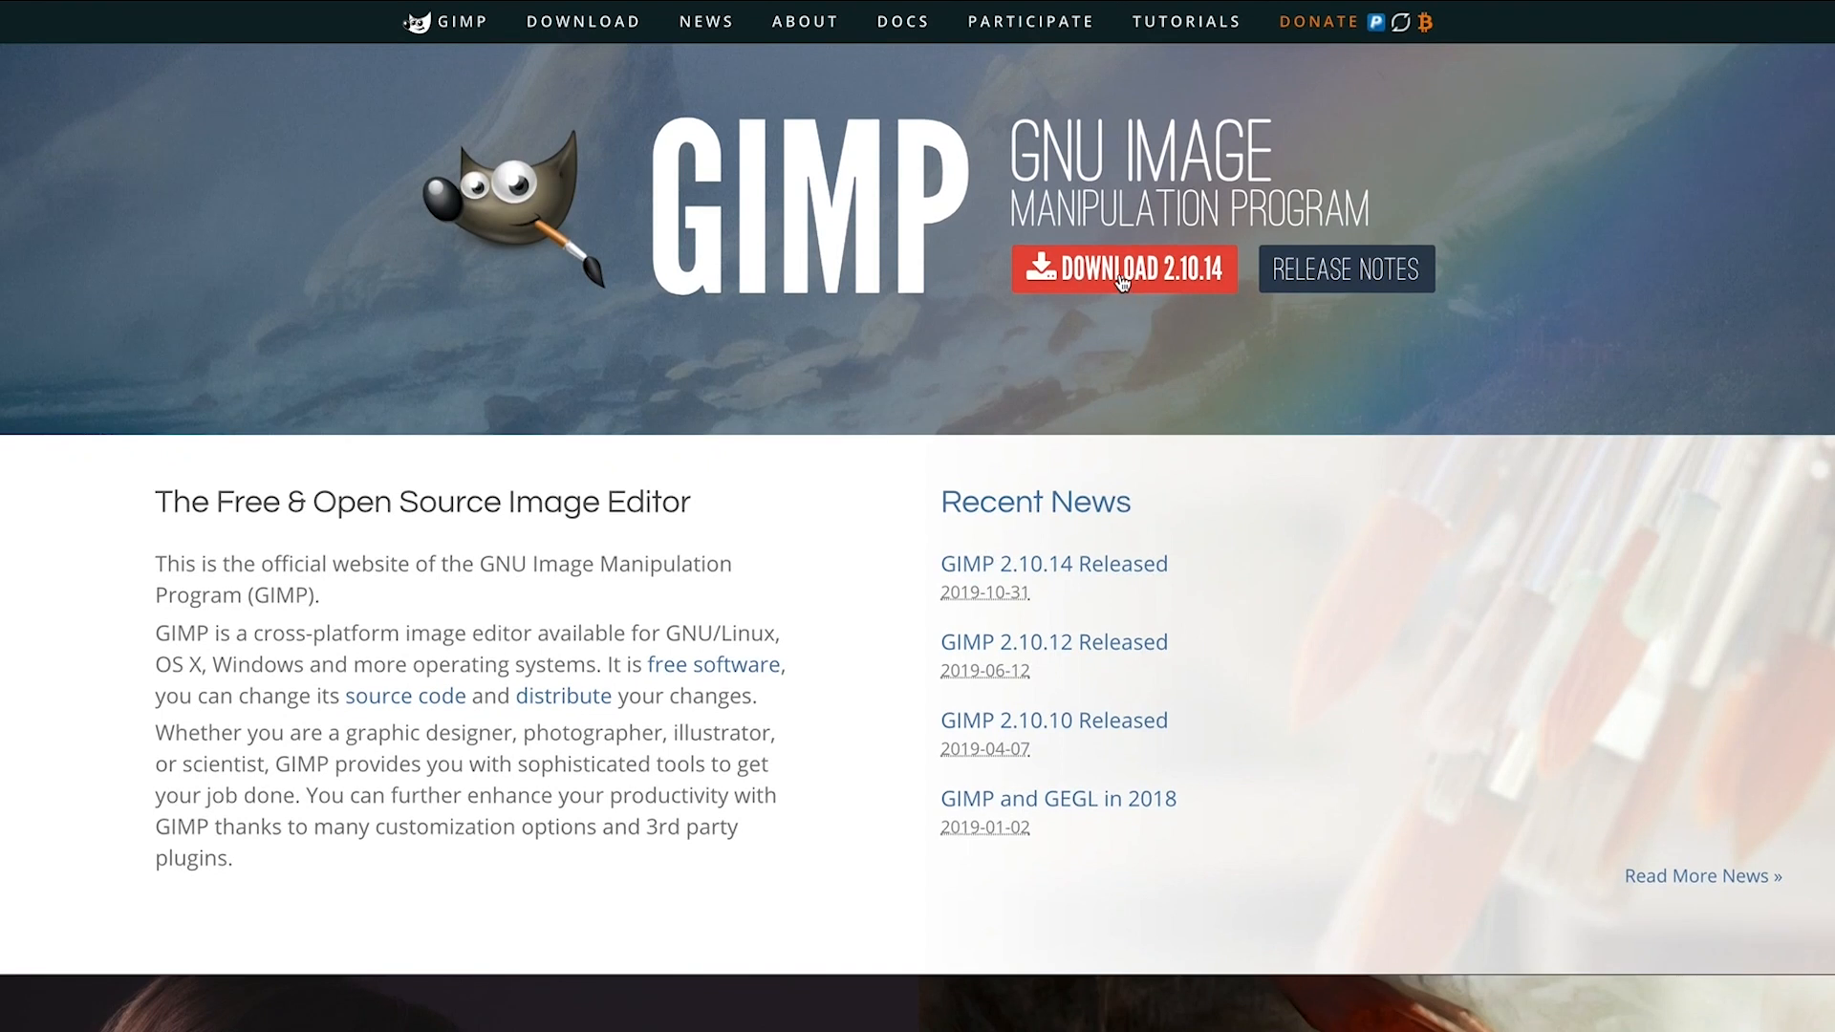
- Go to the GIMP downloads page from the Download 2.10.14 button on gimp.org
{"action": "left_click", "coordinate": [1123, 281]}
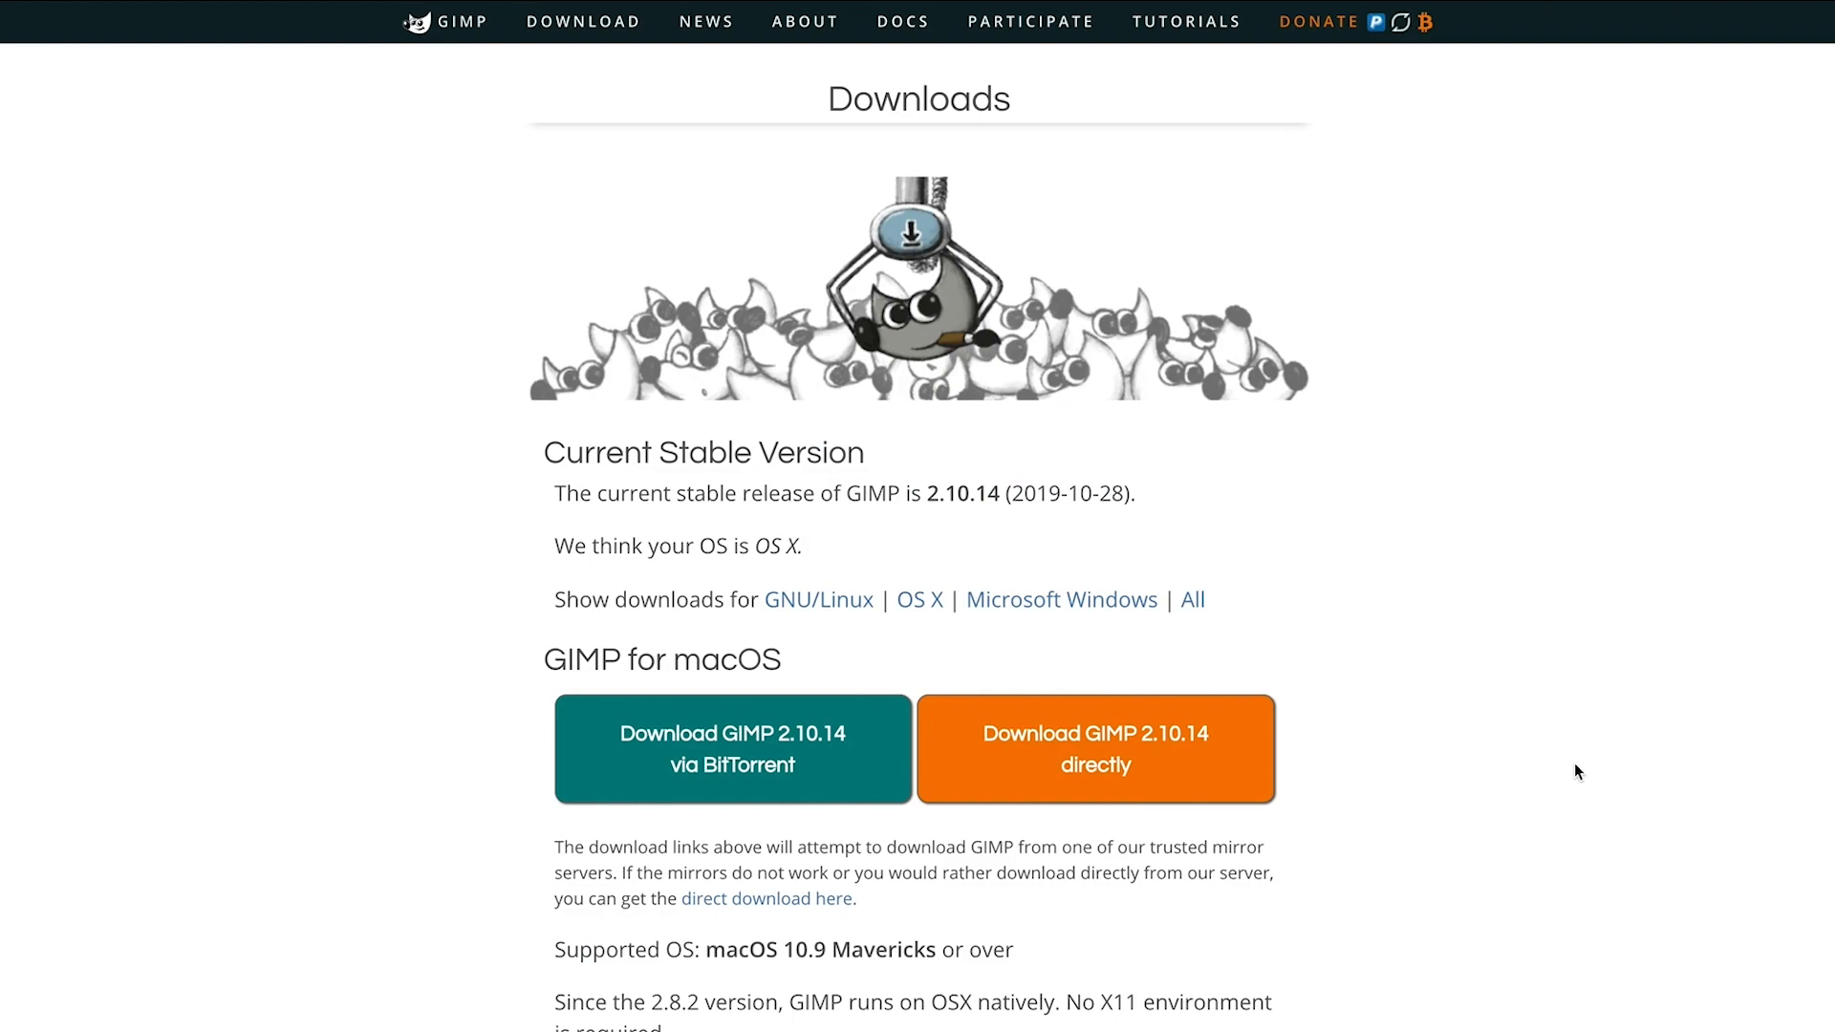
{"action": "scroll", "coordinate": [1574, 763], "scroll_direction": "down", "scroll_amount": 2}
{"action": "scroll", "coordinate": [1574, 763], "scroll_direction": "down", "scroll_amount": 2}
{"action": "scroll", "coordinate": [1575, 763], "scroll_direction": "down", "scroll_amount": 4}
{"action": "scroll", "coordinate": [1574, 763], "scroll_direction": "down", "scroll_amount": 2}
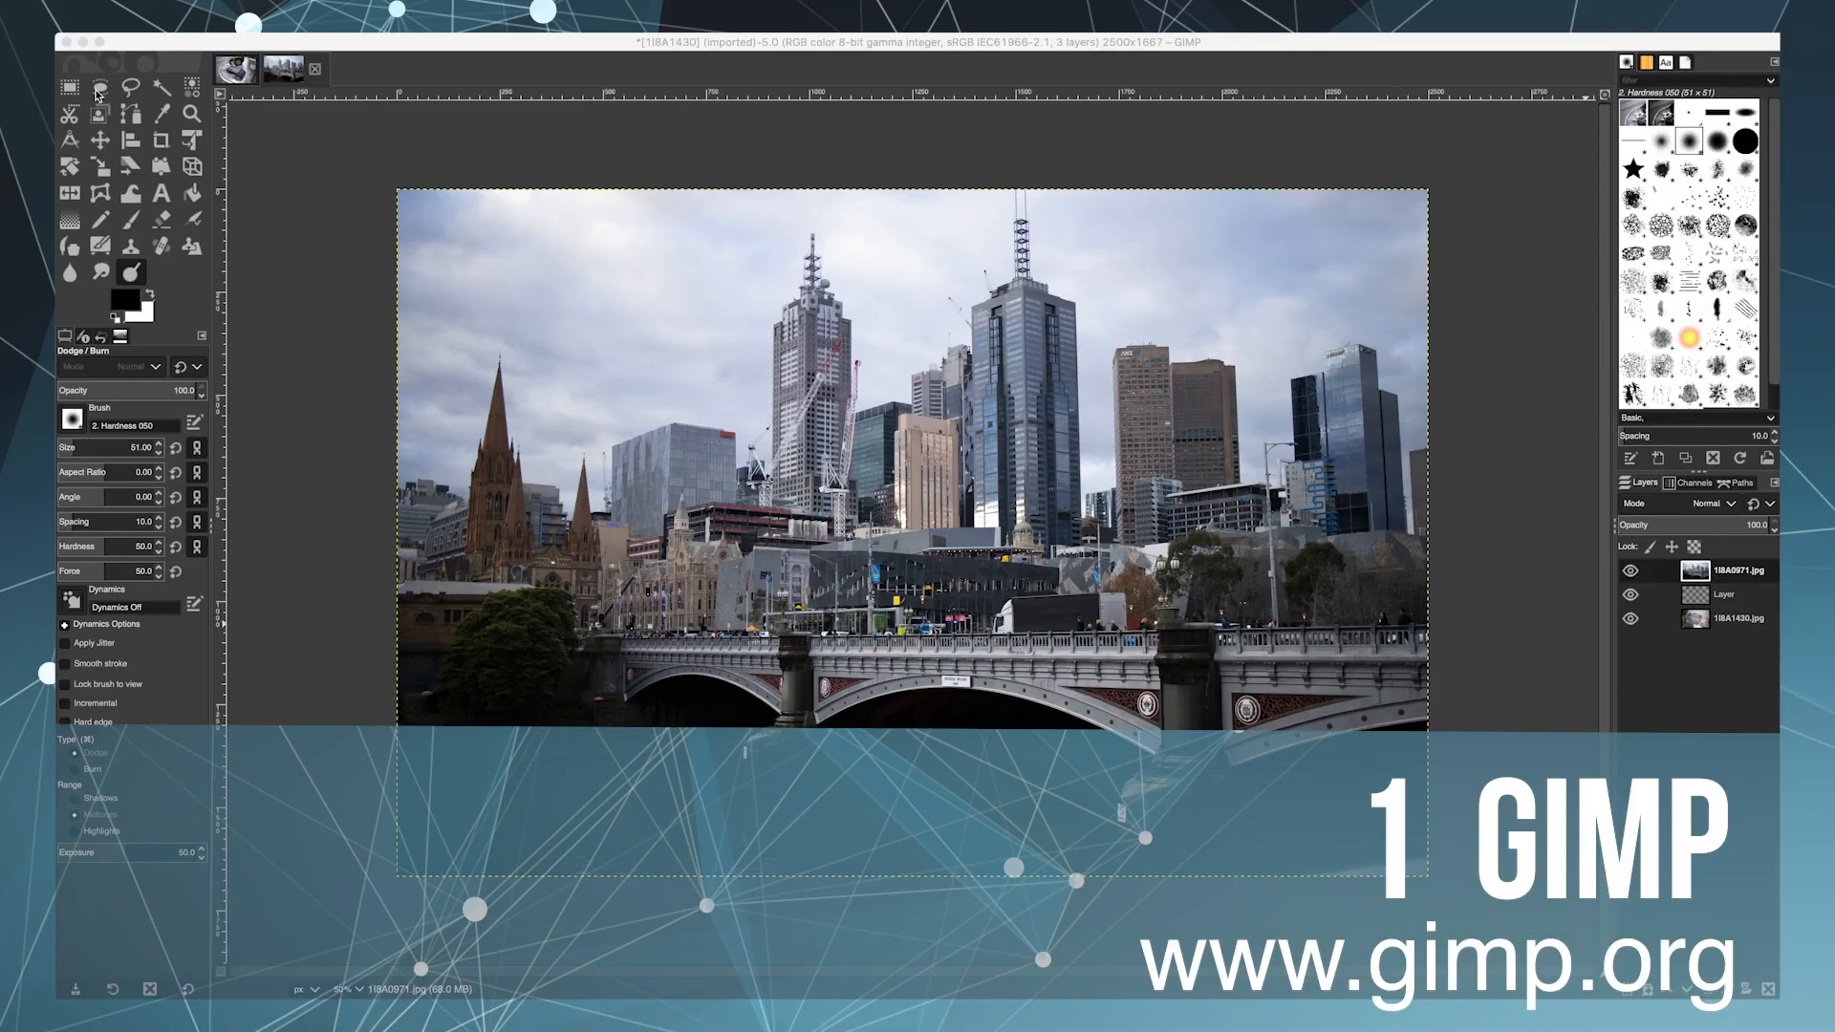
- Try the ellipse, colour, edge-fitting select tools and the move tool from GIMP's toolbox
{"action": "left_click", "coordinate": [68, 90]}
{"action": "left_click", "coordinate": [100, 90]}
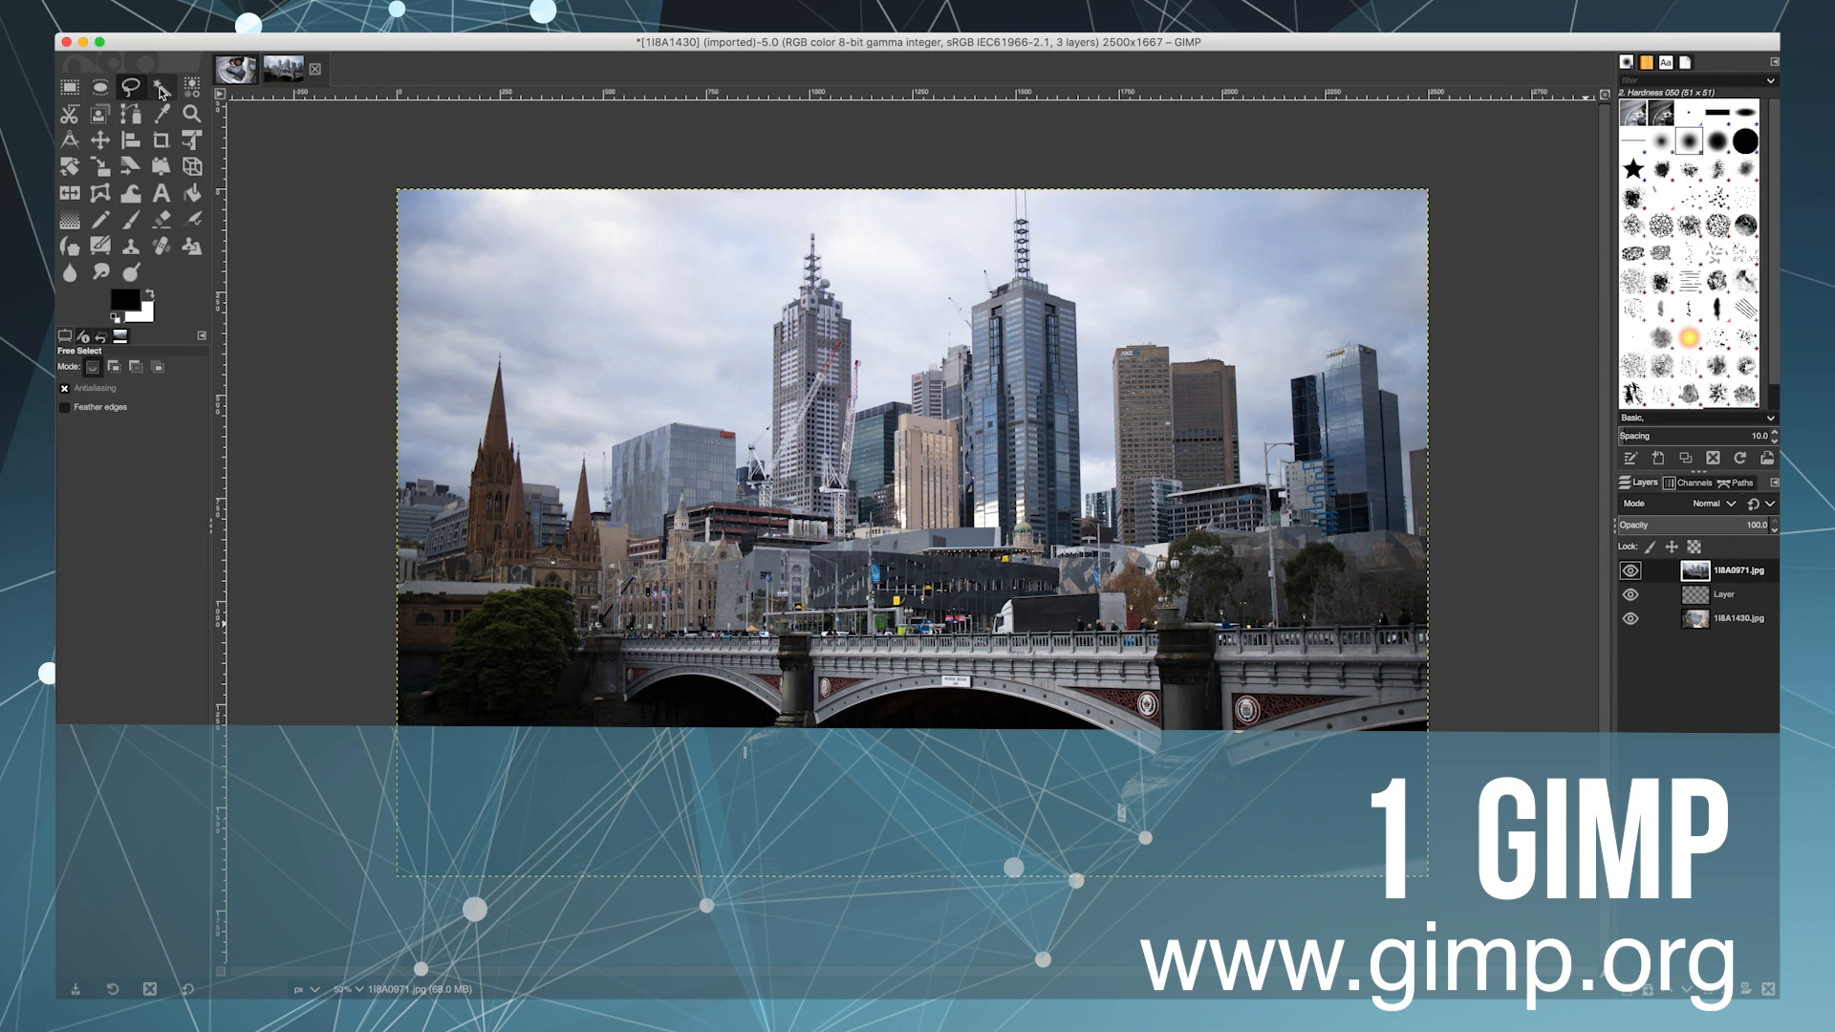
{"action": "left_click", "coordinate": [162, 90]}
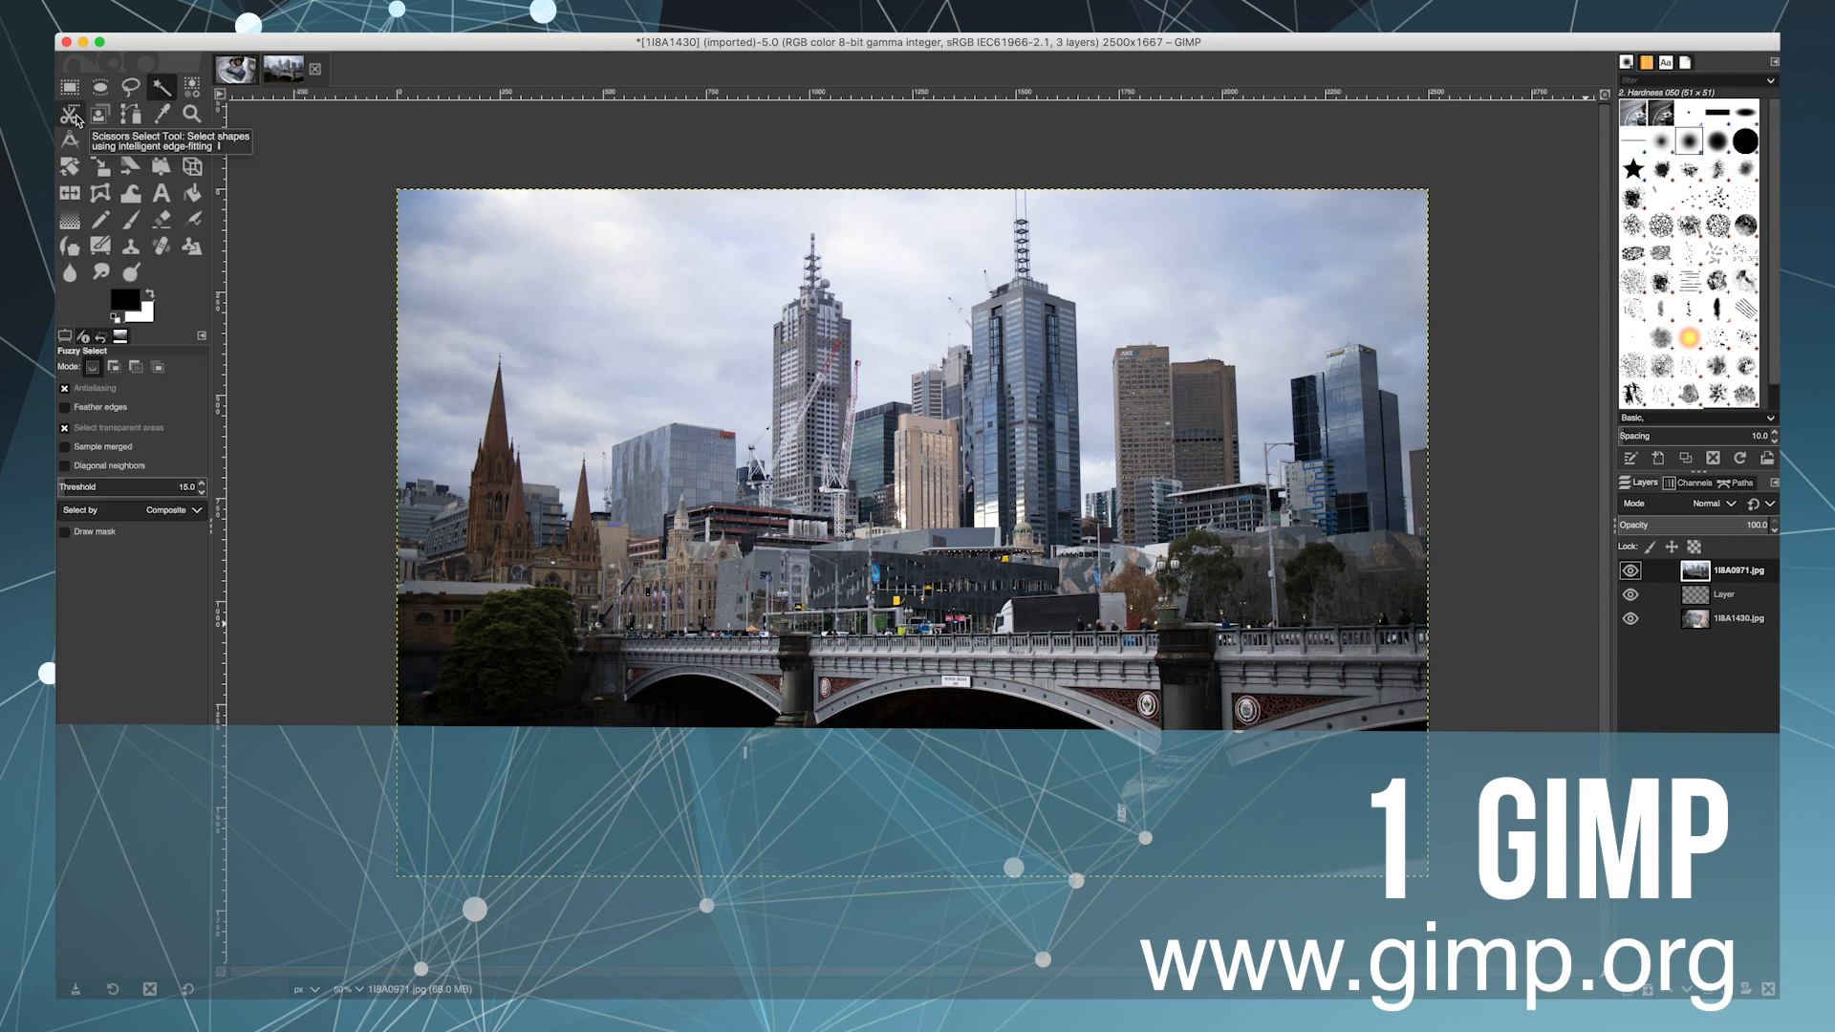
{"action": "left_click", "coordinate": [71, 116]}
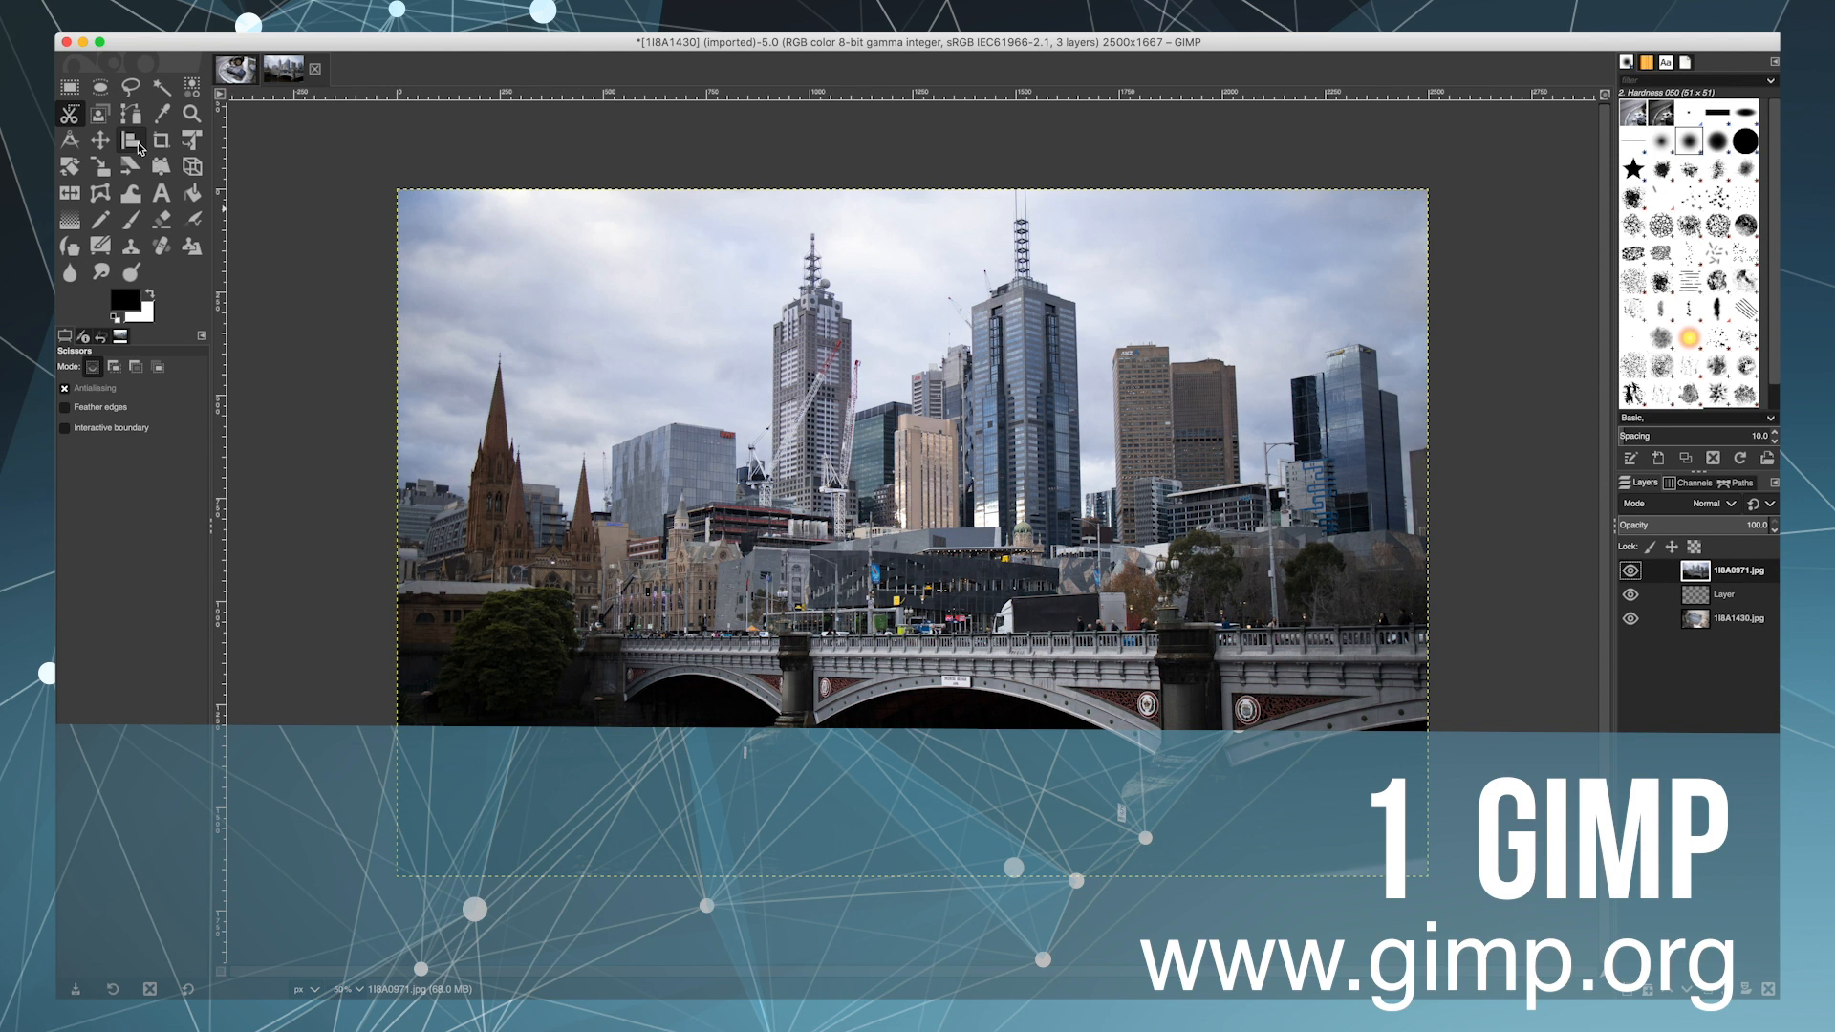
{"action": "left_click", "coordinate": [130, 140]}
{"action": "left_click", "coordinate": [103, 141]}
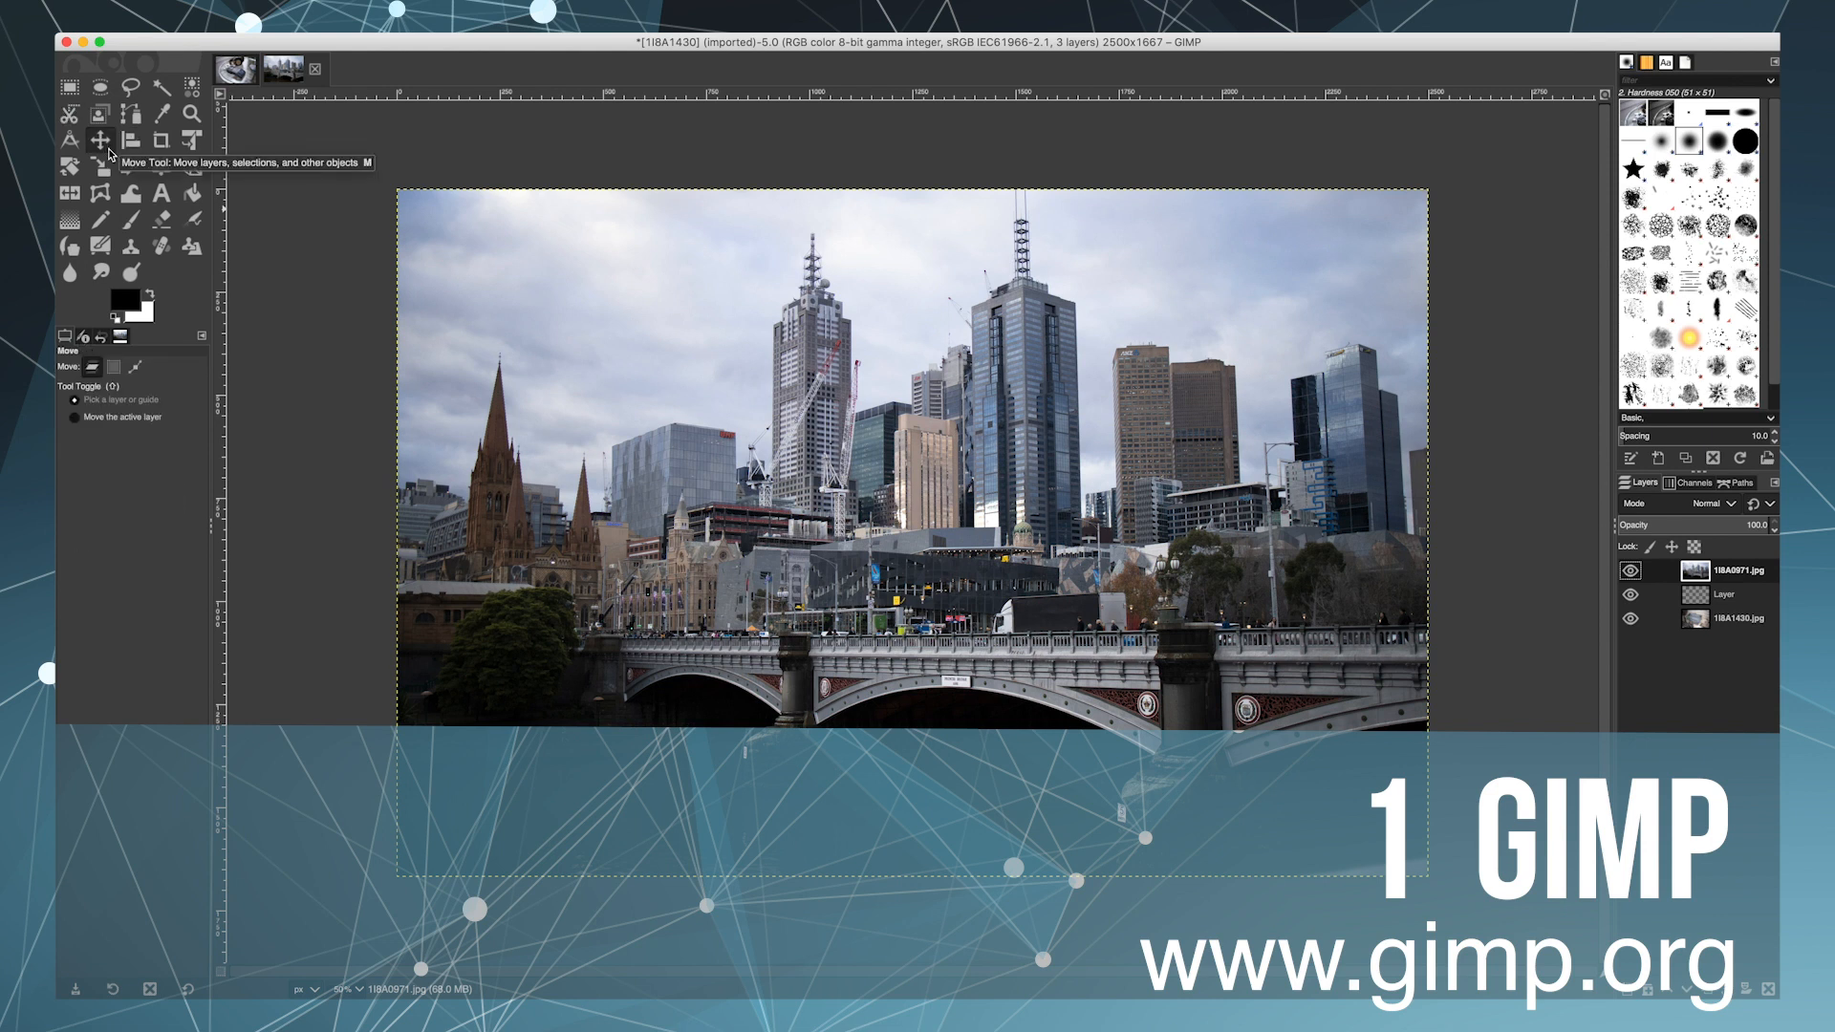
- Add a 'Melbourne' text layer in the sky and drag it toward the top-left corner
{"action": "left_click", "coordinate": [162, 193]}
{"action": "left_click", "coordinate": [502, 279]}
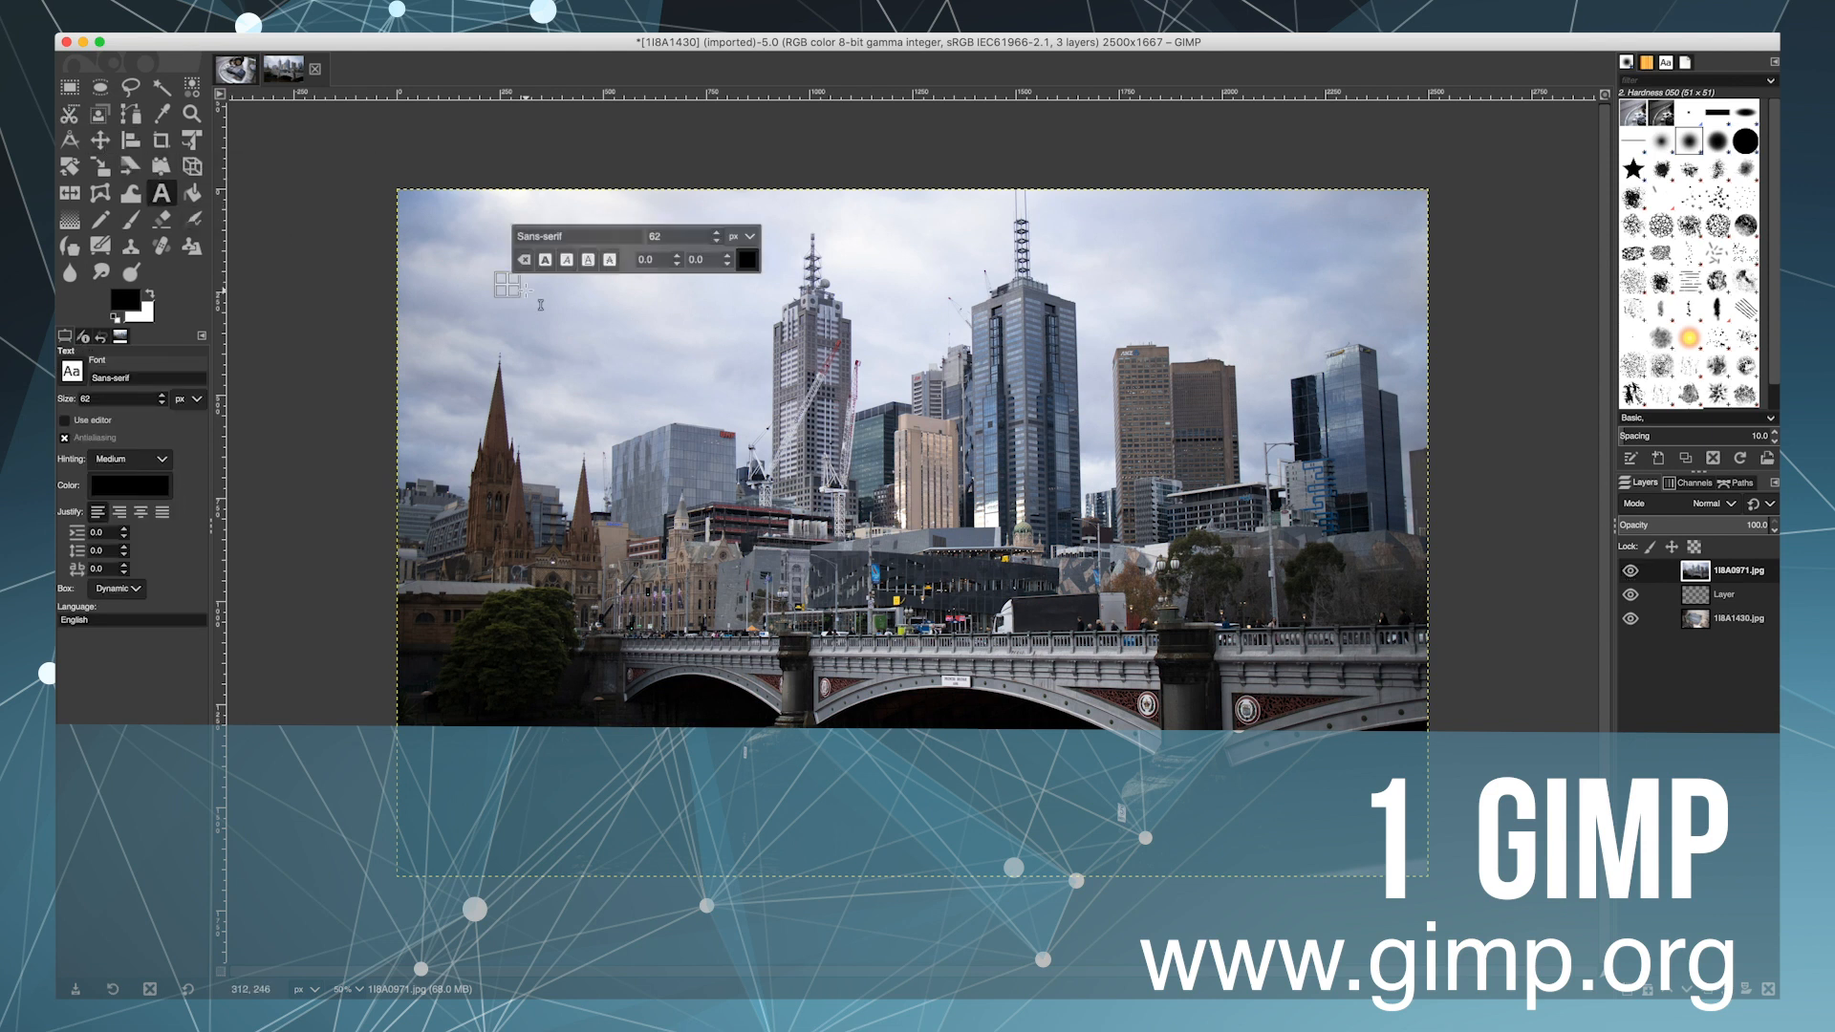
{"action": "type", "text": "M"}
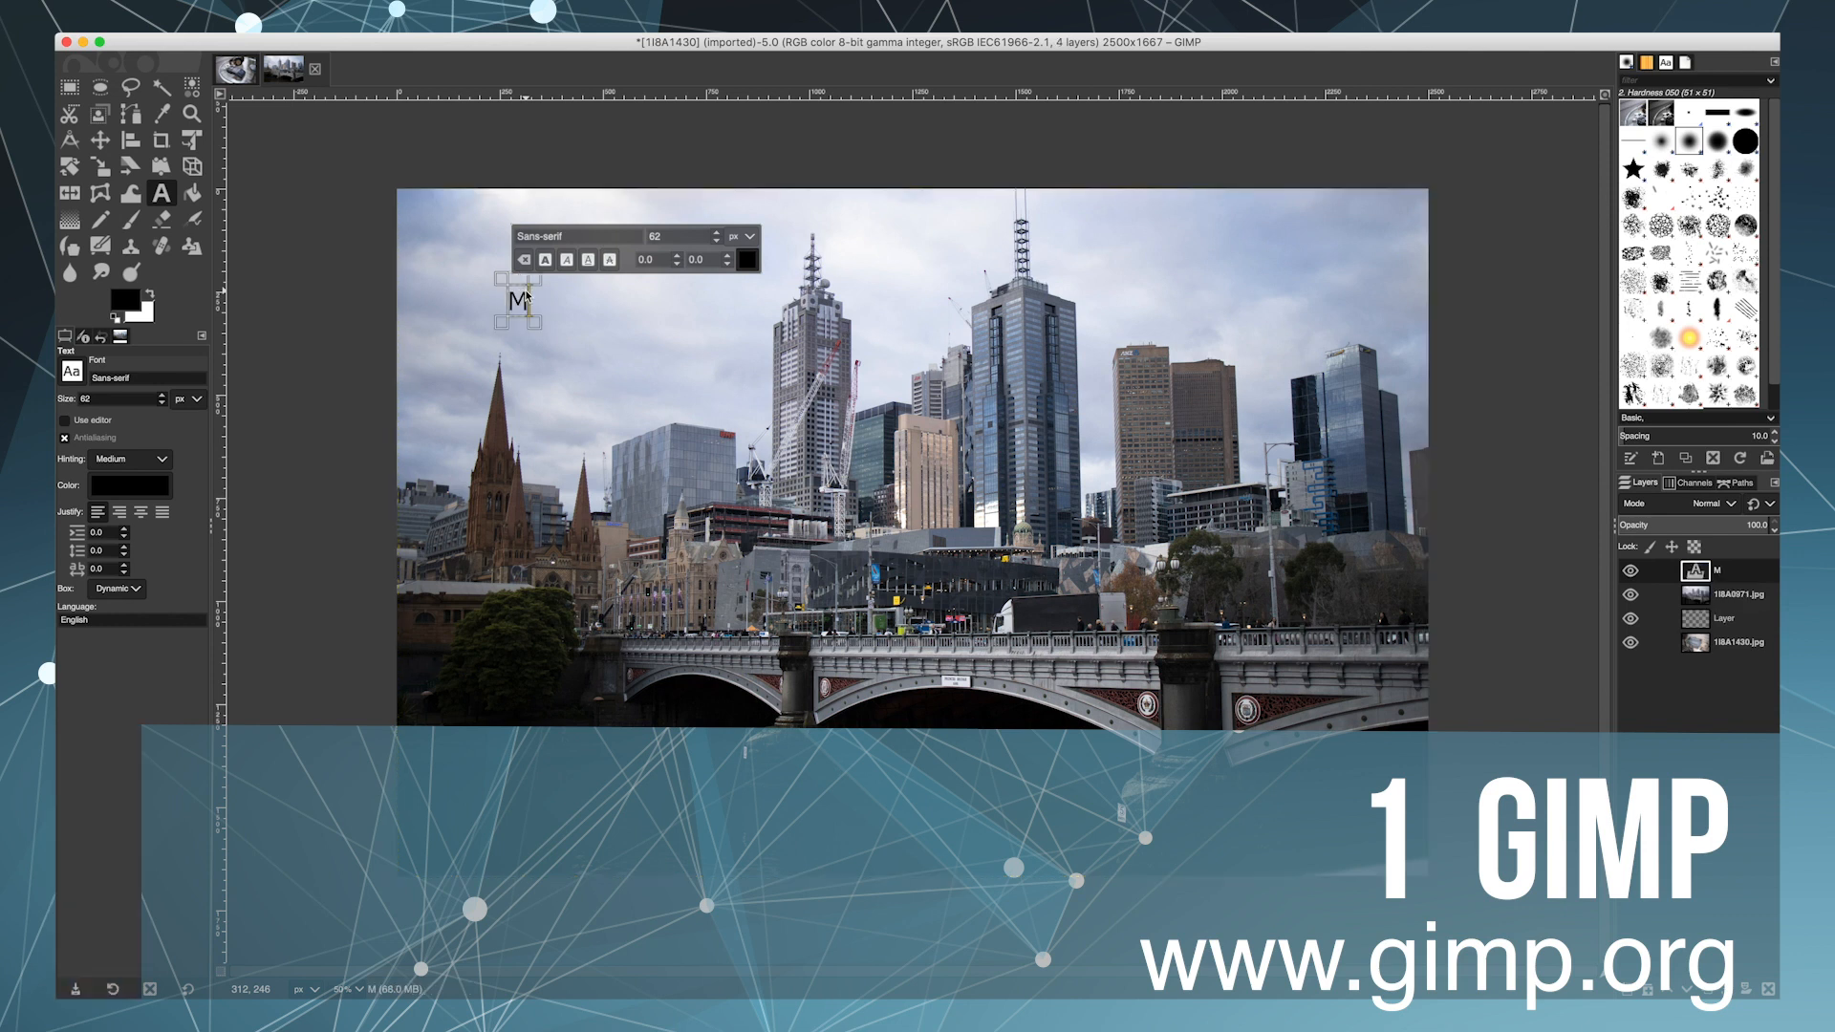
{"action": "type", "text": "elbo"}
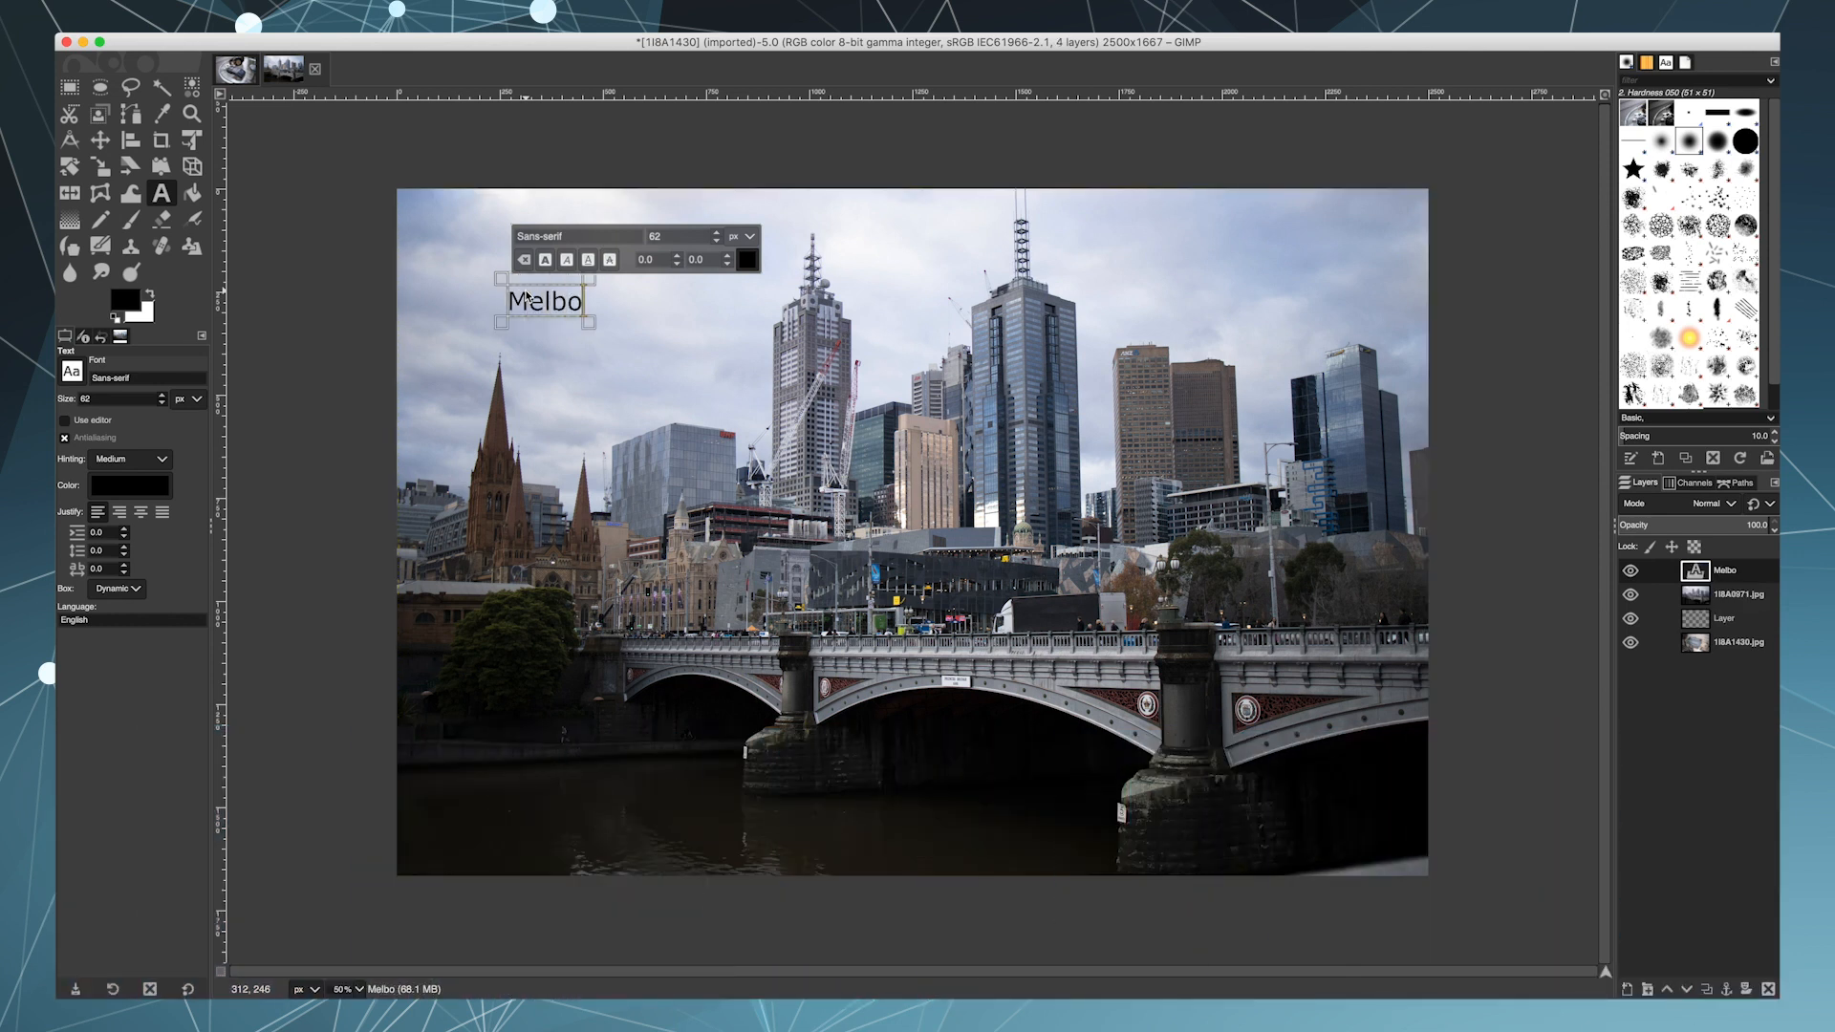
{"action": "type", "text": "urne"}
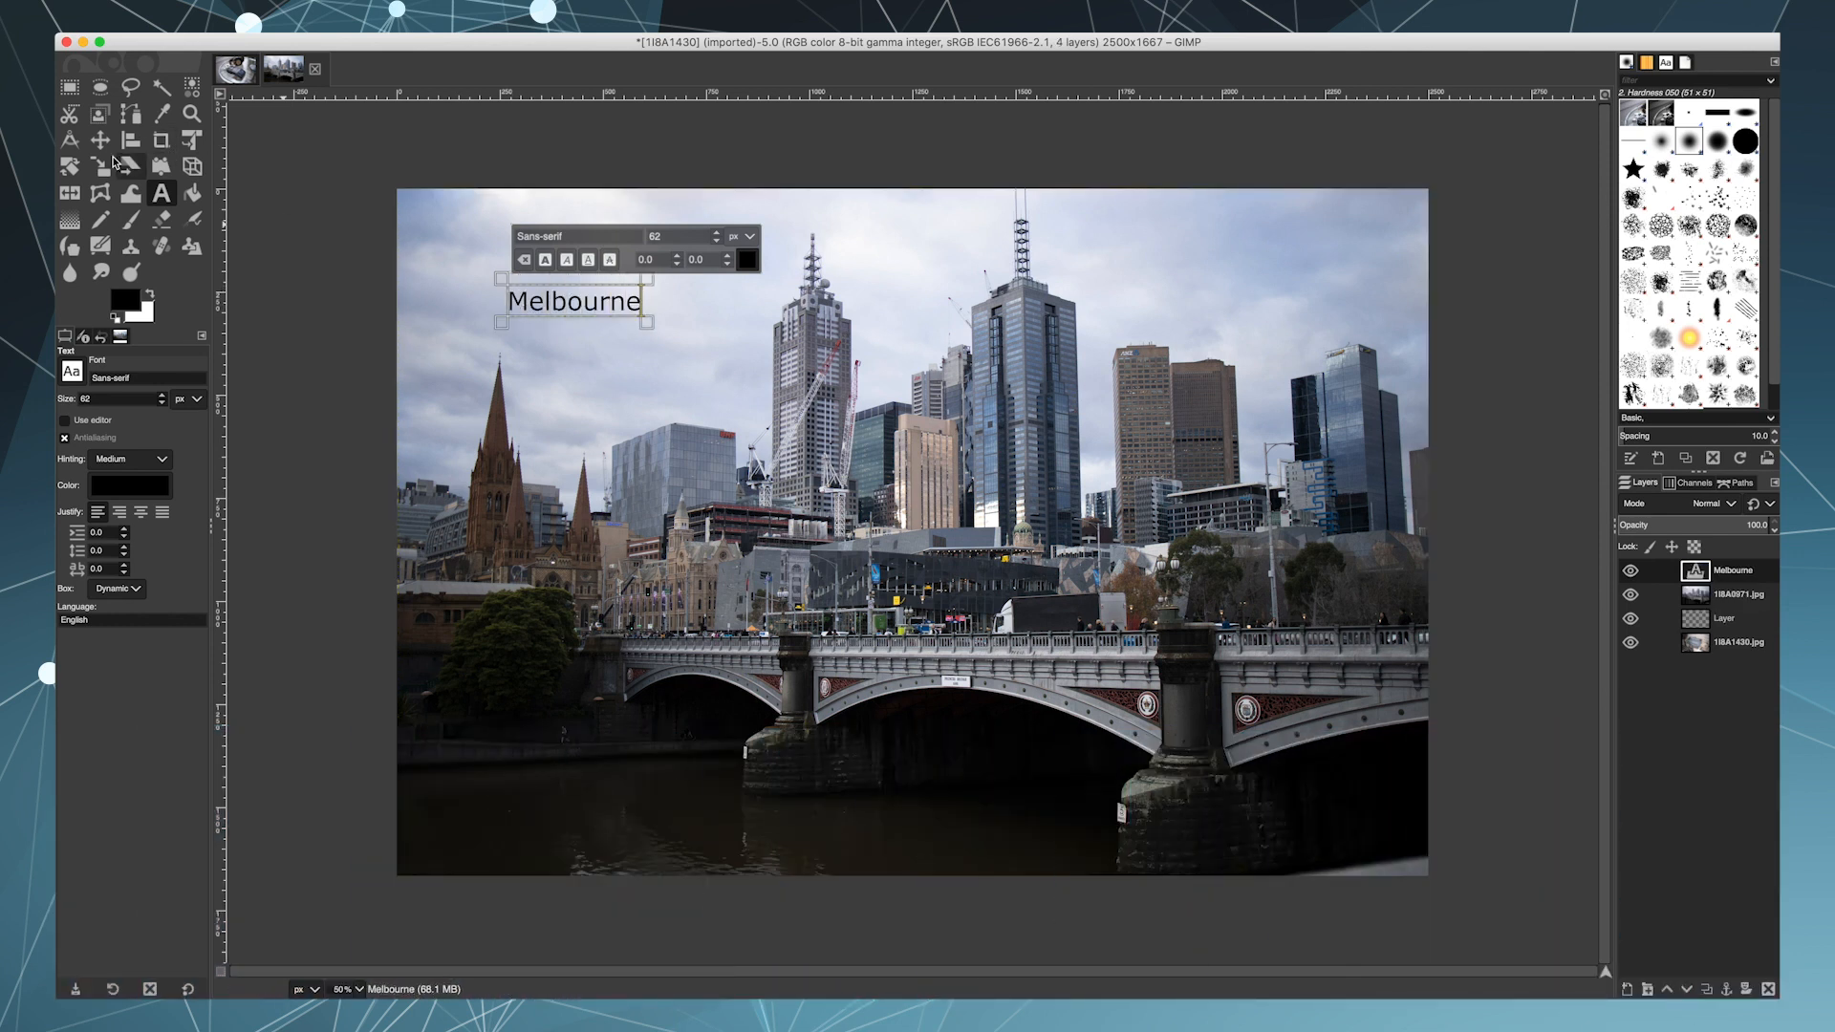
{"action": "left_click", "coordinate": [99, 139]}
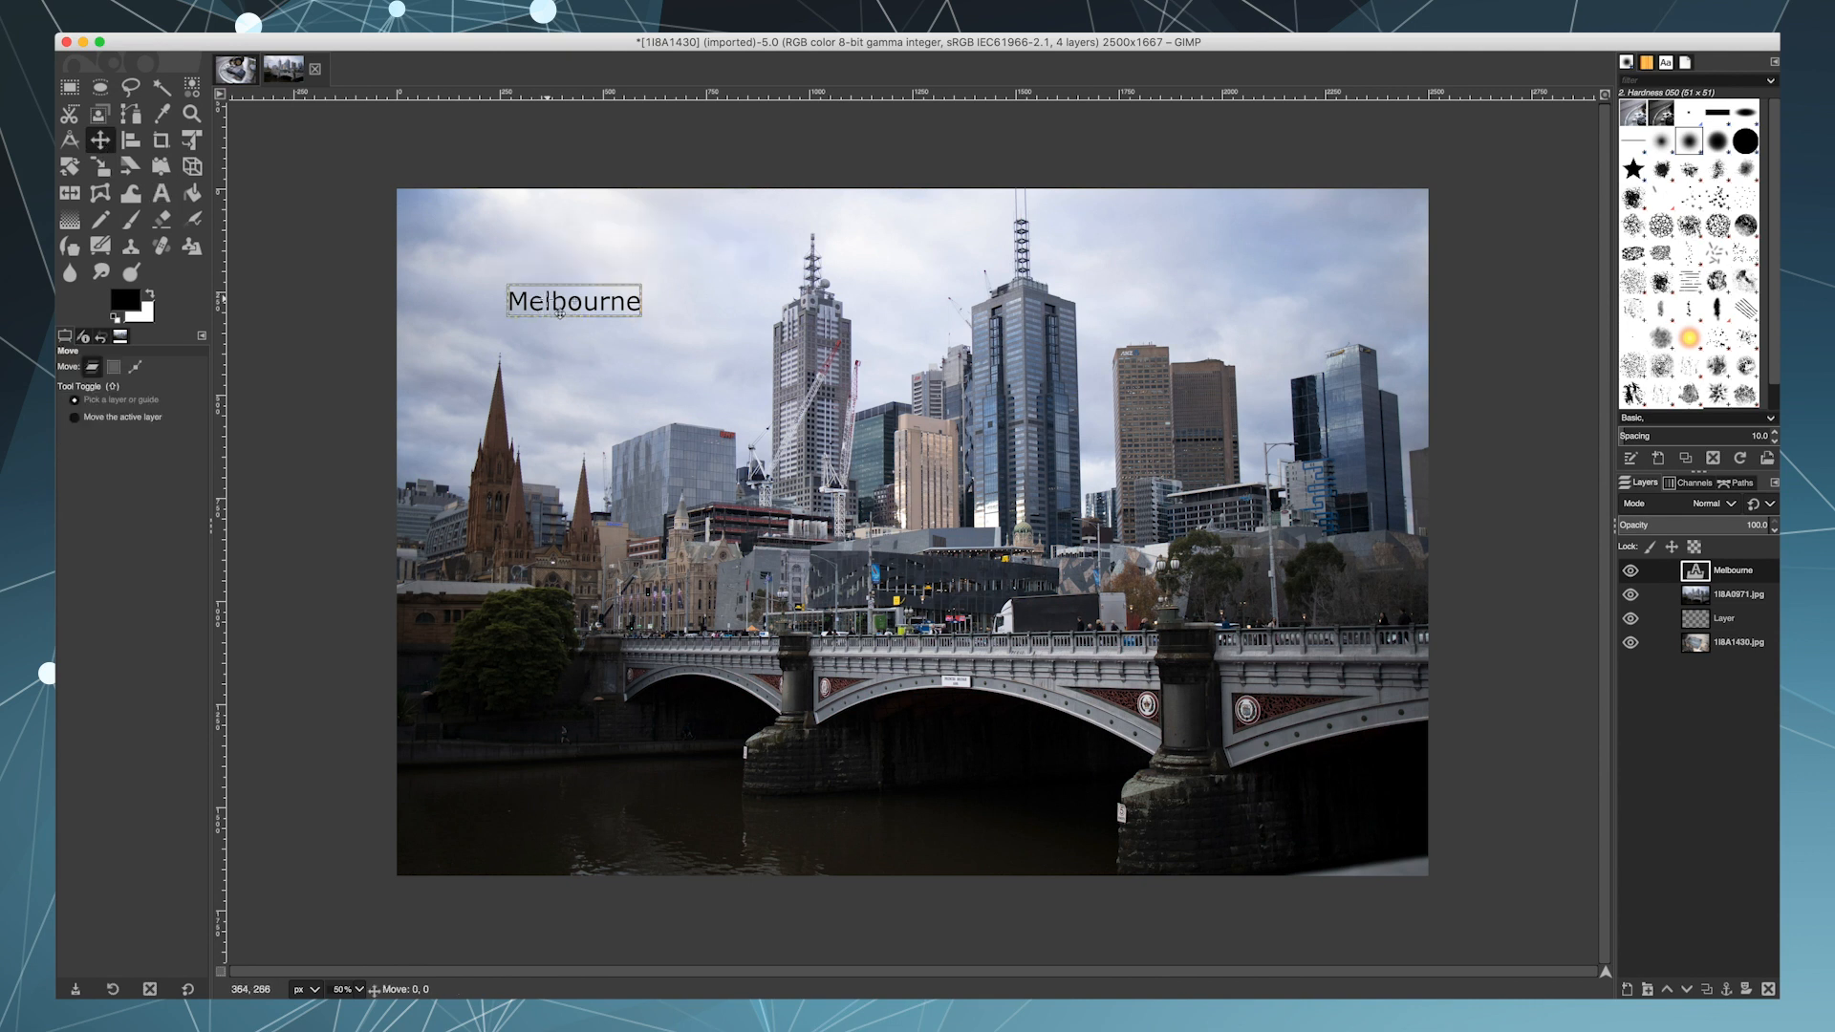
{"action": "left_click_drag", "start_coordinate": [561, 304], "coordinate": [483, 261]}
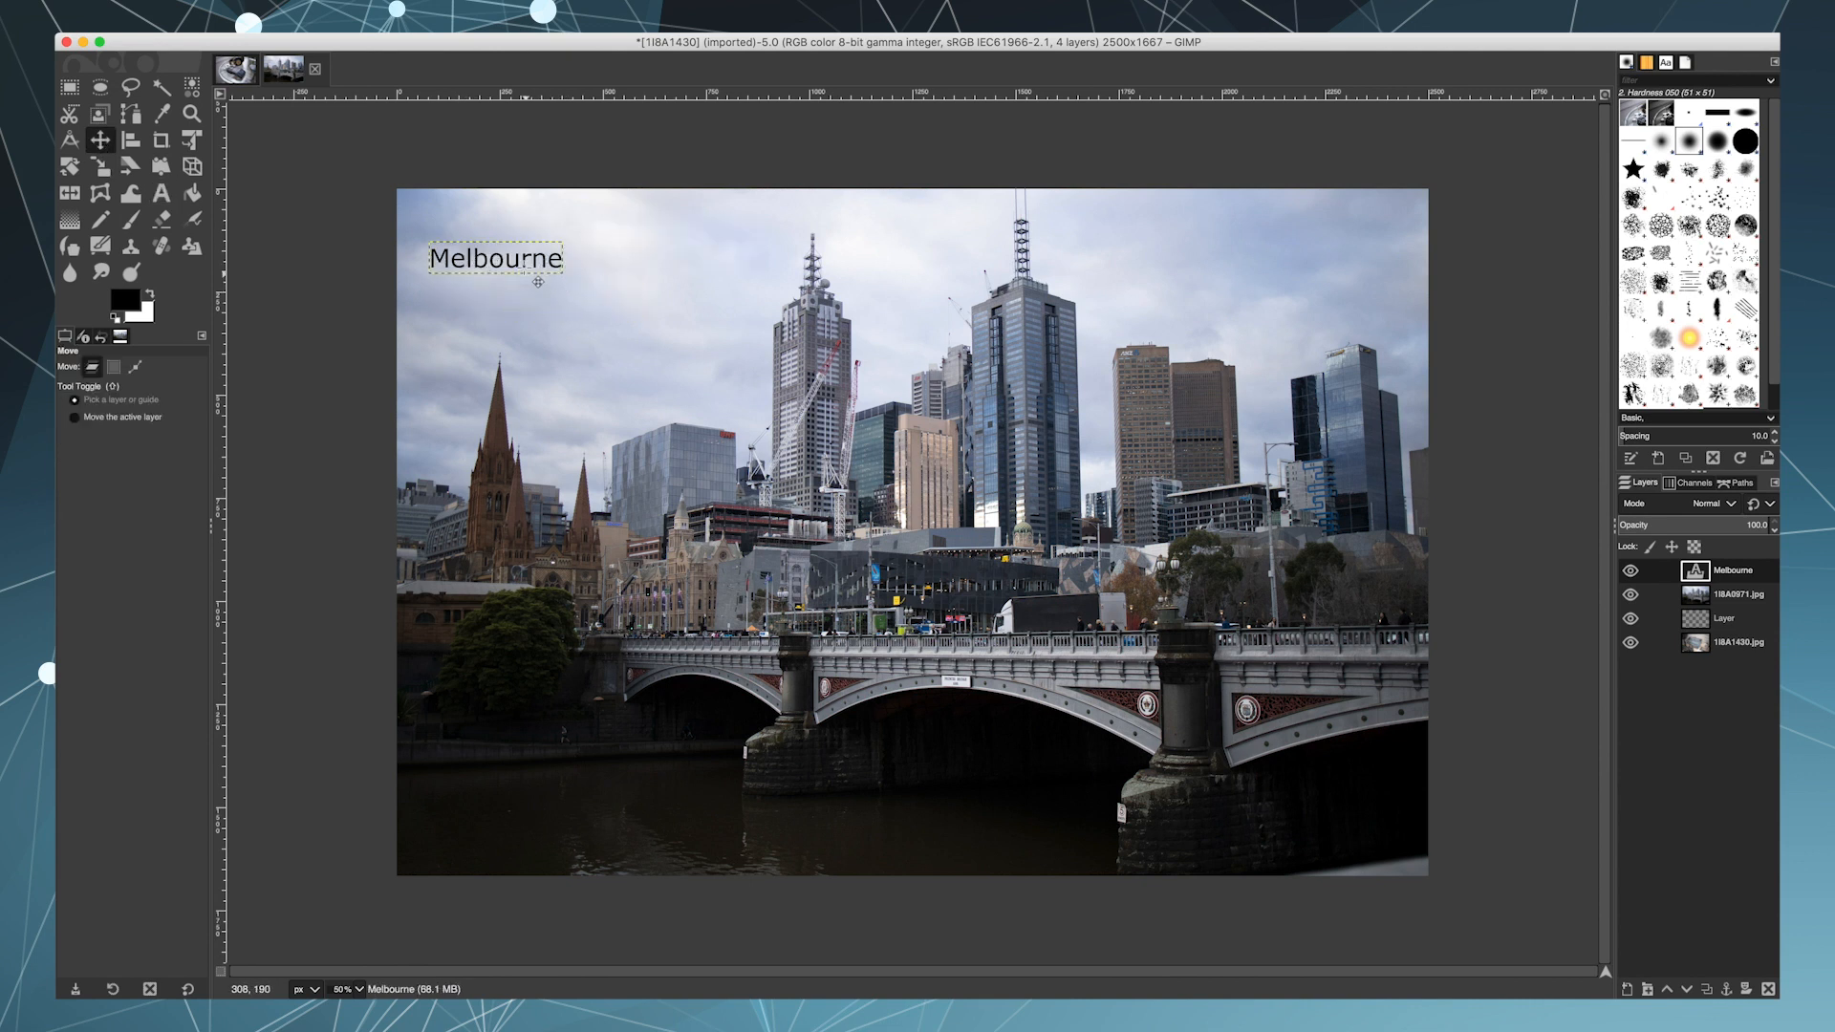
{"action": "left_click", "coordinate": [161, 193]}
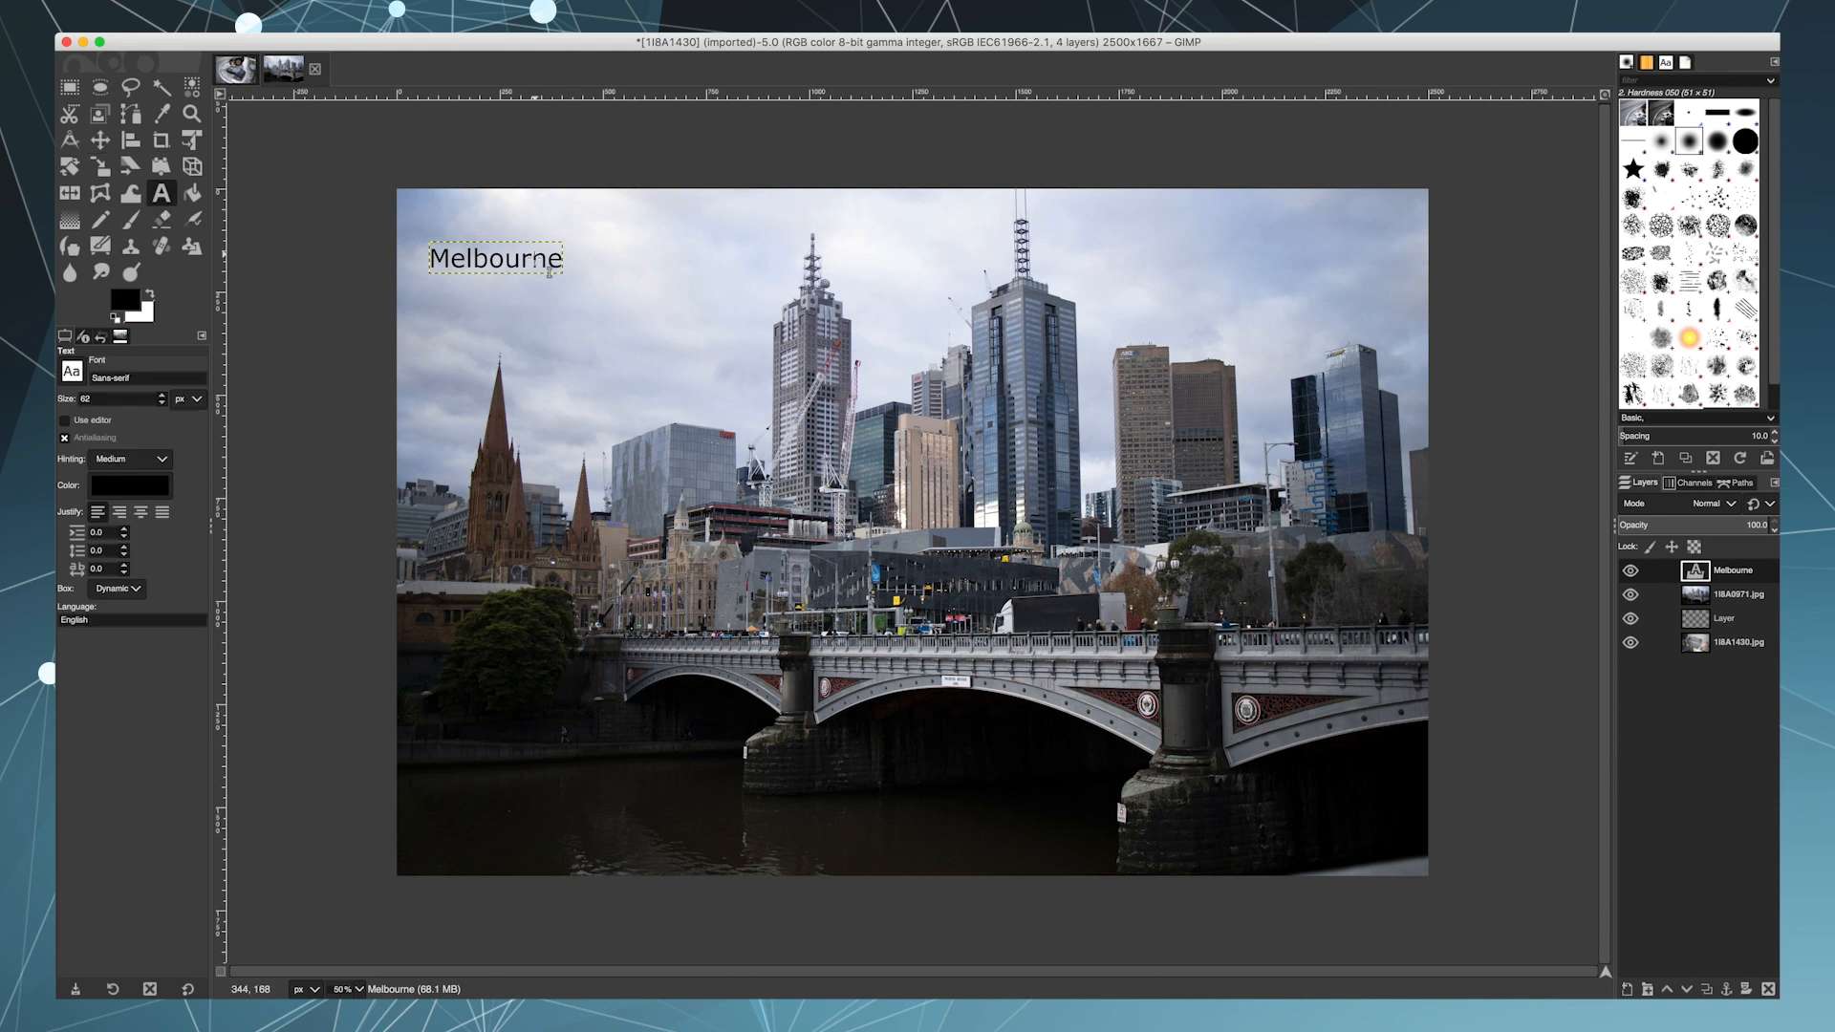
- Select all letters of Melbourne and give the caption a larger font size
{"action": "left_click", "coordinate": [462, 267]}
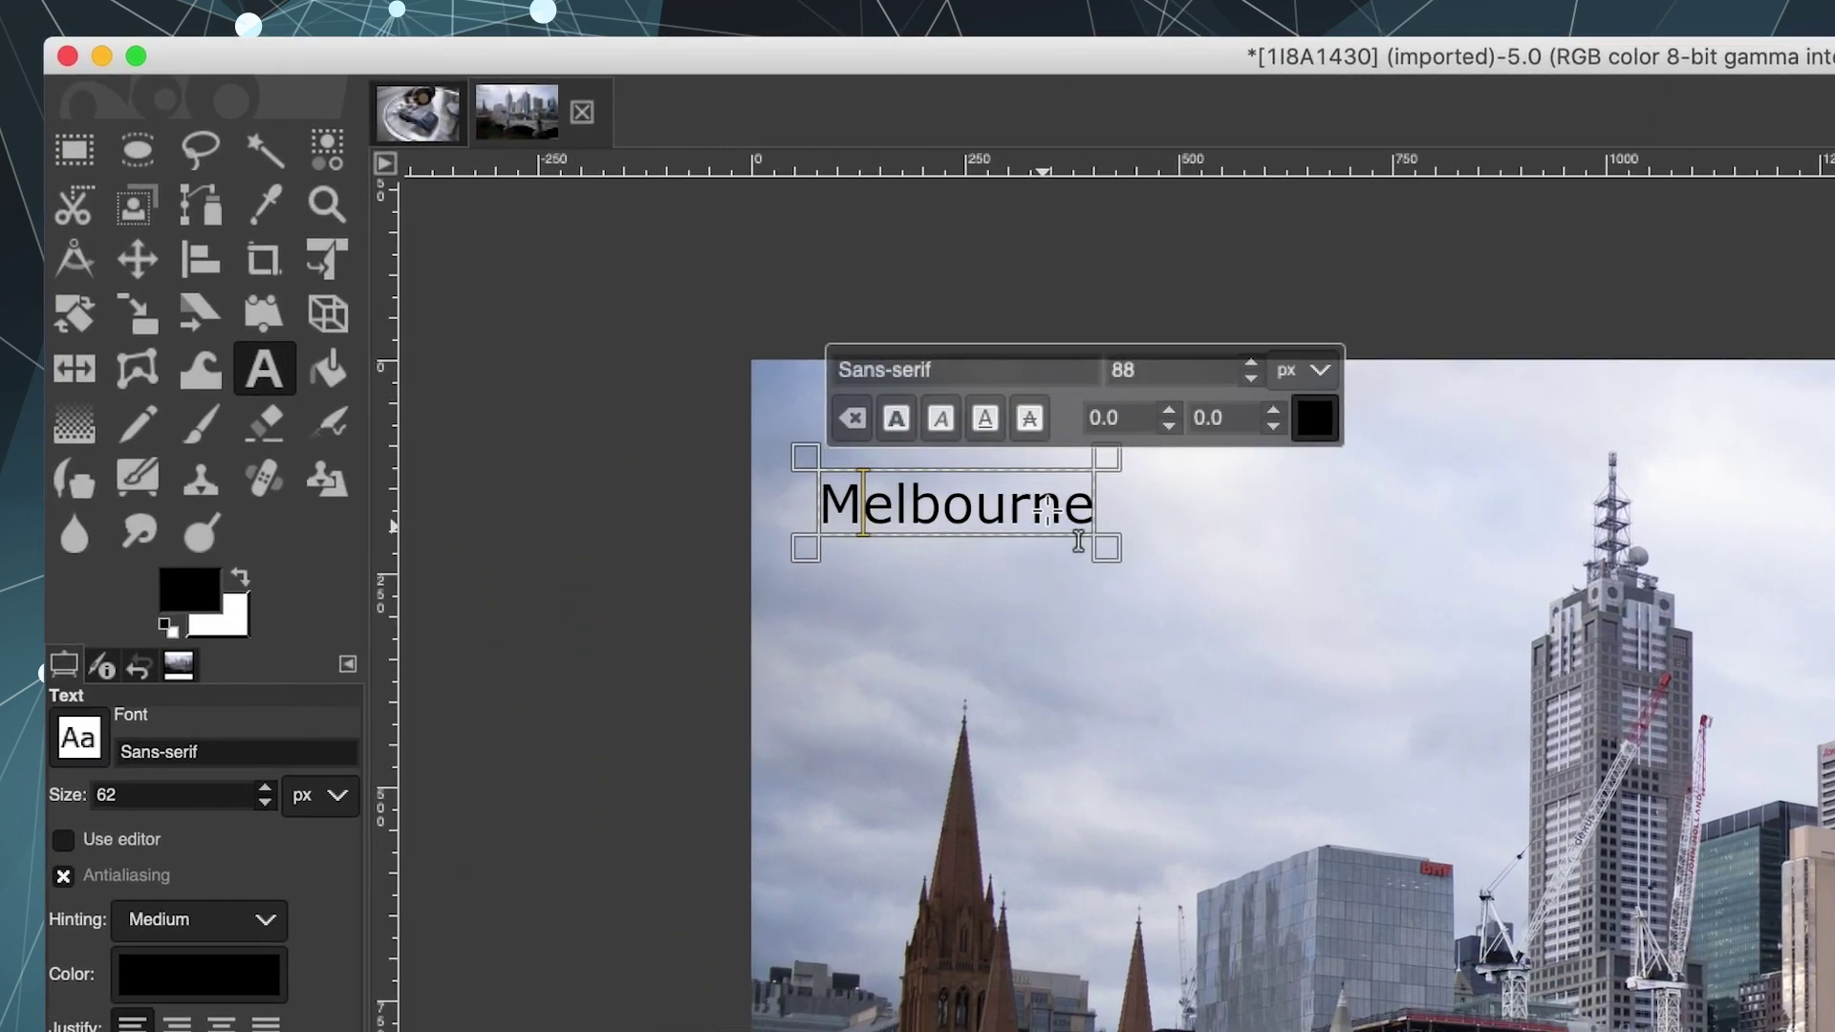
{"action": "left_click_drag", "start_coordinate": [531, 260], "coordinate": [514, 259]}
{"action": "key", "text": "ctrl+a"}
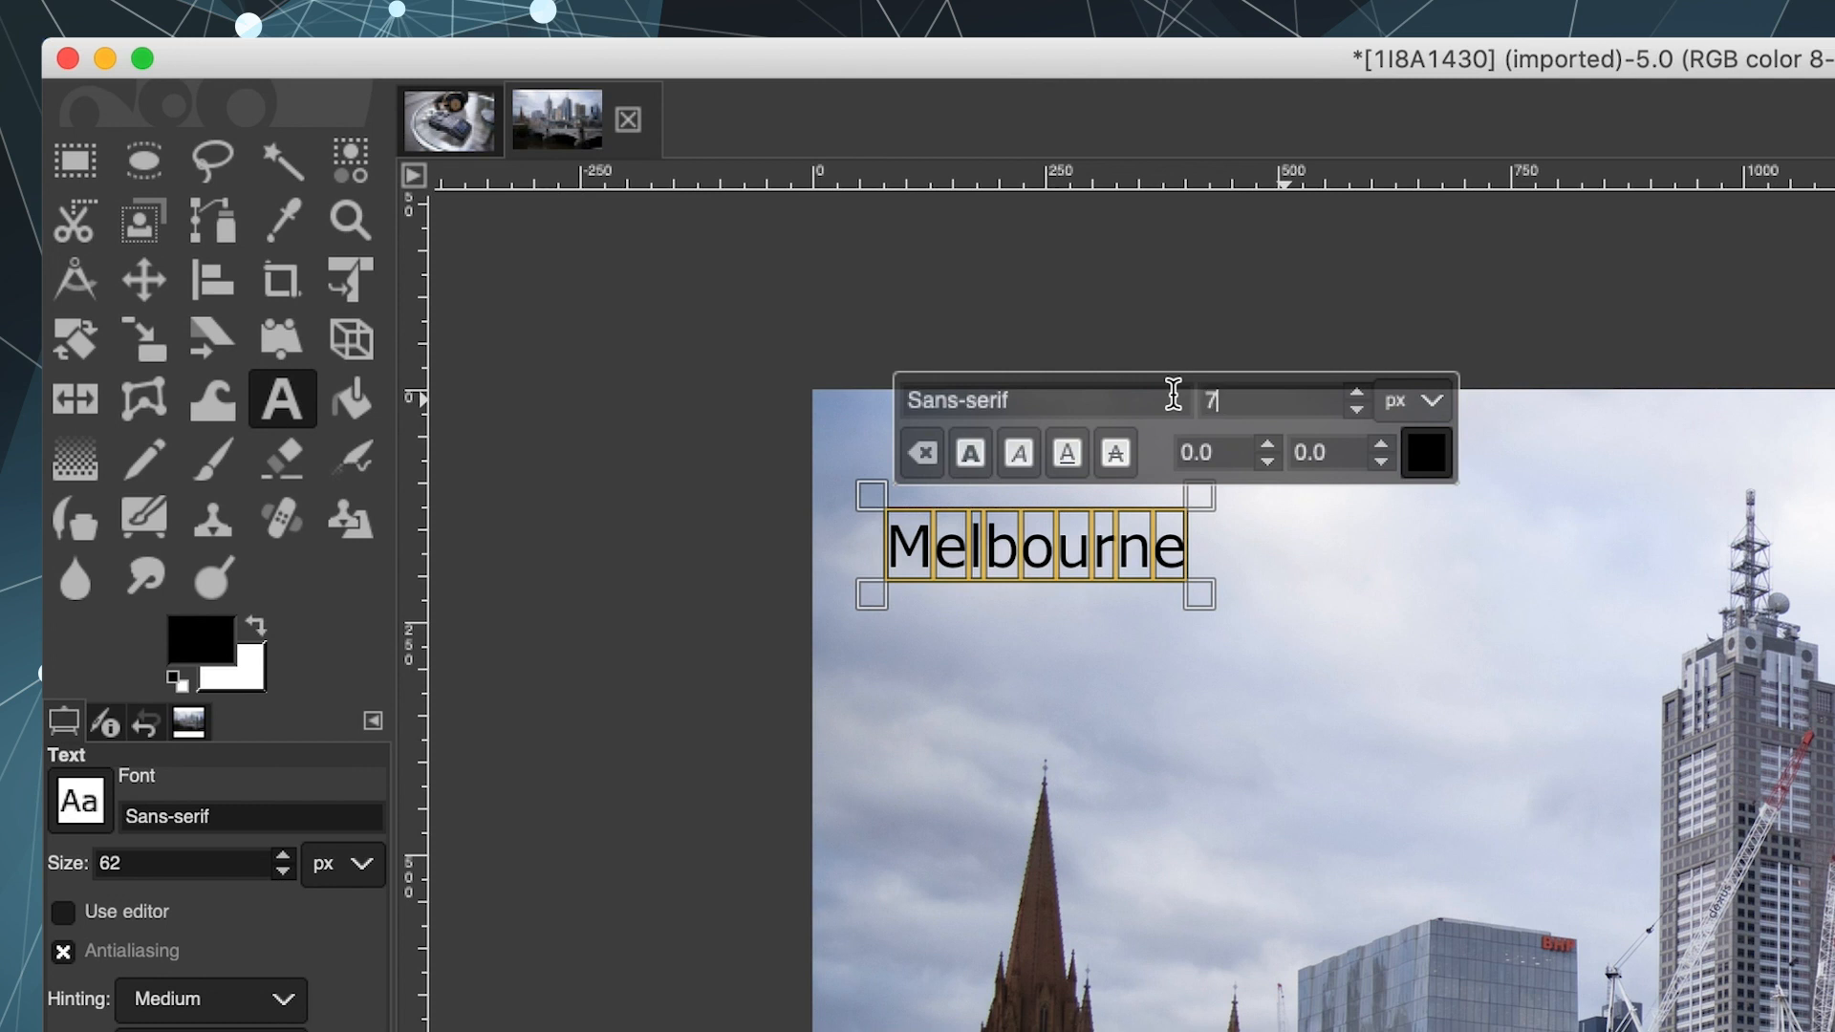
{"action": "type", "text": "77"}
{"action": "key", "text": "Return"}
{"action": "double_click", "coordinate": [1219, 399]}
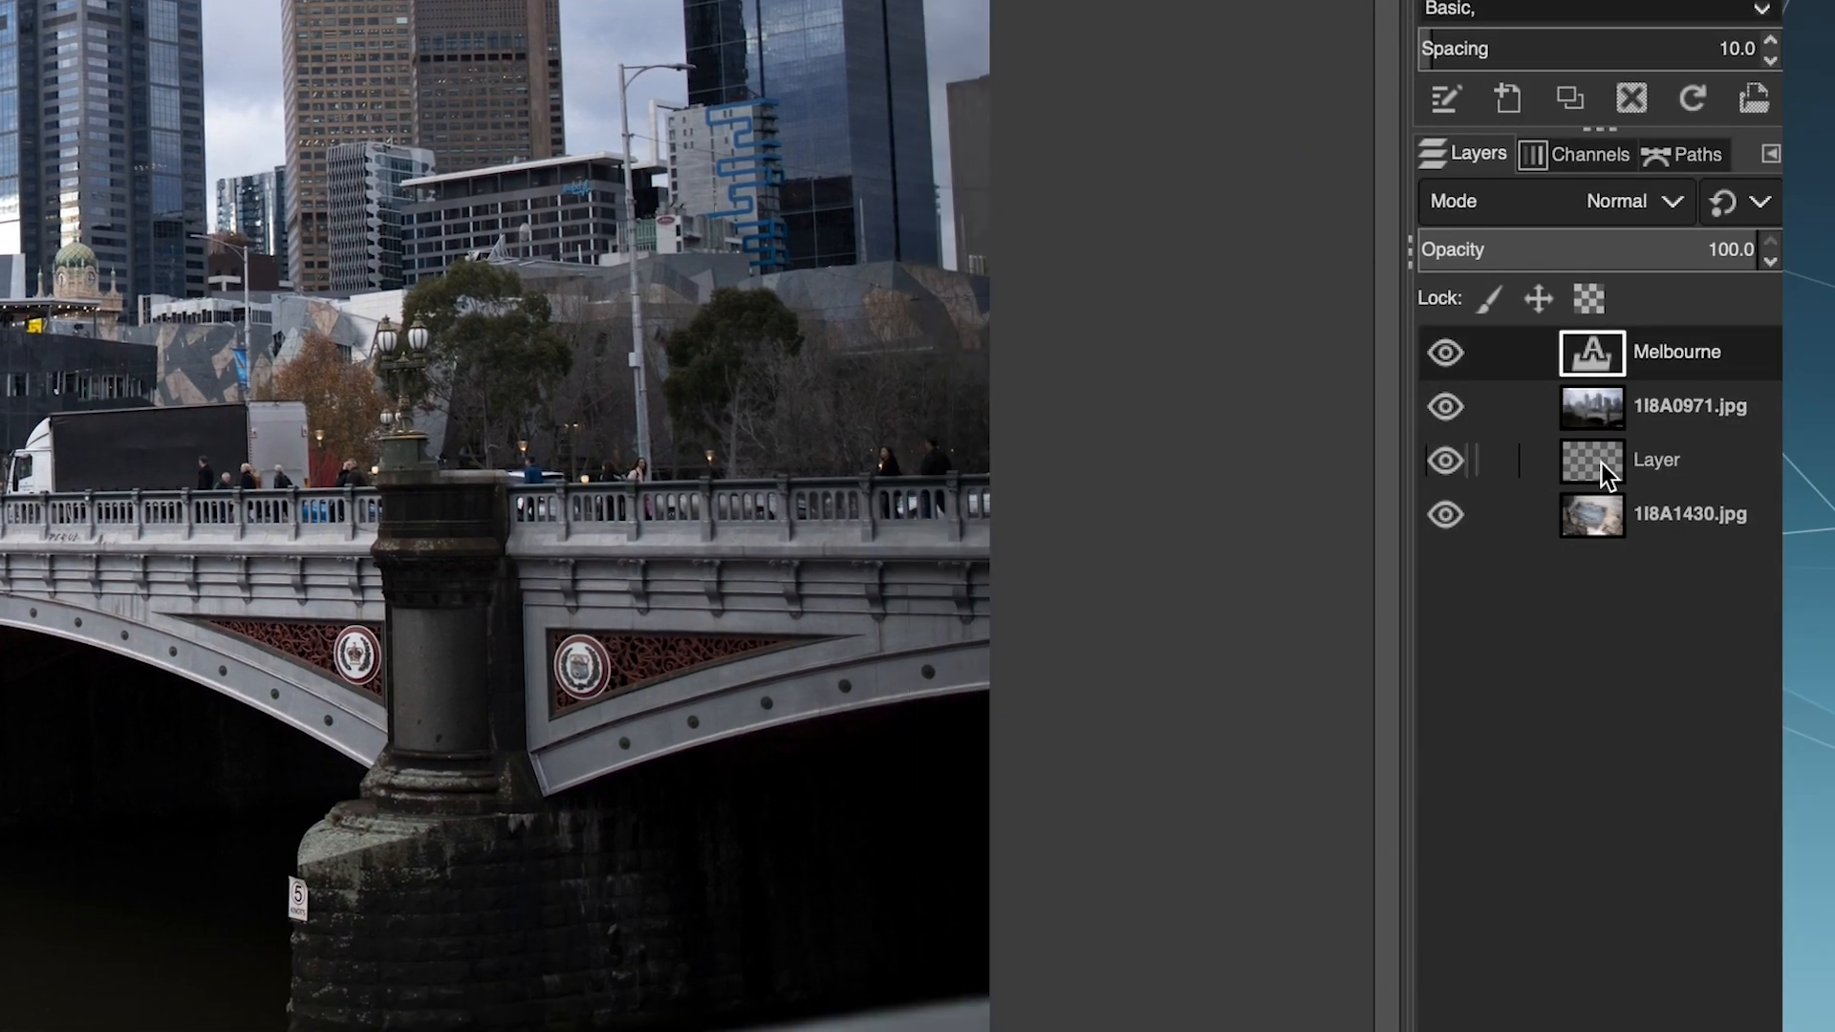
{"action": "left_click", "coordinate": [1700, 368]}
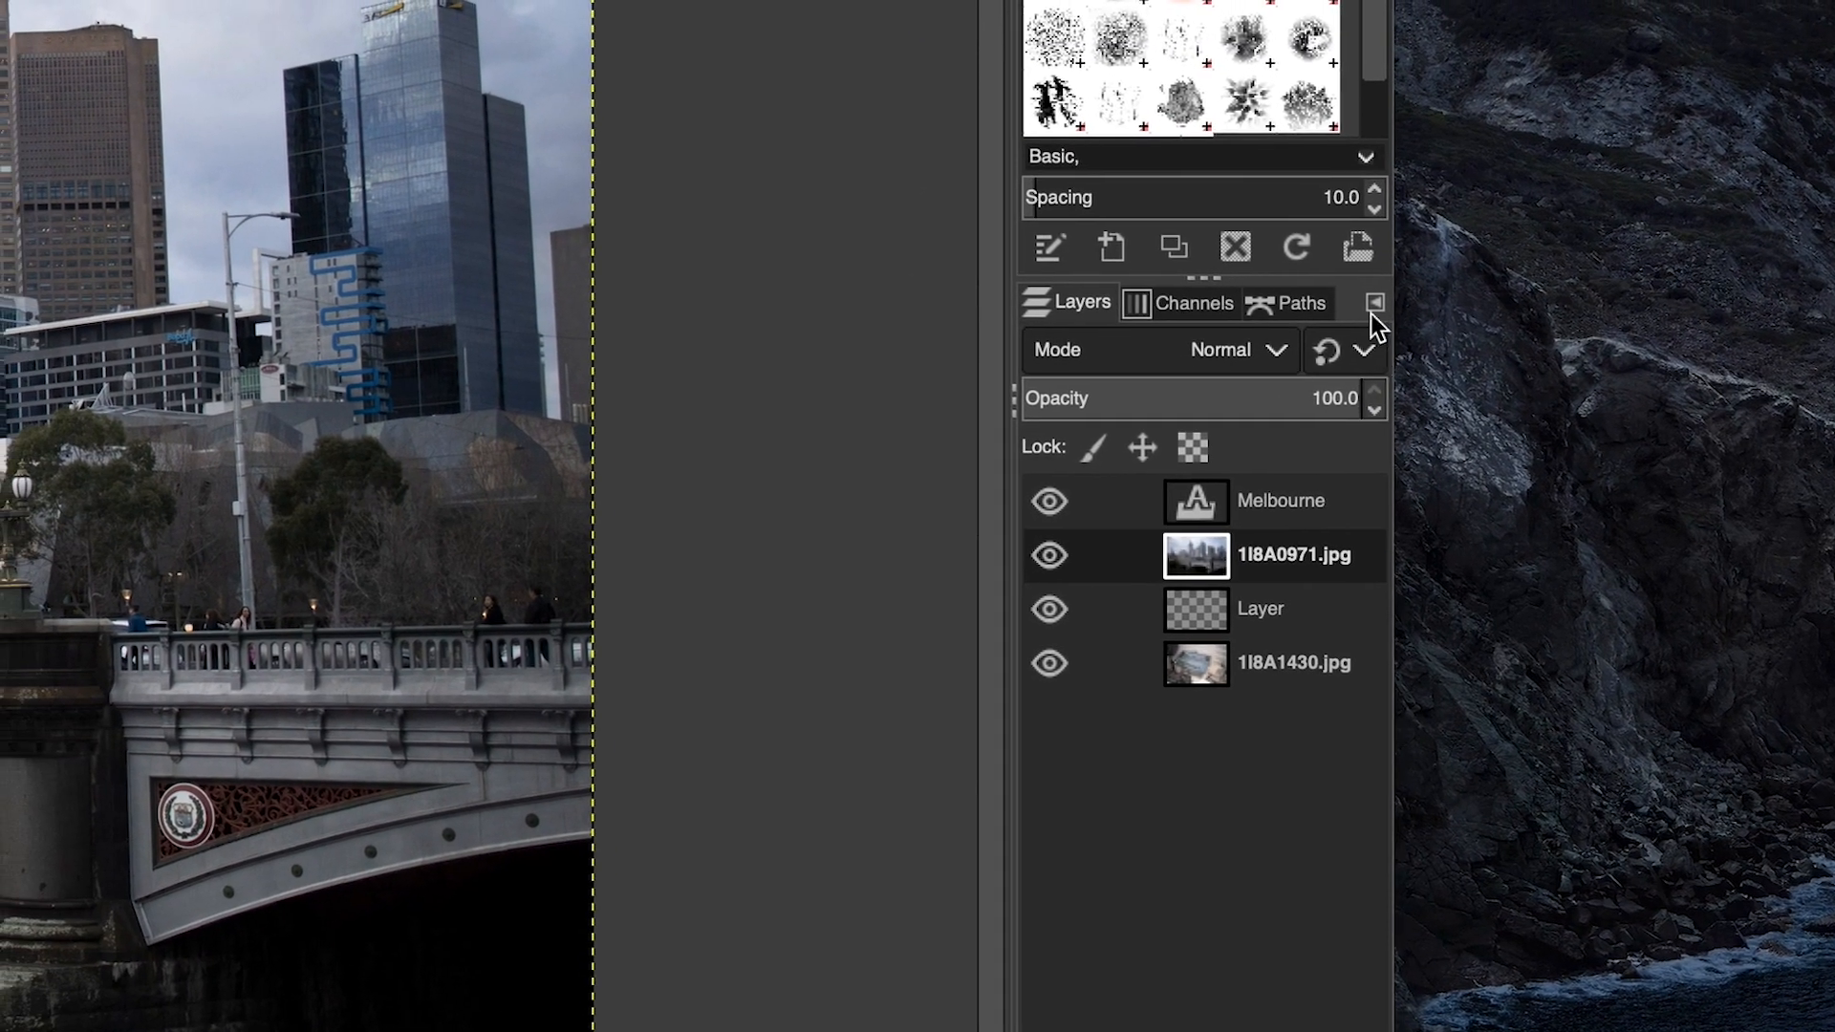
- Open Export As for the image and expand the list of export file types
{"action": "right_click", "coordinate": [1268, 555]}
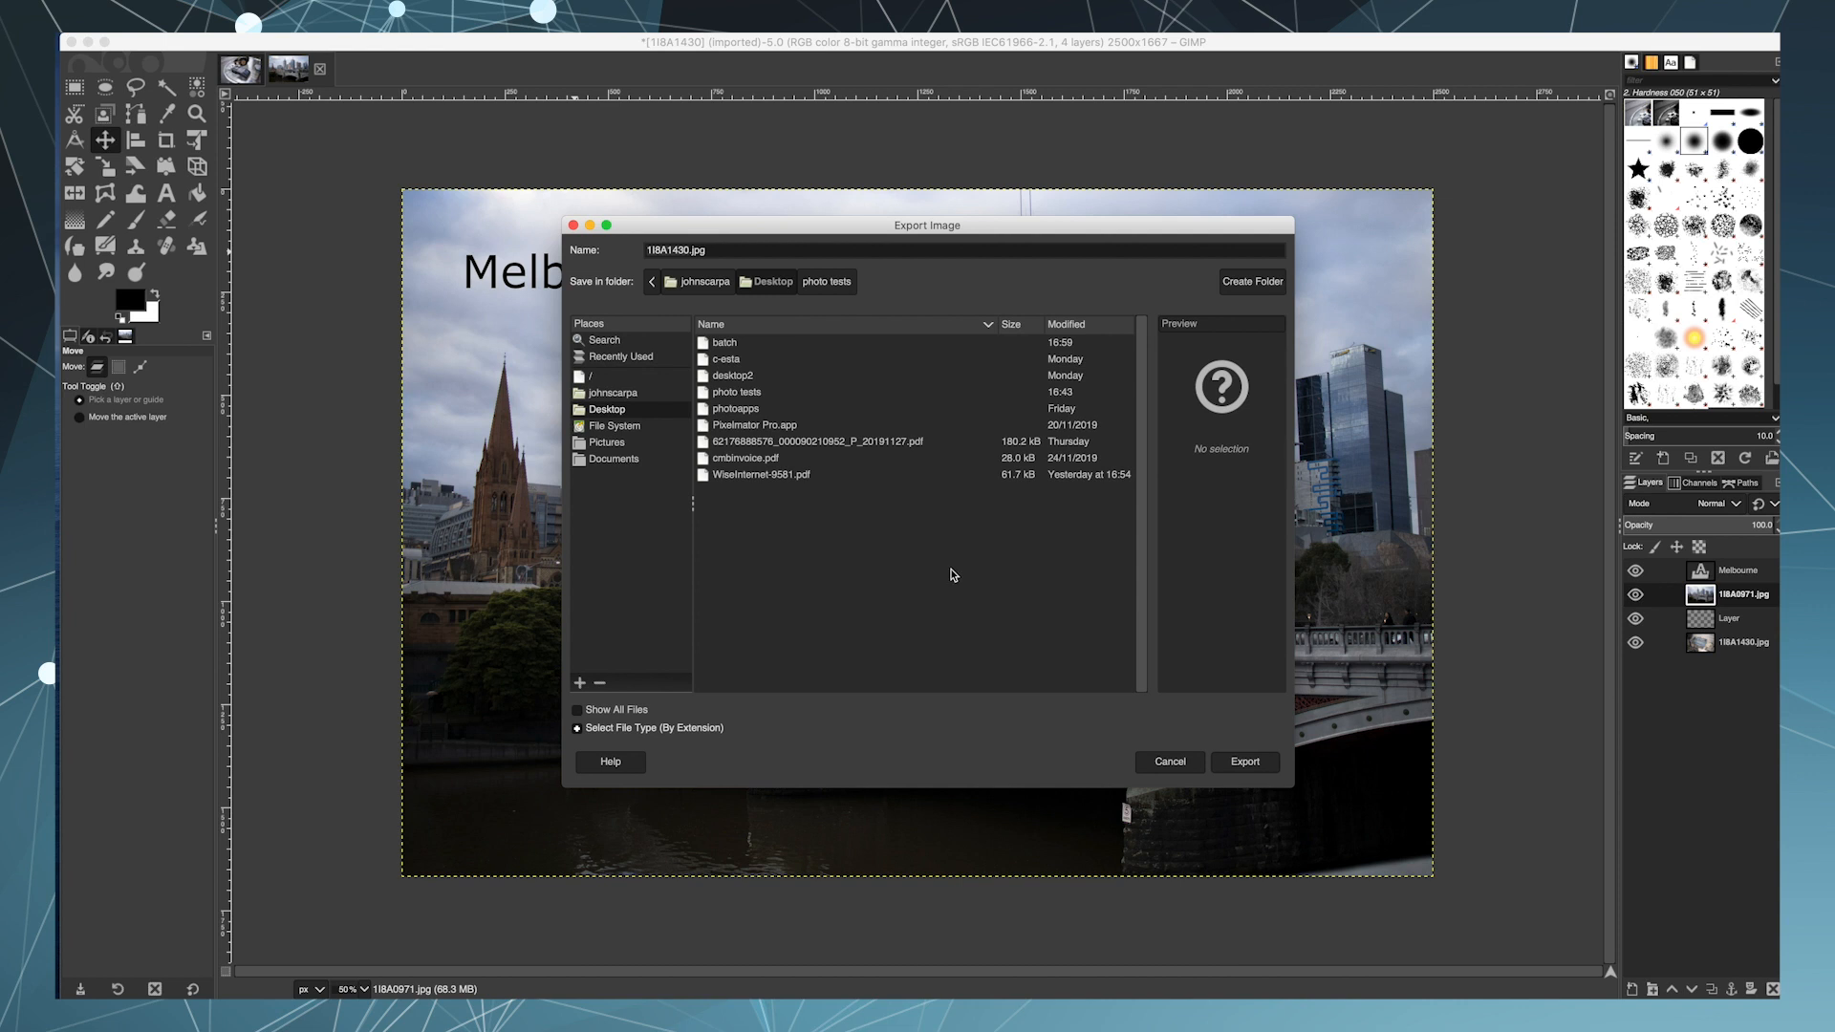
{"action": "left_click", "coordinate": [616, 728]}
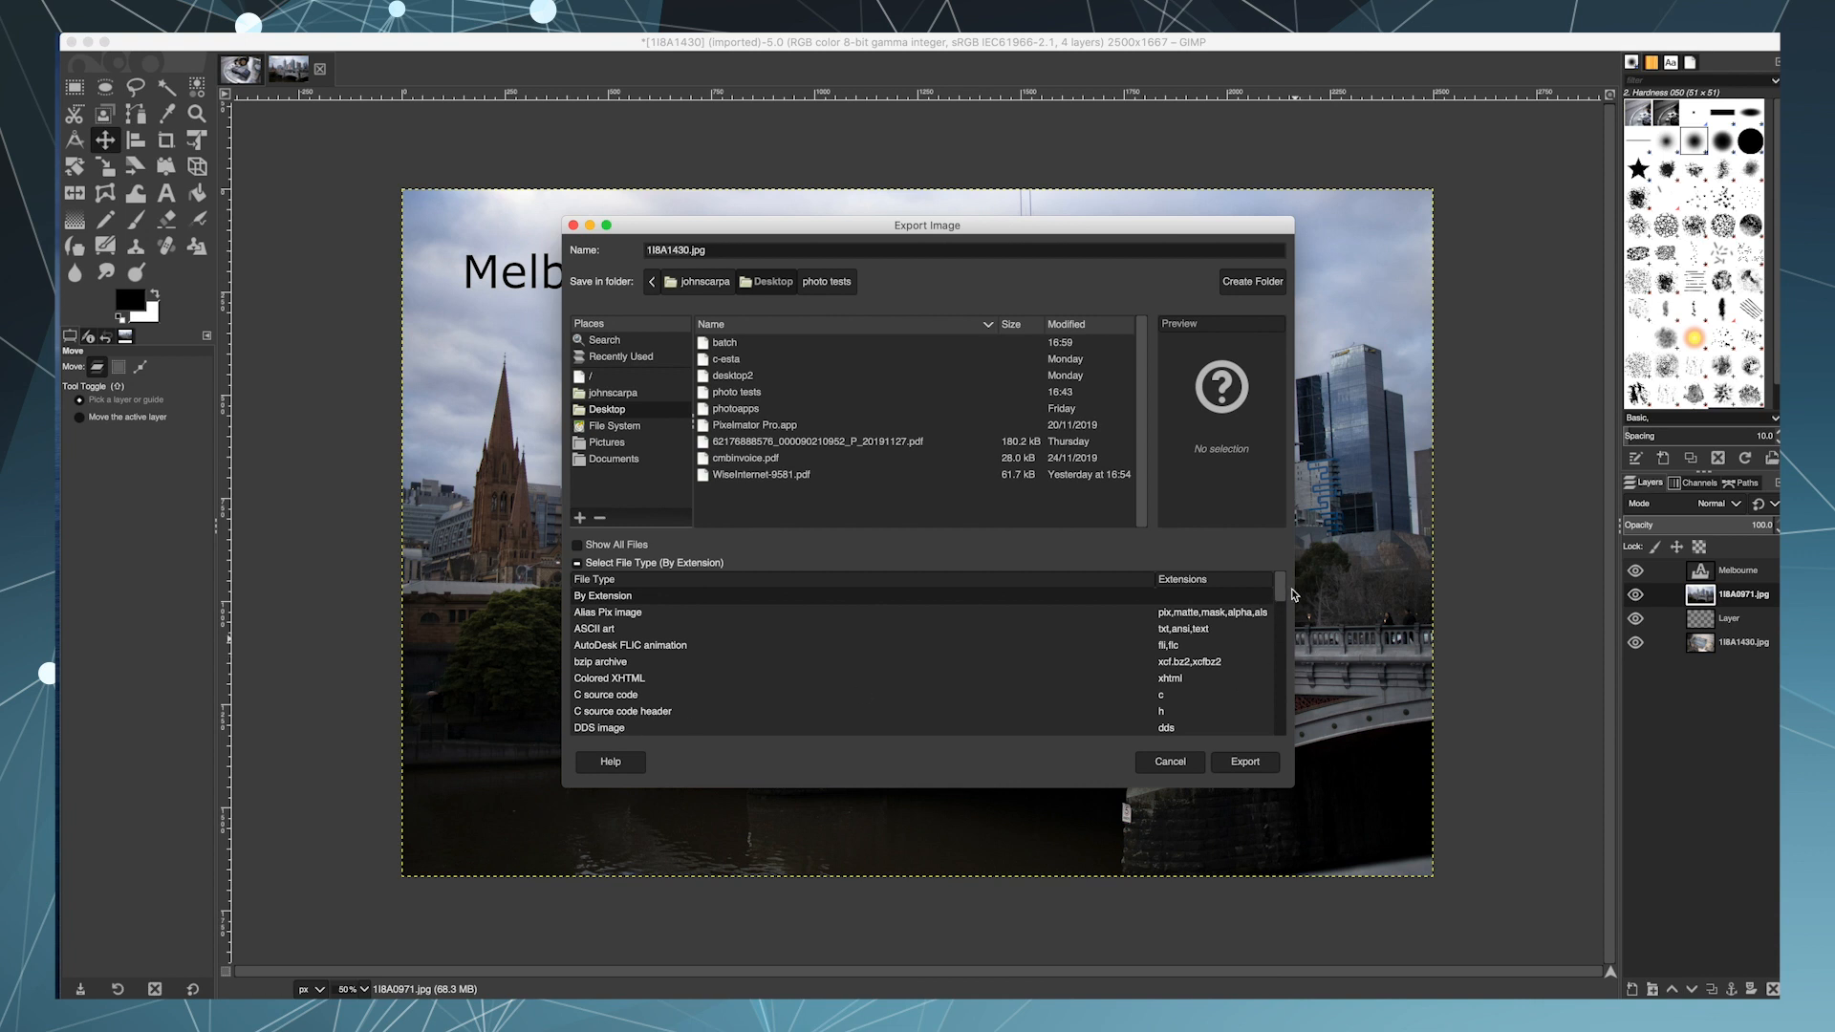
{"action": "mouse_move", "coordinate": [1284, 591]}
{"action": "left_mouse_down"}
{"action": "mouse_move", "coordinate": [1272, 738]}
{"action": "mouse_move", "coordinate": [1283, 581]}
{"action": "left_mouse_up"}
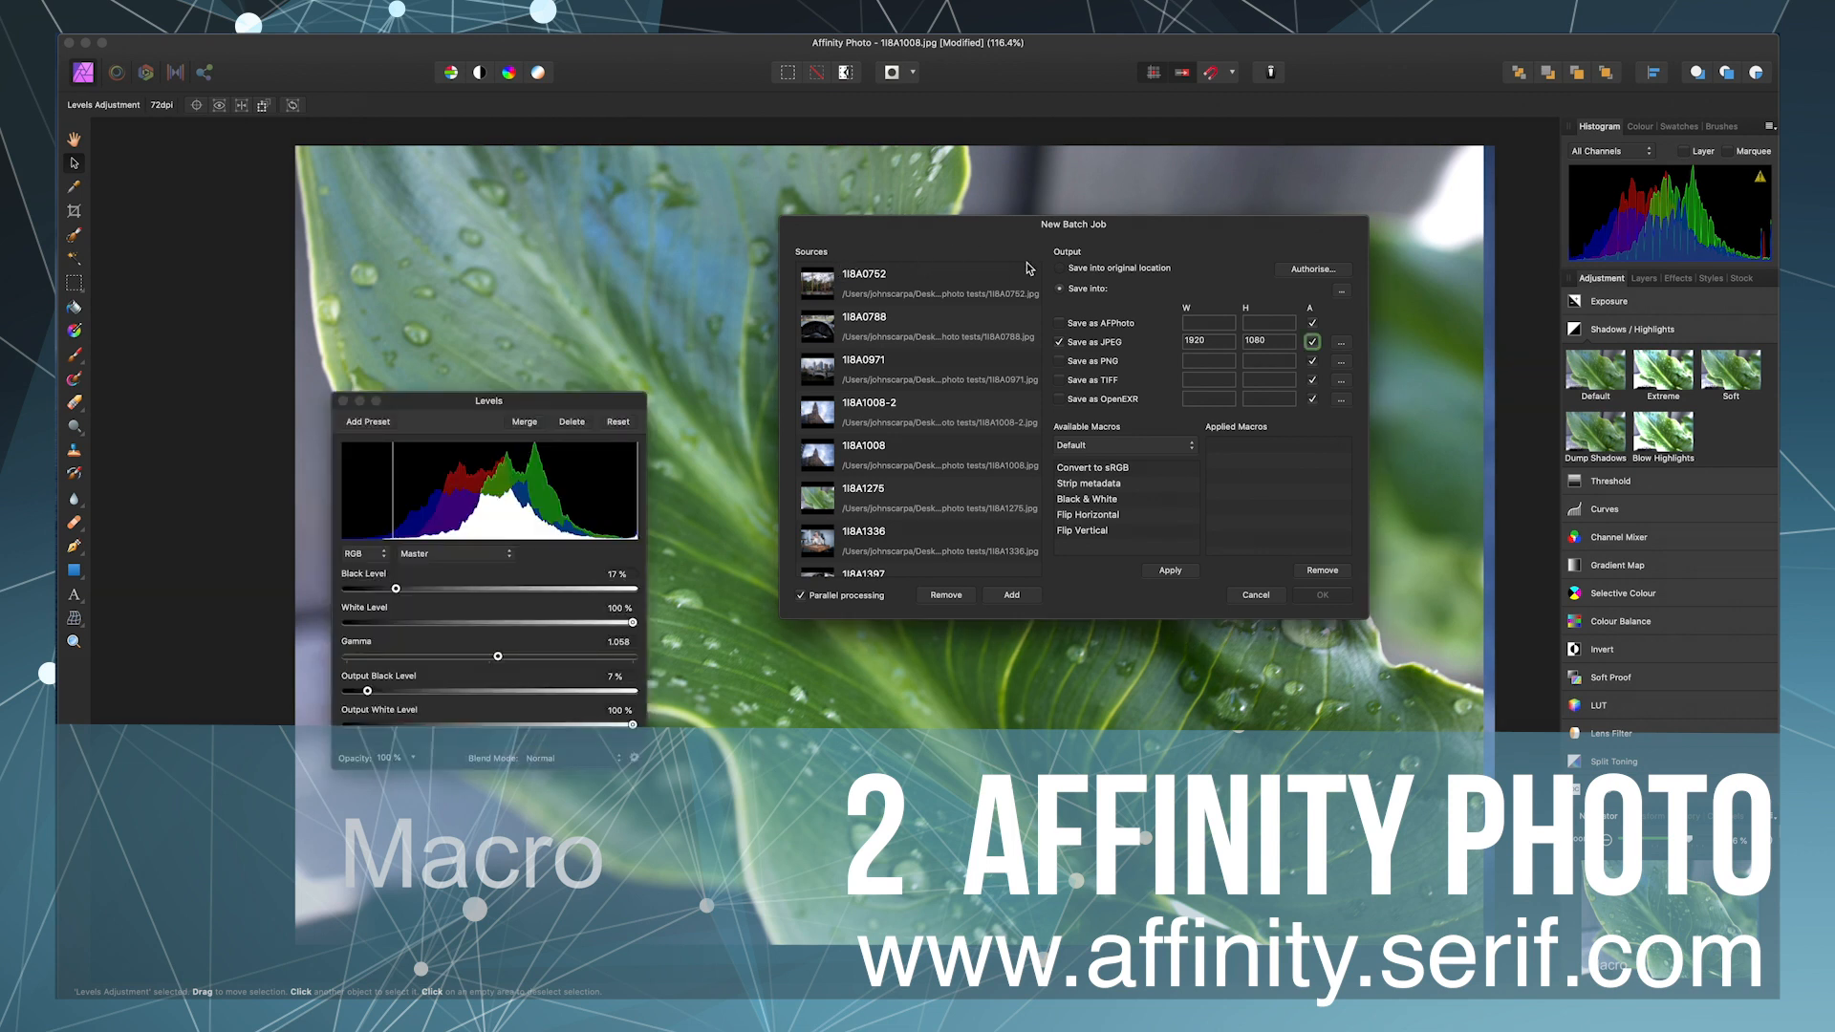
- Cancel the New Batch Job, close Levels, and show the leaf photo's Layers panel
{"action": "left_click", "coordinate": [1255, 598]}
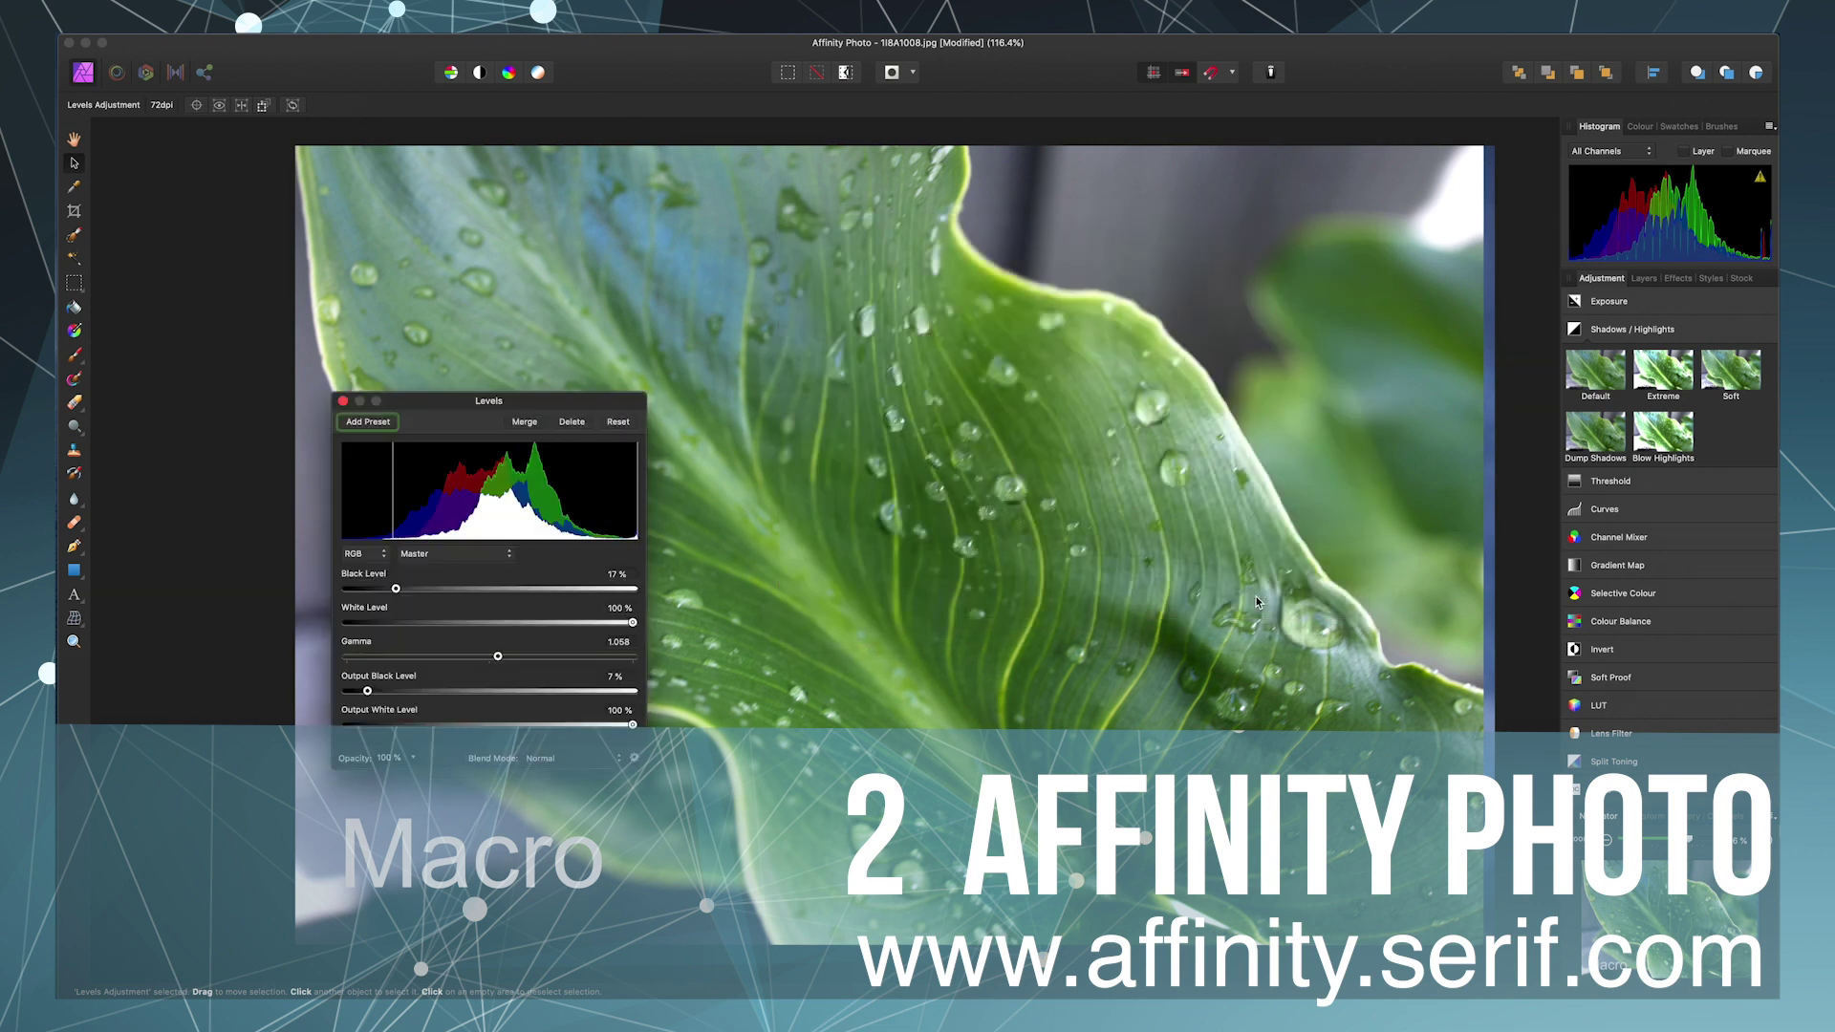
{"action": "left_click", "coordinate": [341, 403]}
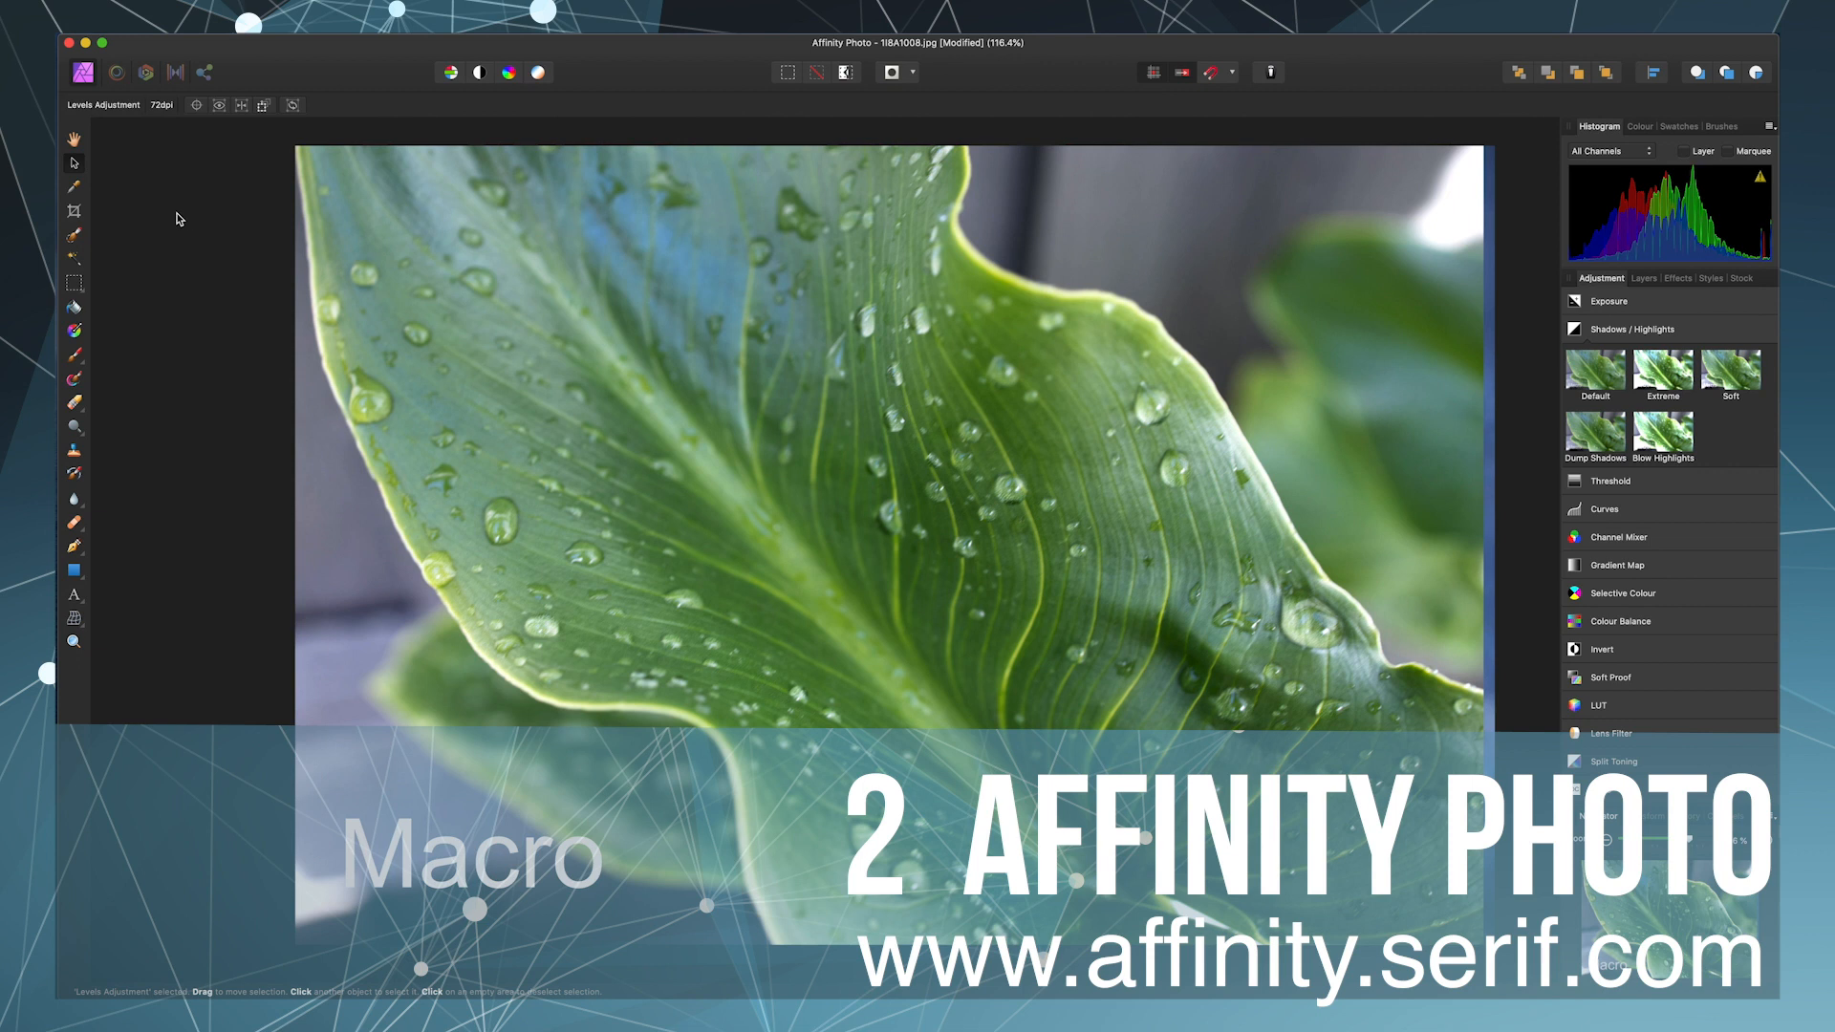
{"action": "scroll", "coordinate": [1438, 692], "scroll_direction": "up", "scroll_amount": 2}
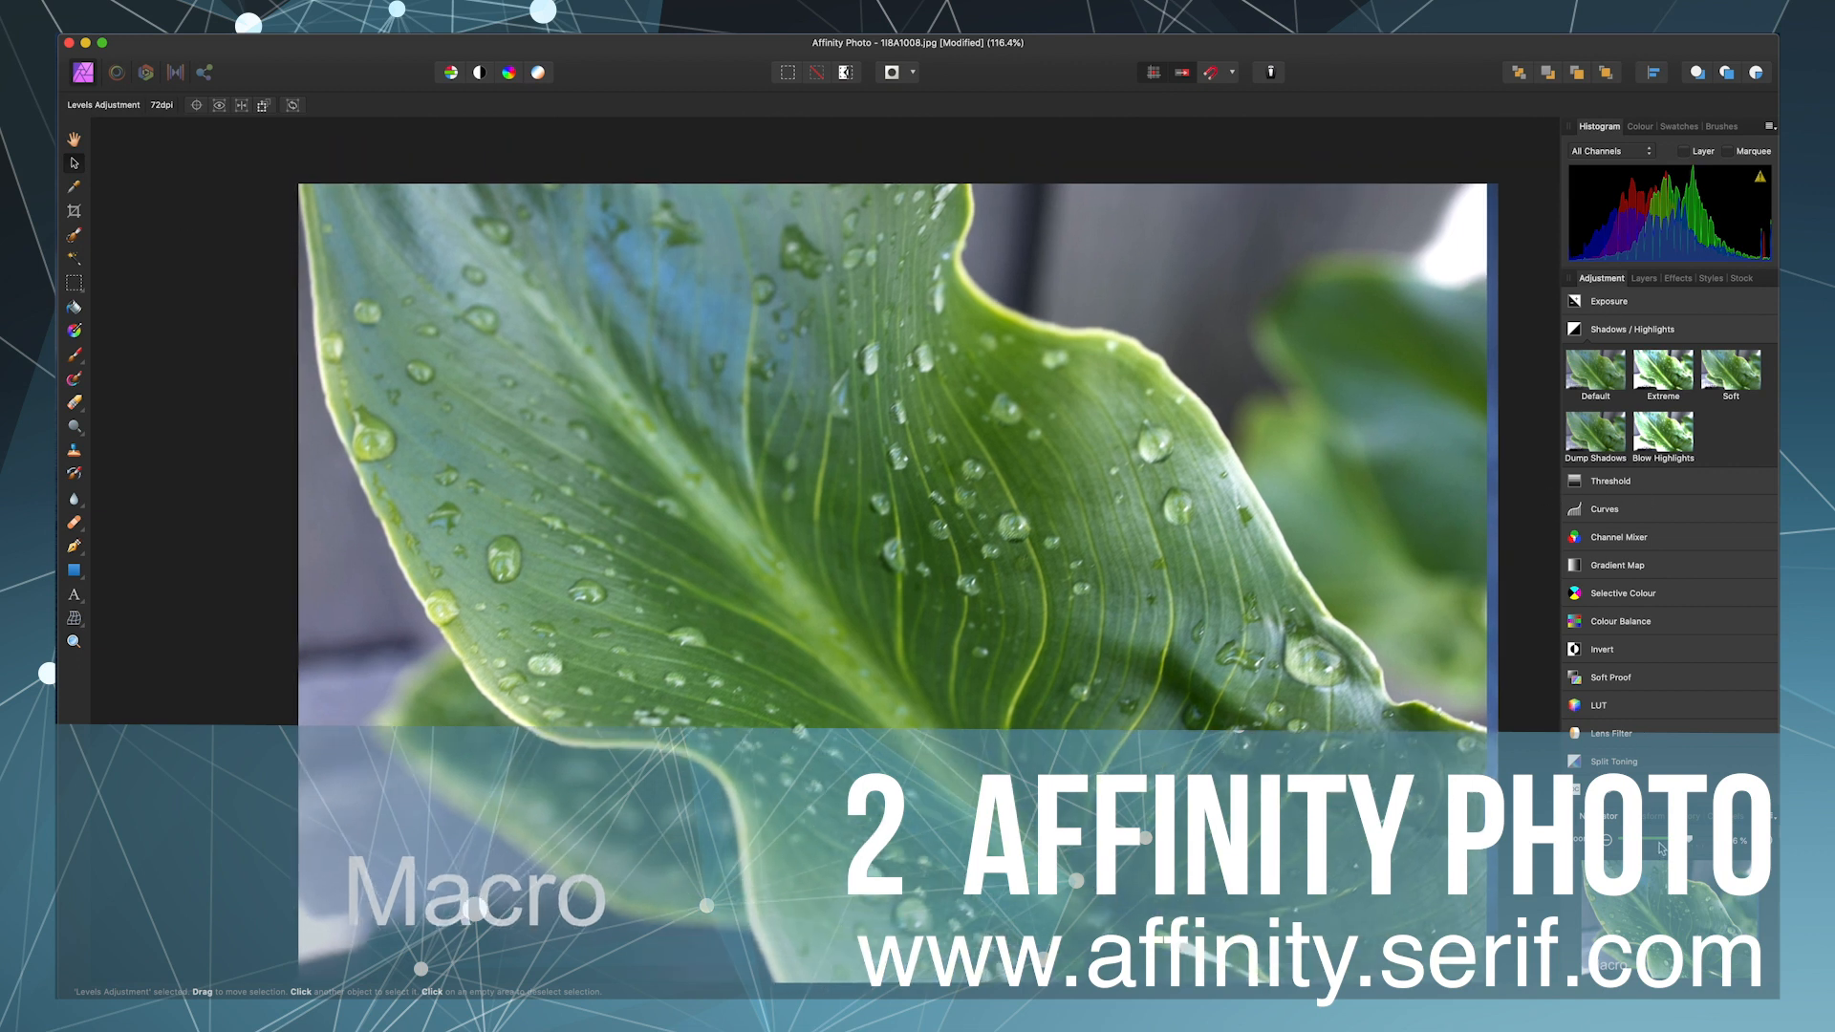
{"action": "left_click", "coordinate": [1648, 278]}
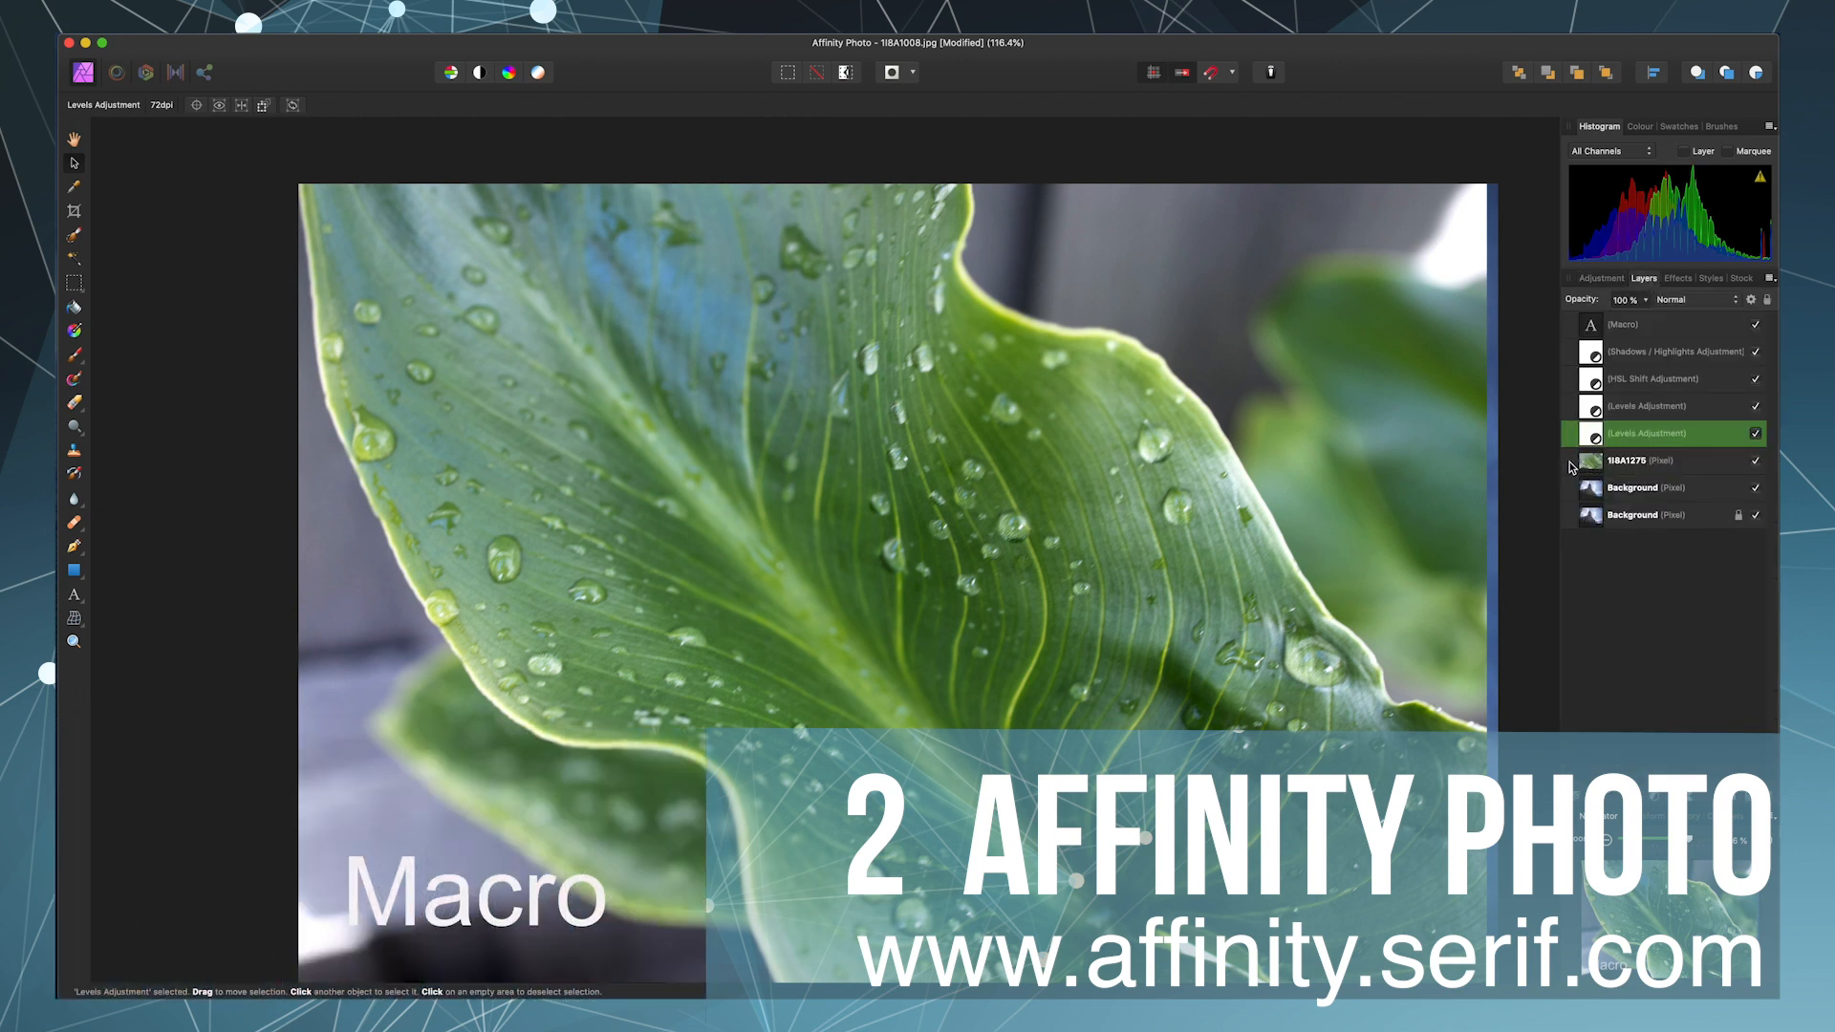
- Hide the leaf photo, its adjustment layers and the Macro caption to reveal the Melbourne photo
{"action": "left_click", "coordinate": [1624, 460]}
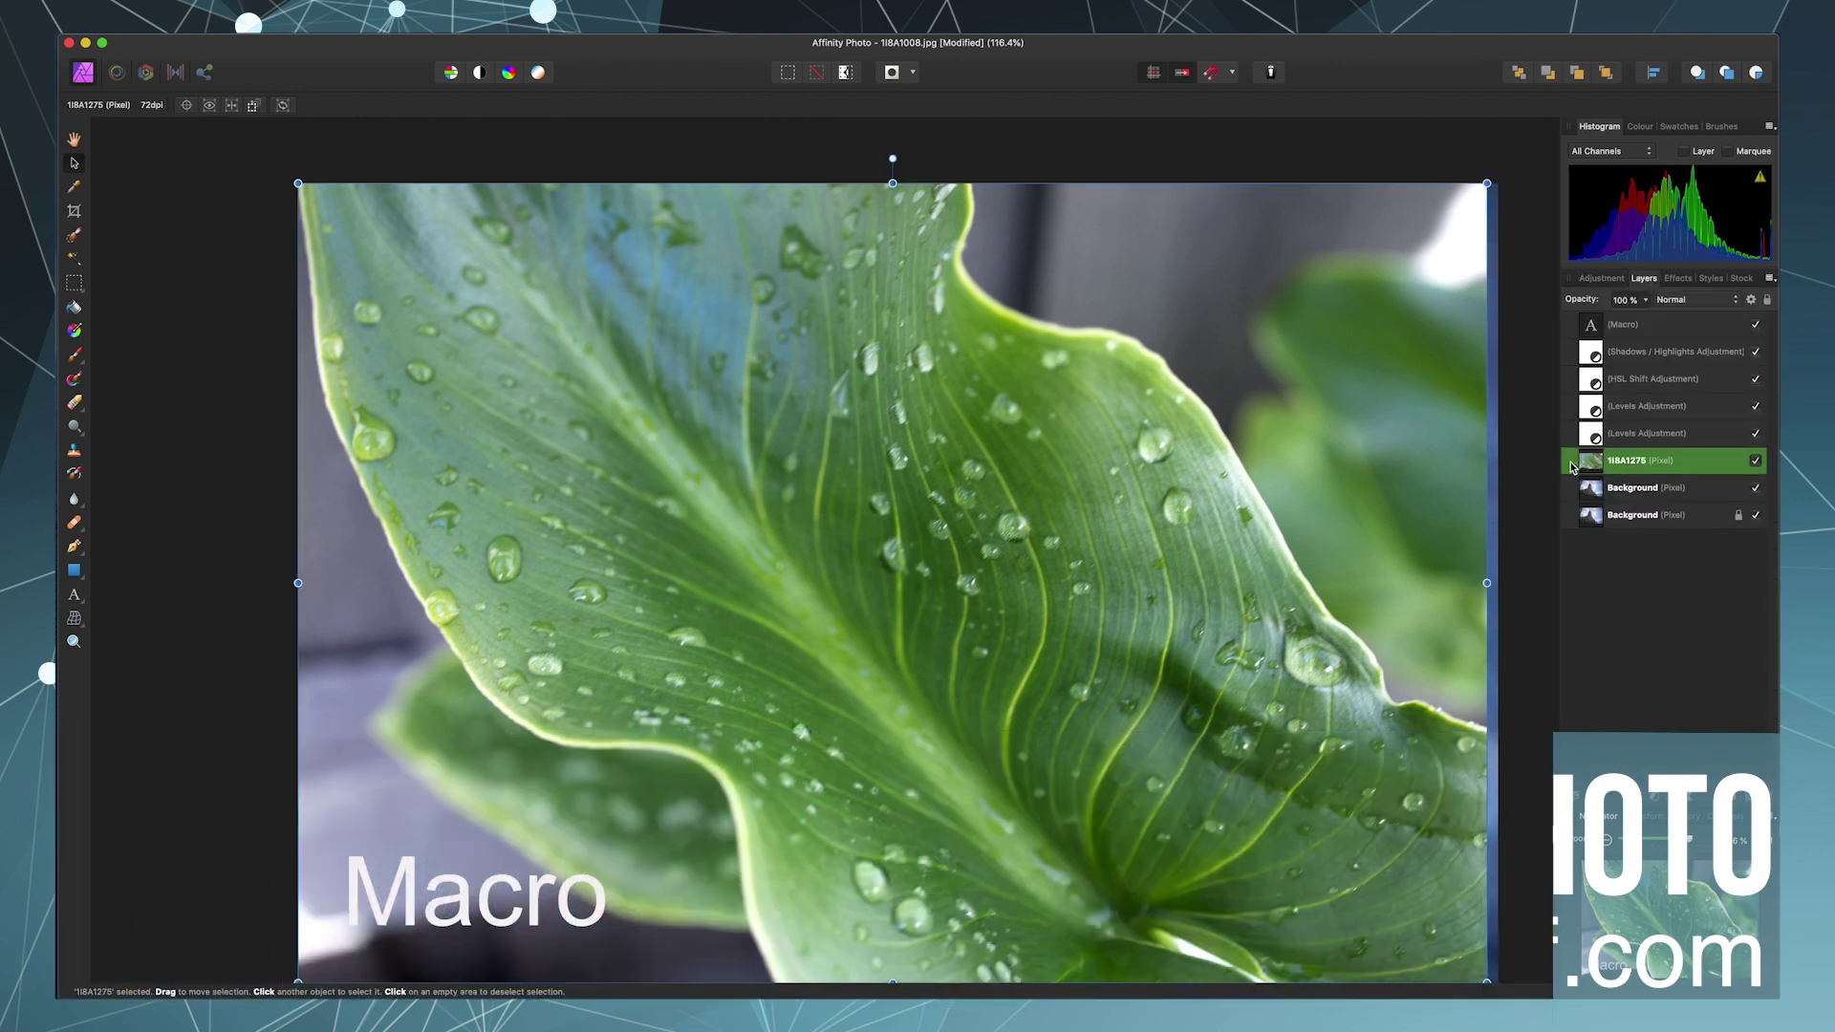
{"action": "left_click", "coordinate": [1758, 463]}
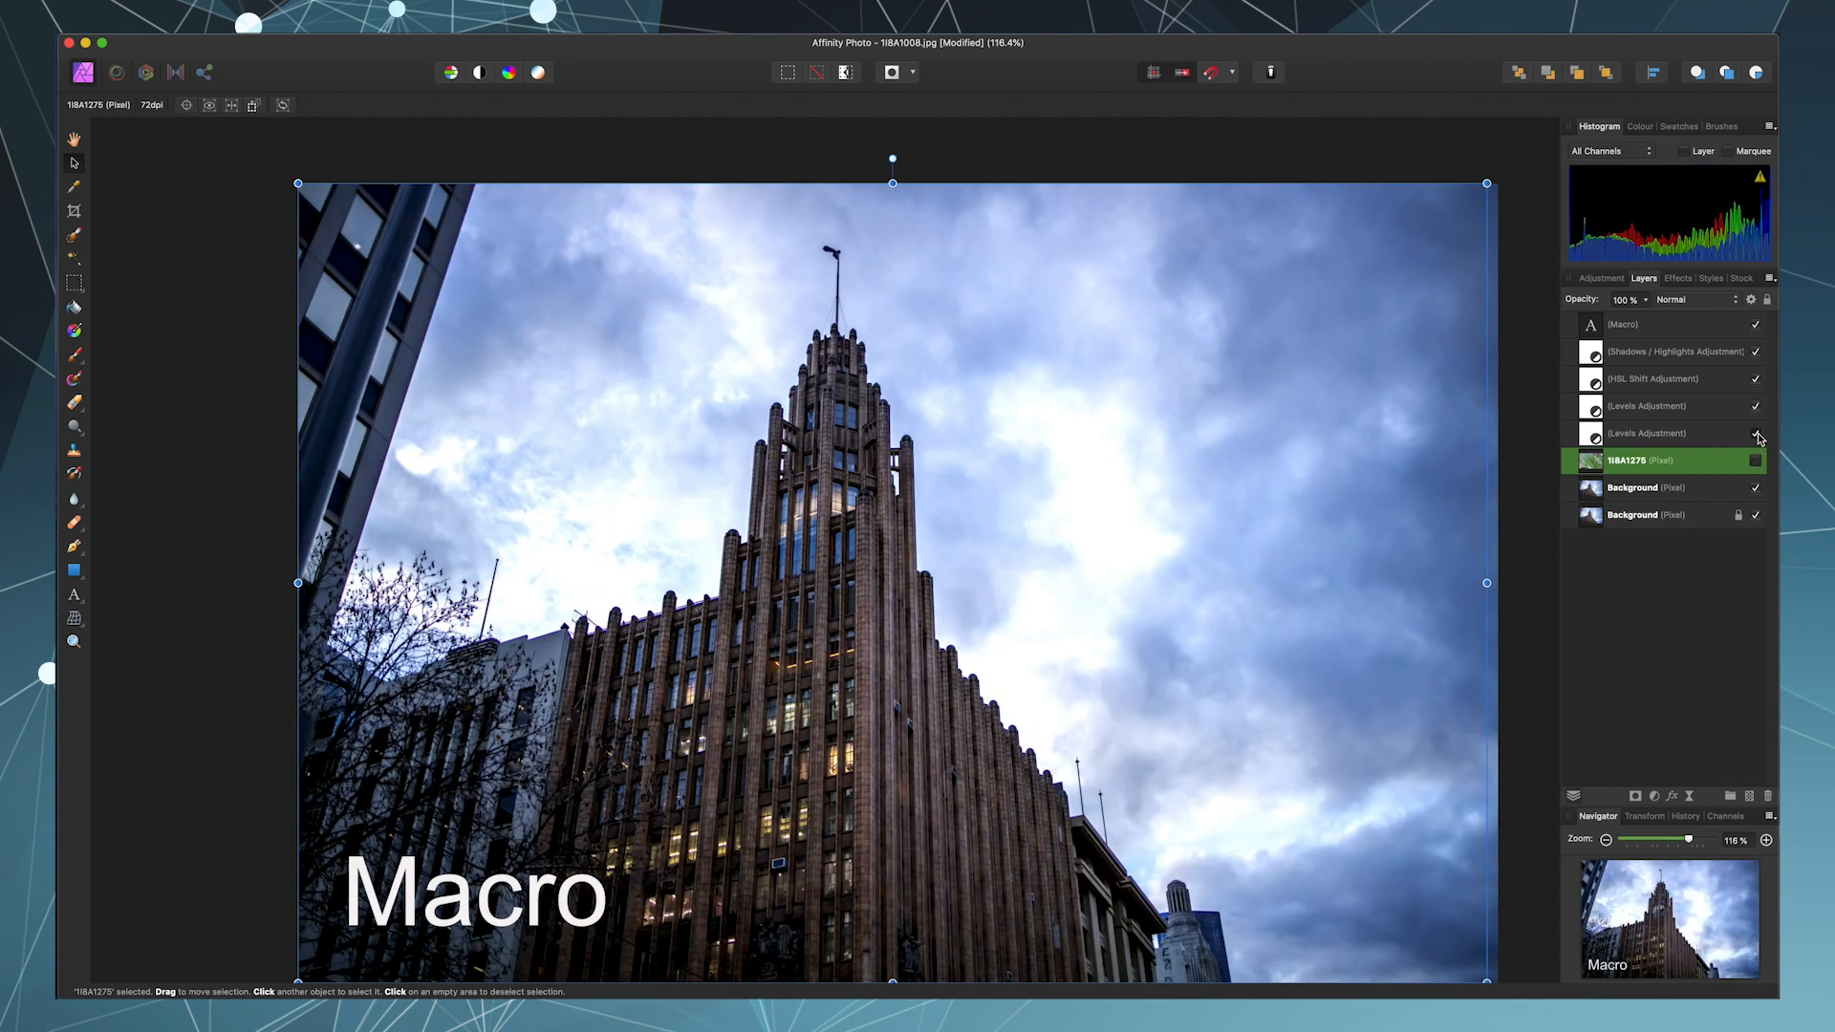
{"action": "left_click", "coordinate": [1757, 432]}
{"action": "left_click", "coordinate": [1757, 379]}
{"action": "left_click", "coordinate": [1758, 328]}
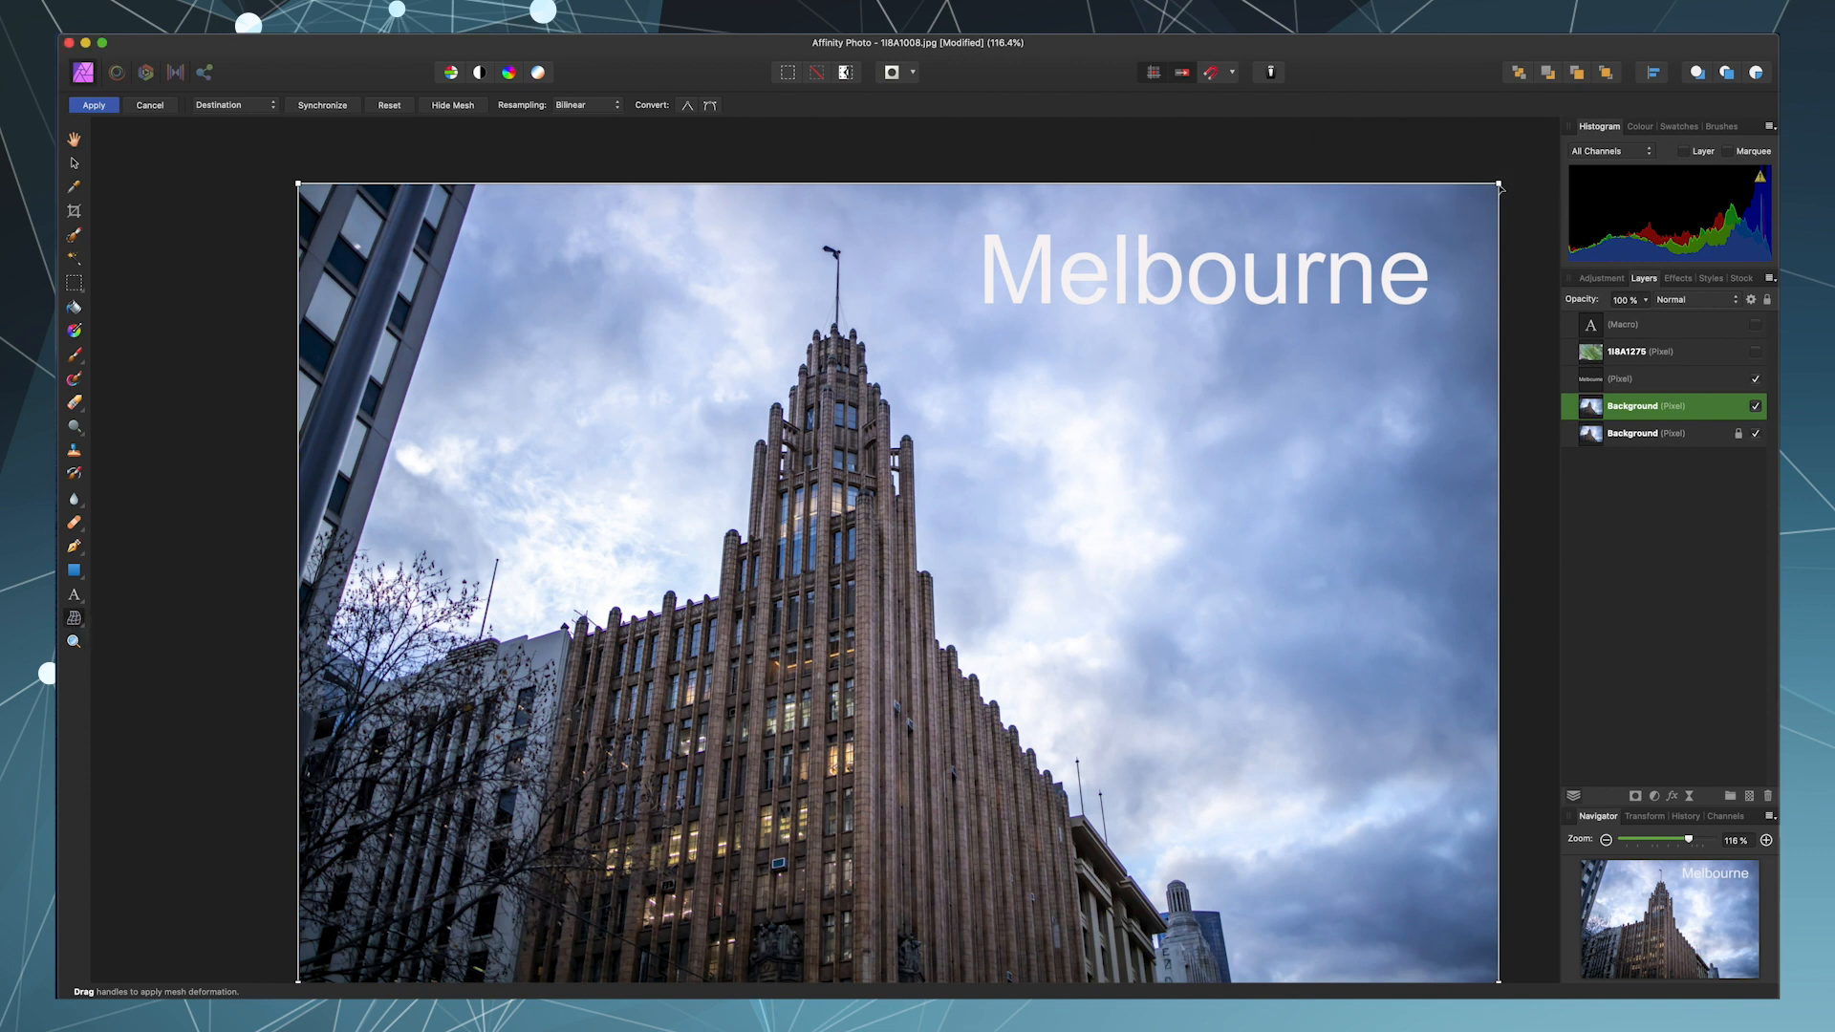
- Mesh-warp the top-right corner, undo it, then pull that corner outward with the Perspective tool
{"action": "left_click_drag", "start_coordinate": [1498, 185], "coordinate": [1162, 324]}
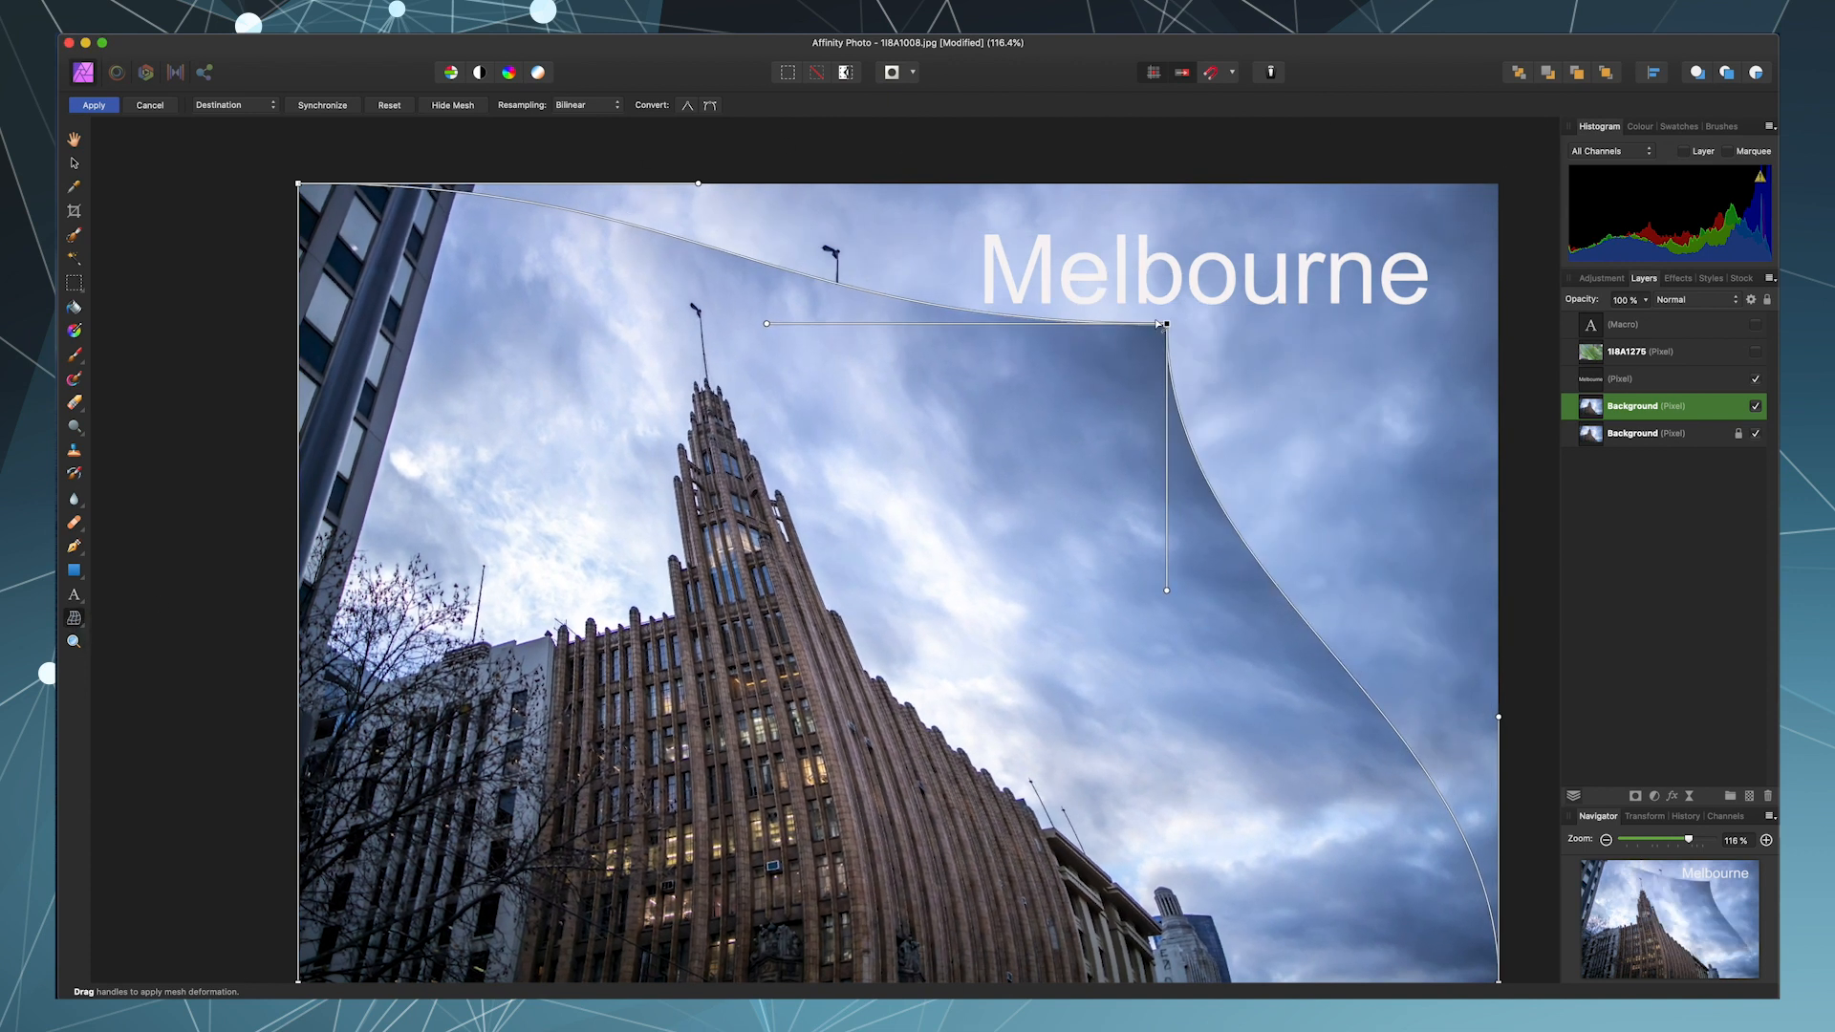
{"action": "key", "text": "super+z"}
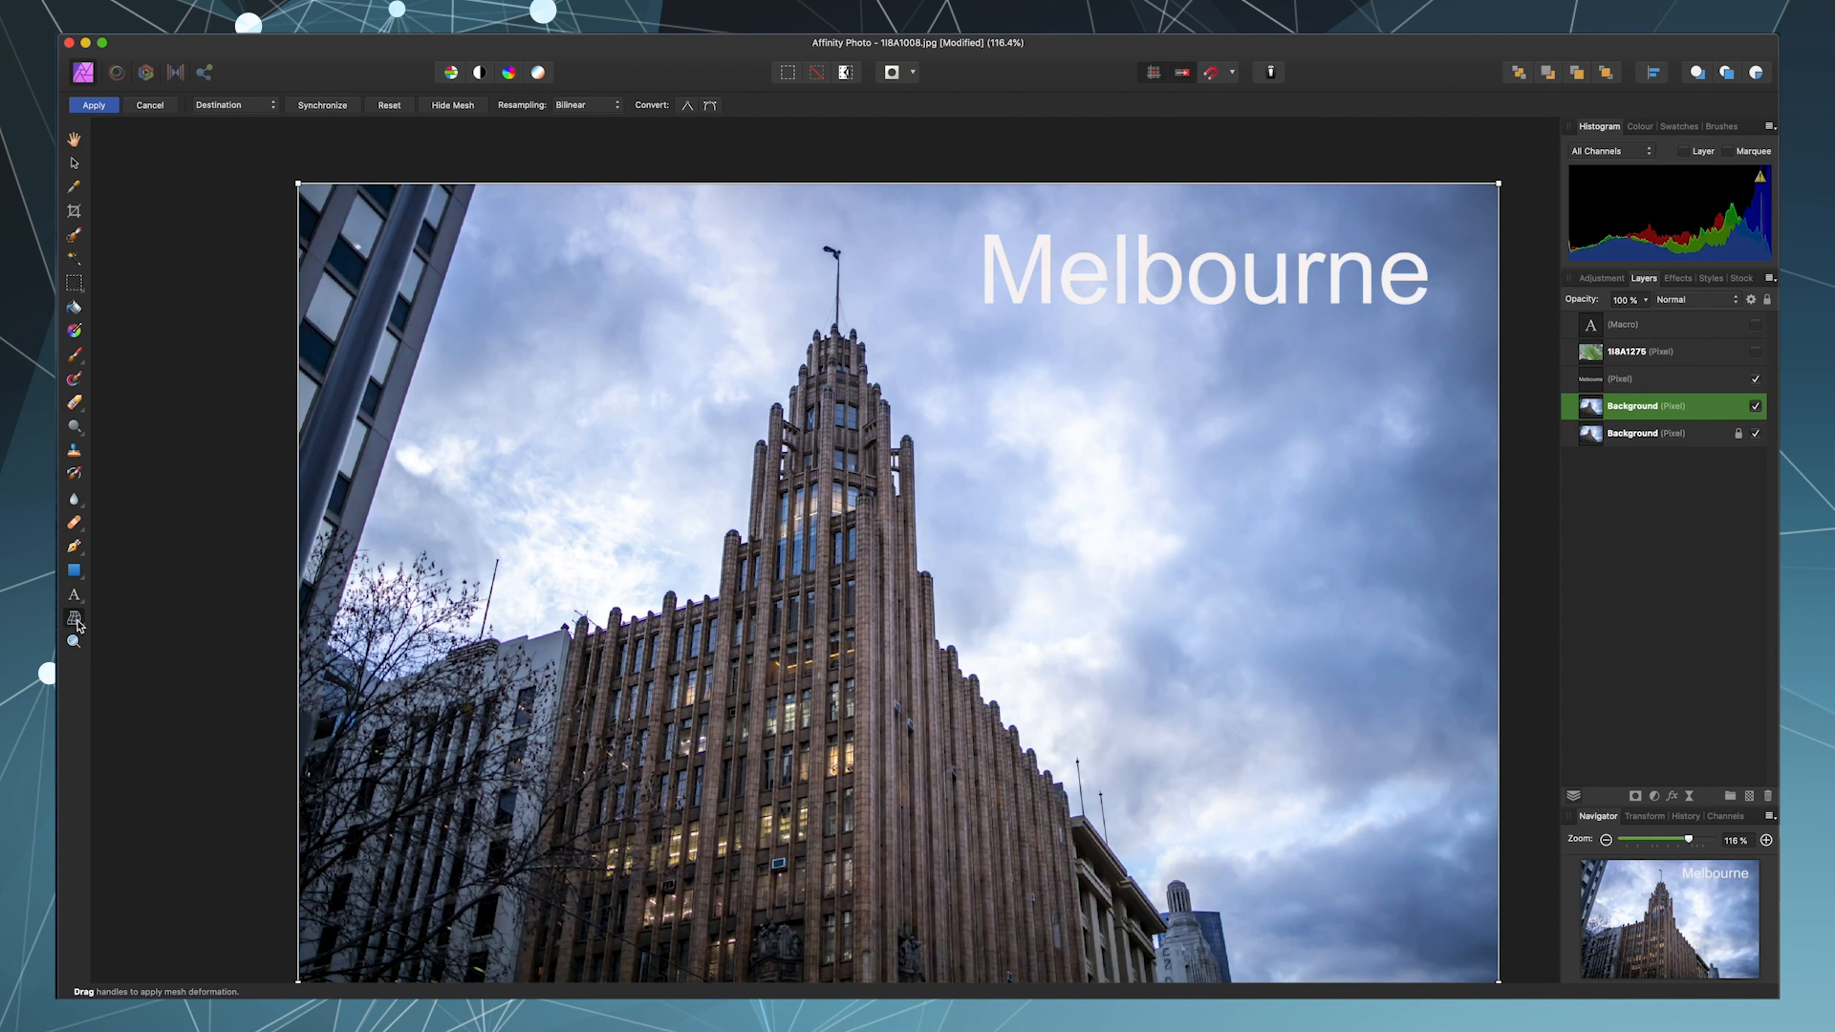
{"action": "left_click", "coordinate": [78, 622]}
{"action": "left_click", "coordinate": [136, 641]}
{"action": "left_click_drag", "start_coordinate": [1498, 184], "coordinate": [1566, 140]}
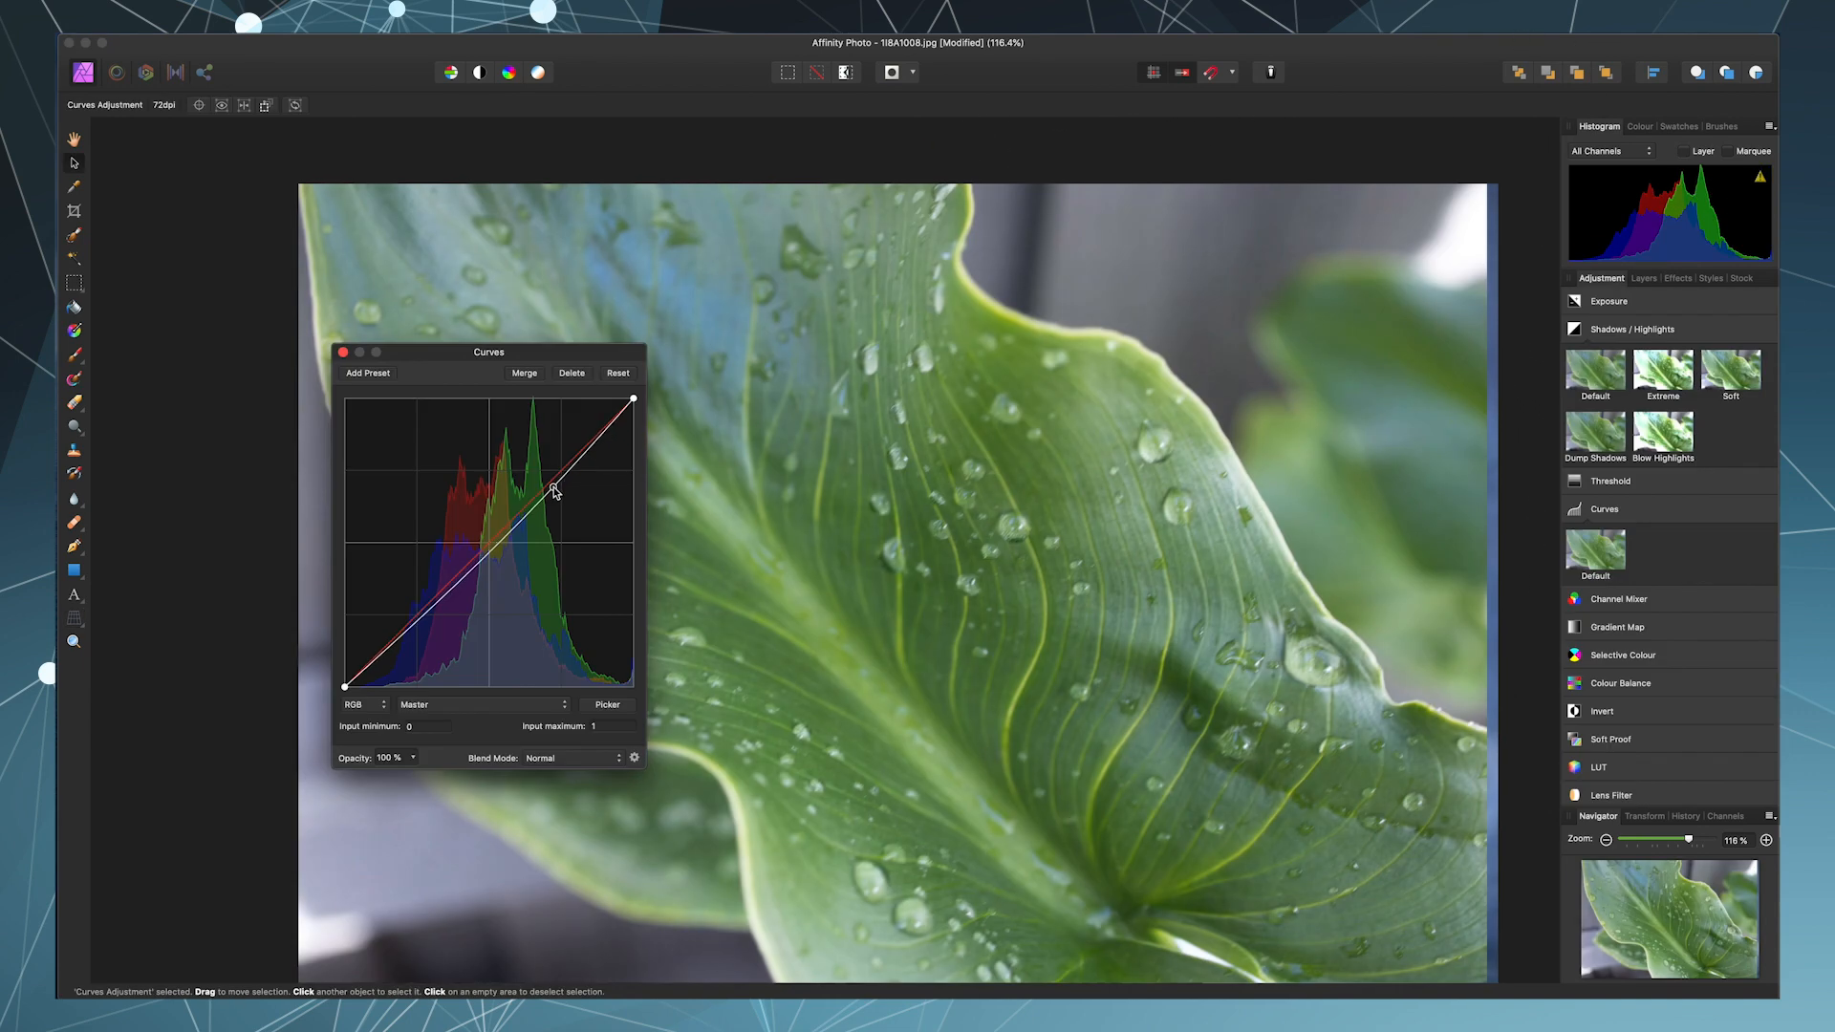
- Darken the leaf photo's midtones with Curves, then add Channel Mixer and Selective Colour adjustments
{"action": "left_click_drag", "start_coordinate": [554, 491], "coordinate": [552, 506]}
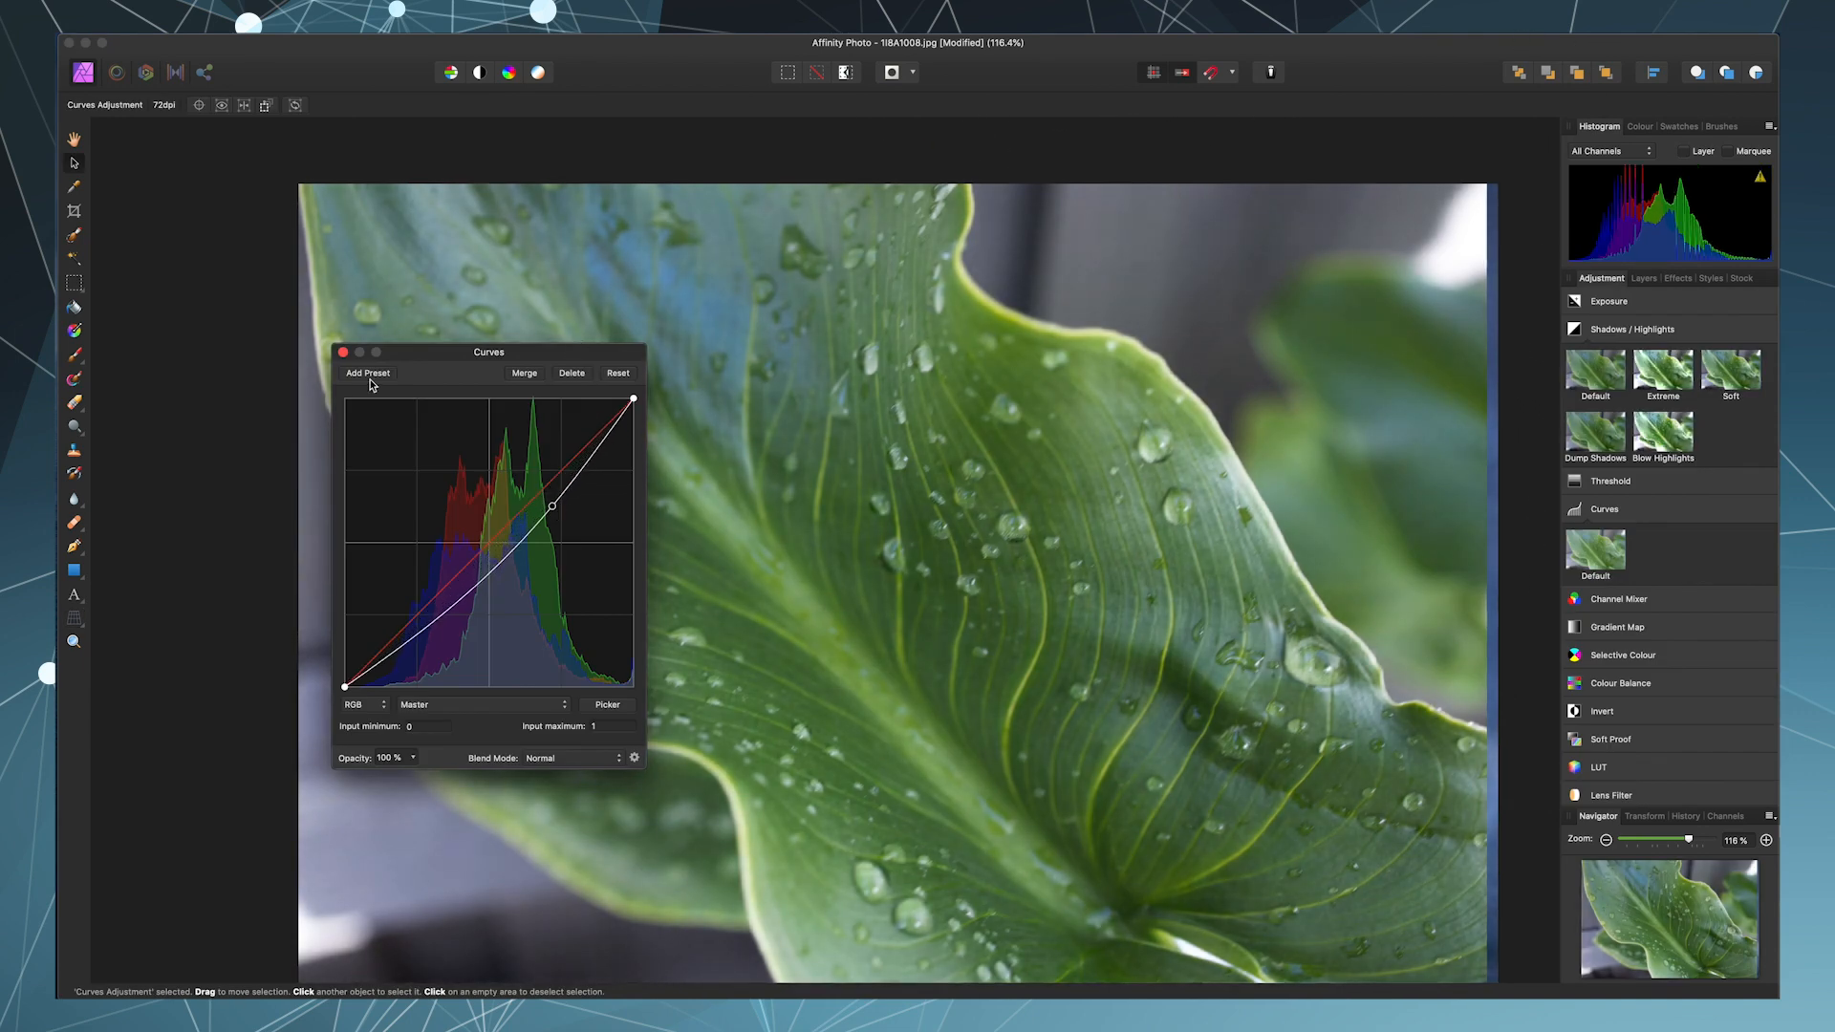
{"action": "left_click", "coordinate": [347, 355]}
{"action": "left_click", "coordinate": [1618, 601]}
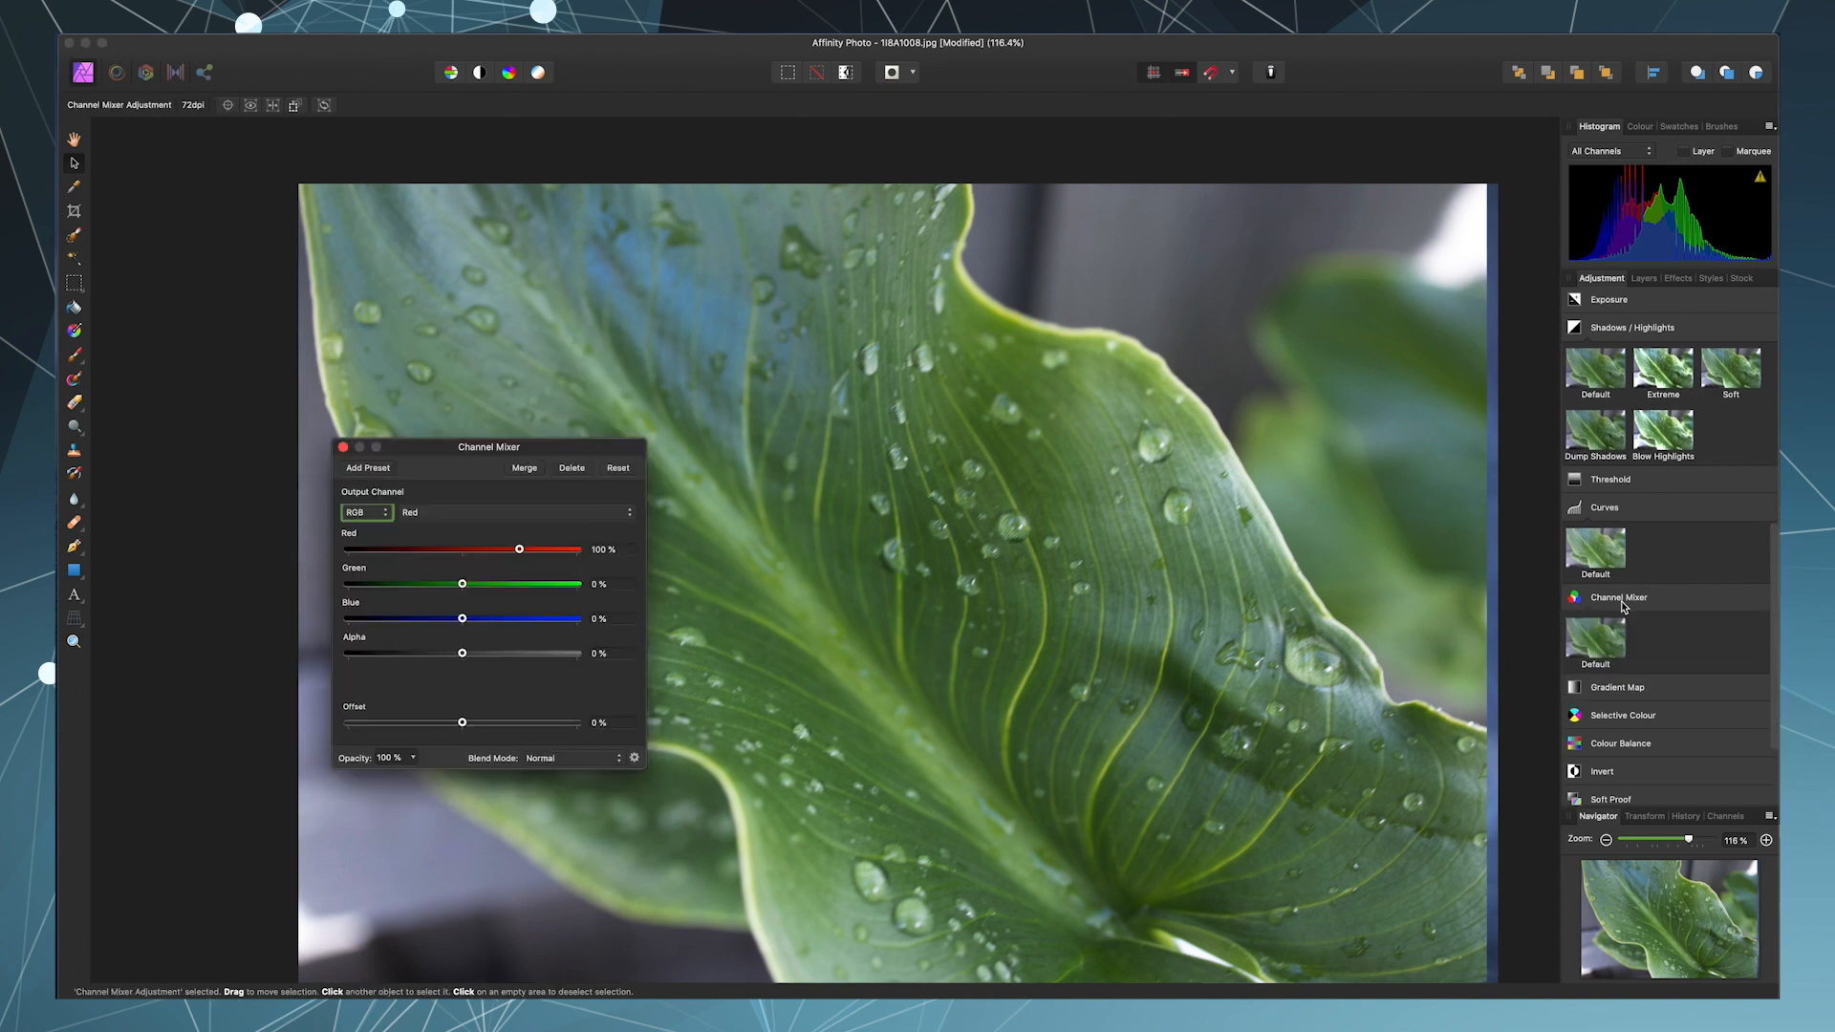
{"action": "left_click", "coordinate": [1623, 711]}
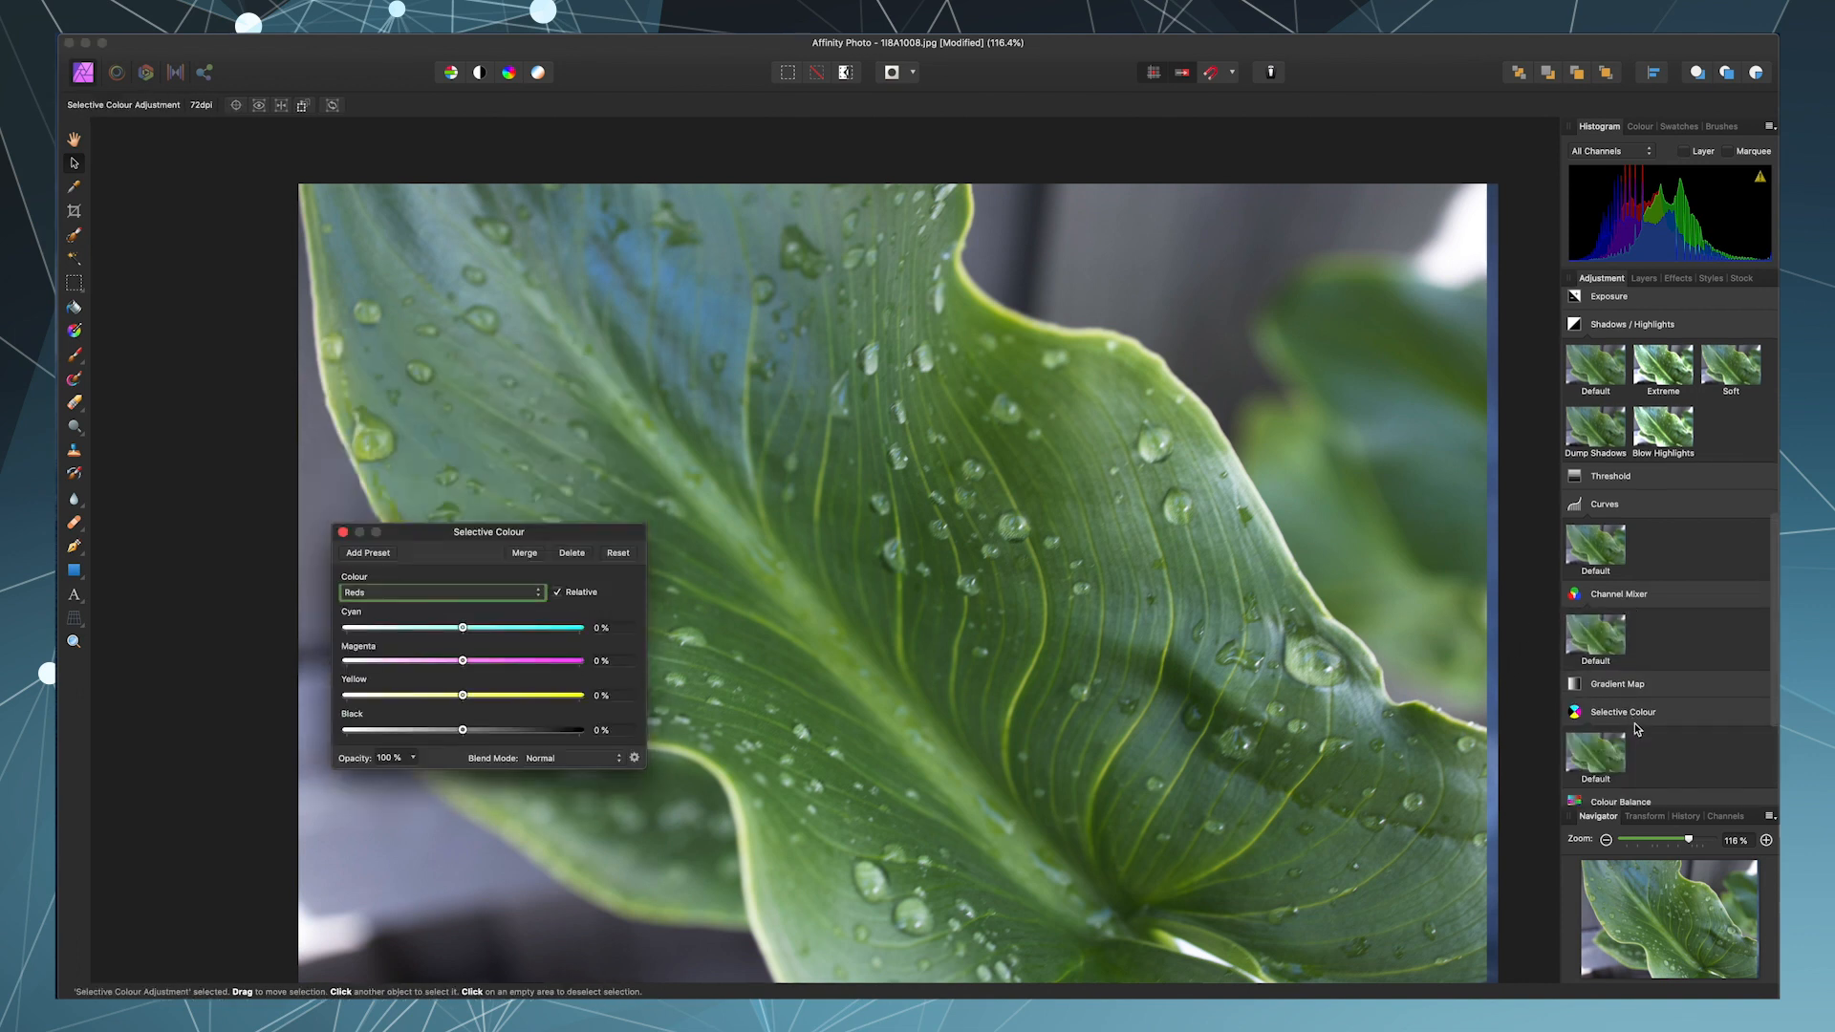
{"action": "scroll", "coordinate": [1636, 725], "scroll_direction": "down", "scroll_amount": 4}
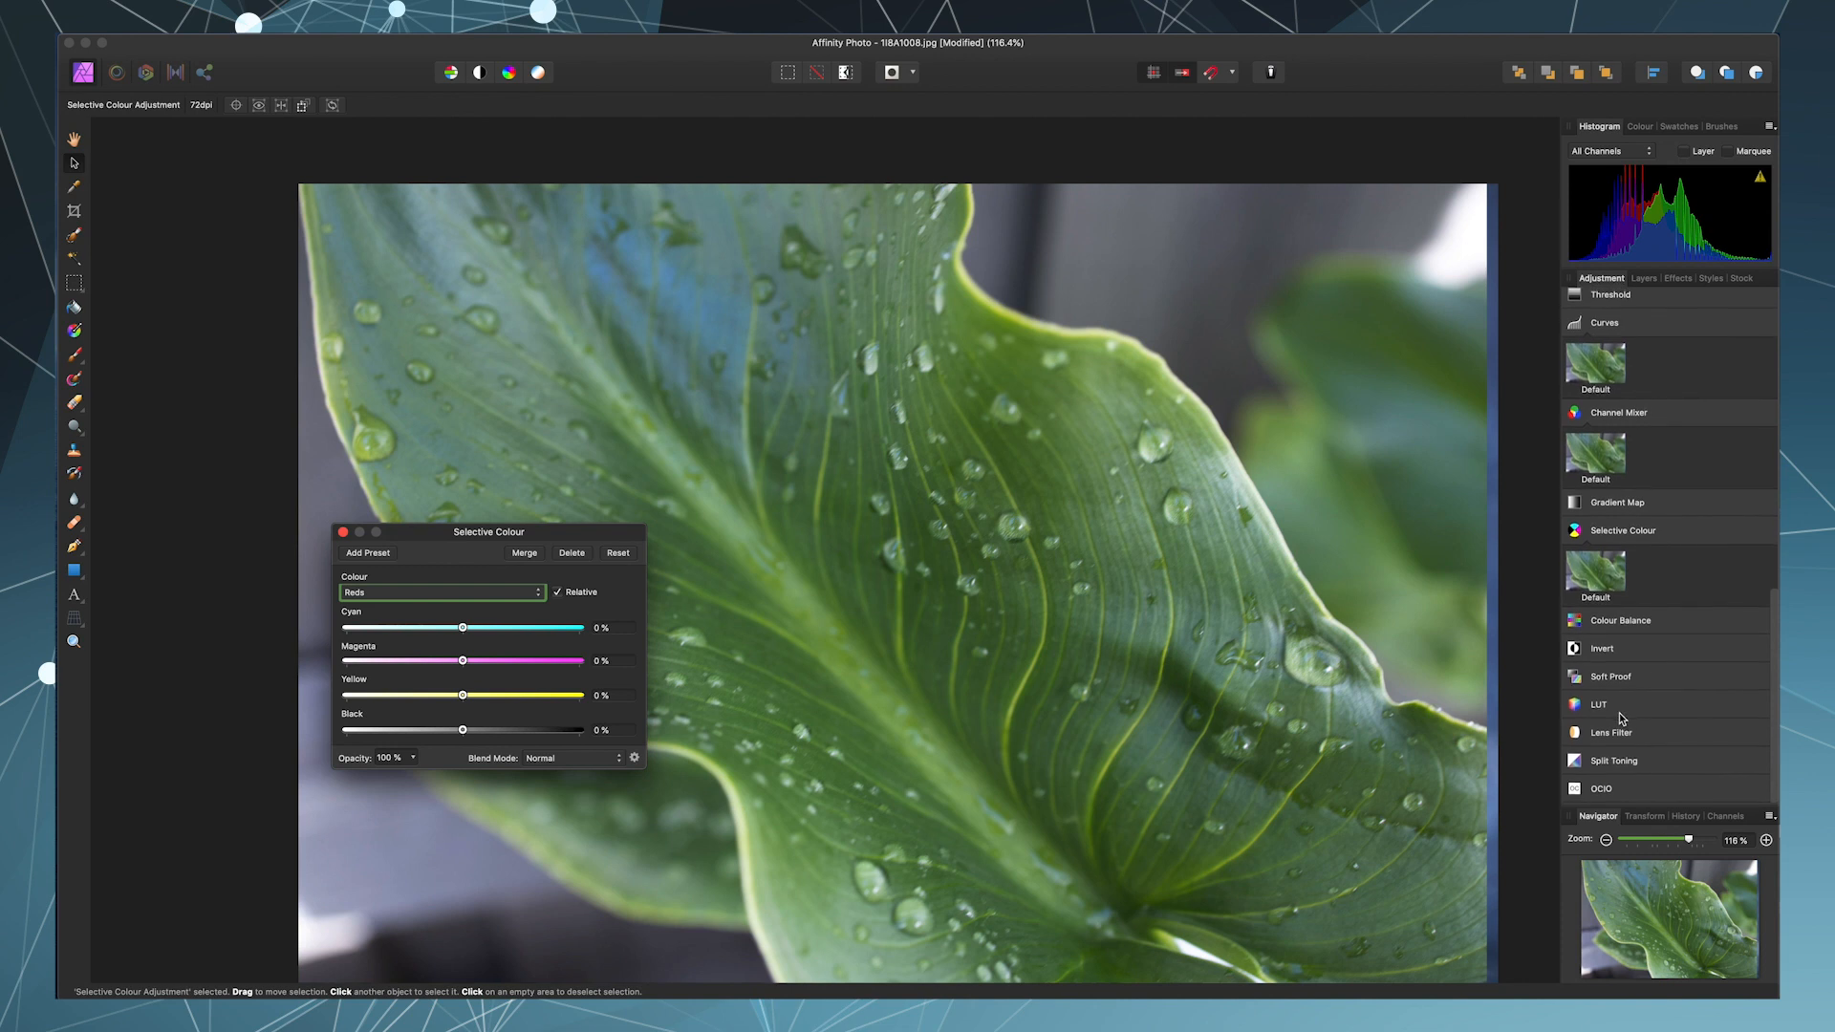
- Add LUT and Invert adjustments, then undo the inversion so the leaf stays green
{"action": "left_click", "coordinate": [1617, 715]}
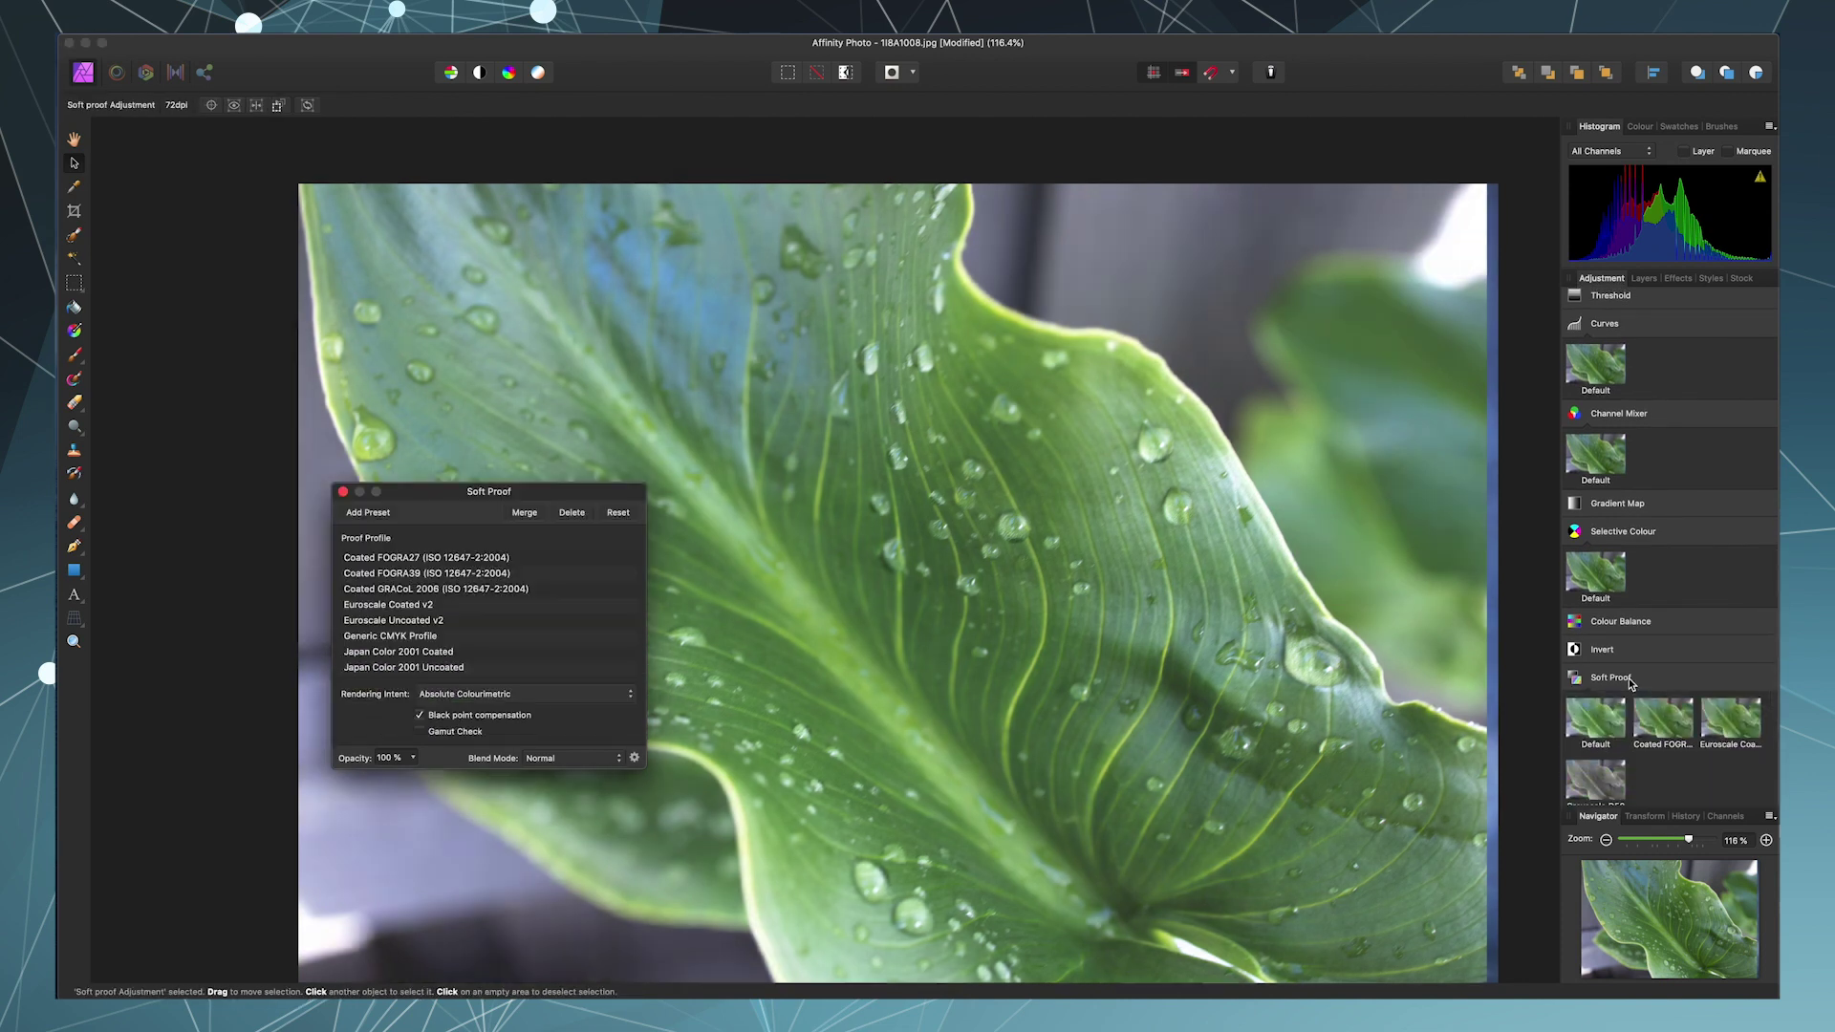
{"action": "left_click", "coordinate": [1605, 650]}
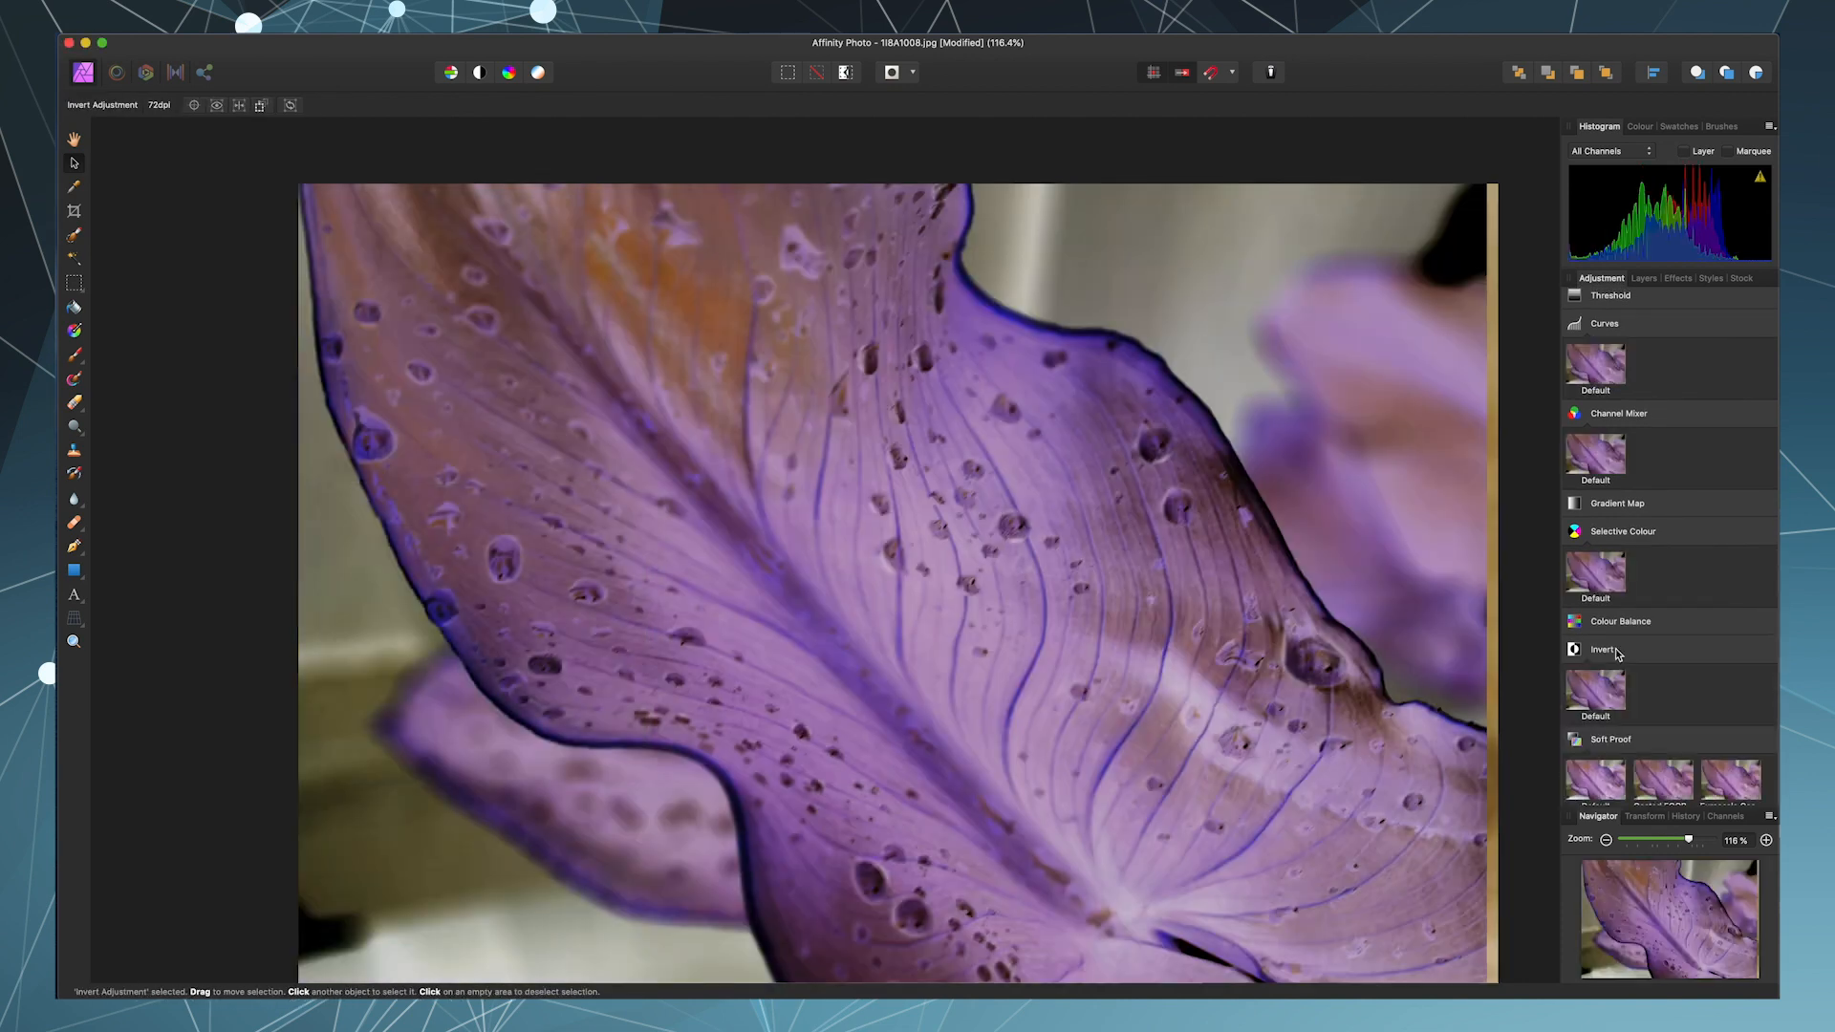
{"action": "left_click", "coordinate": [1616, 653]}
{"action": "key", "text": "super+z"}
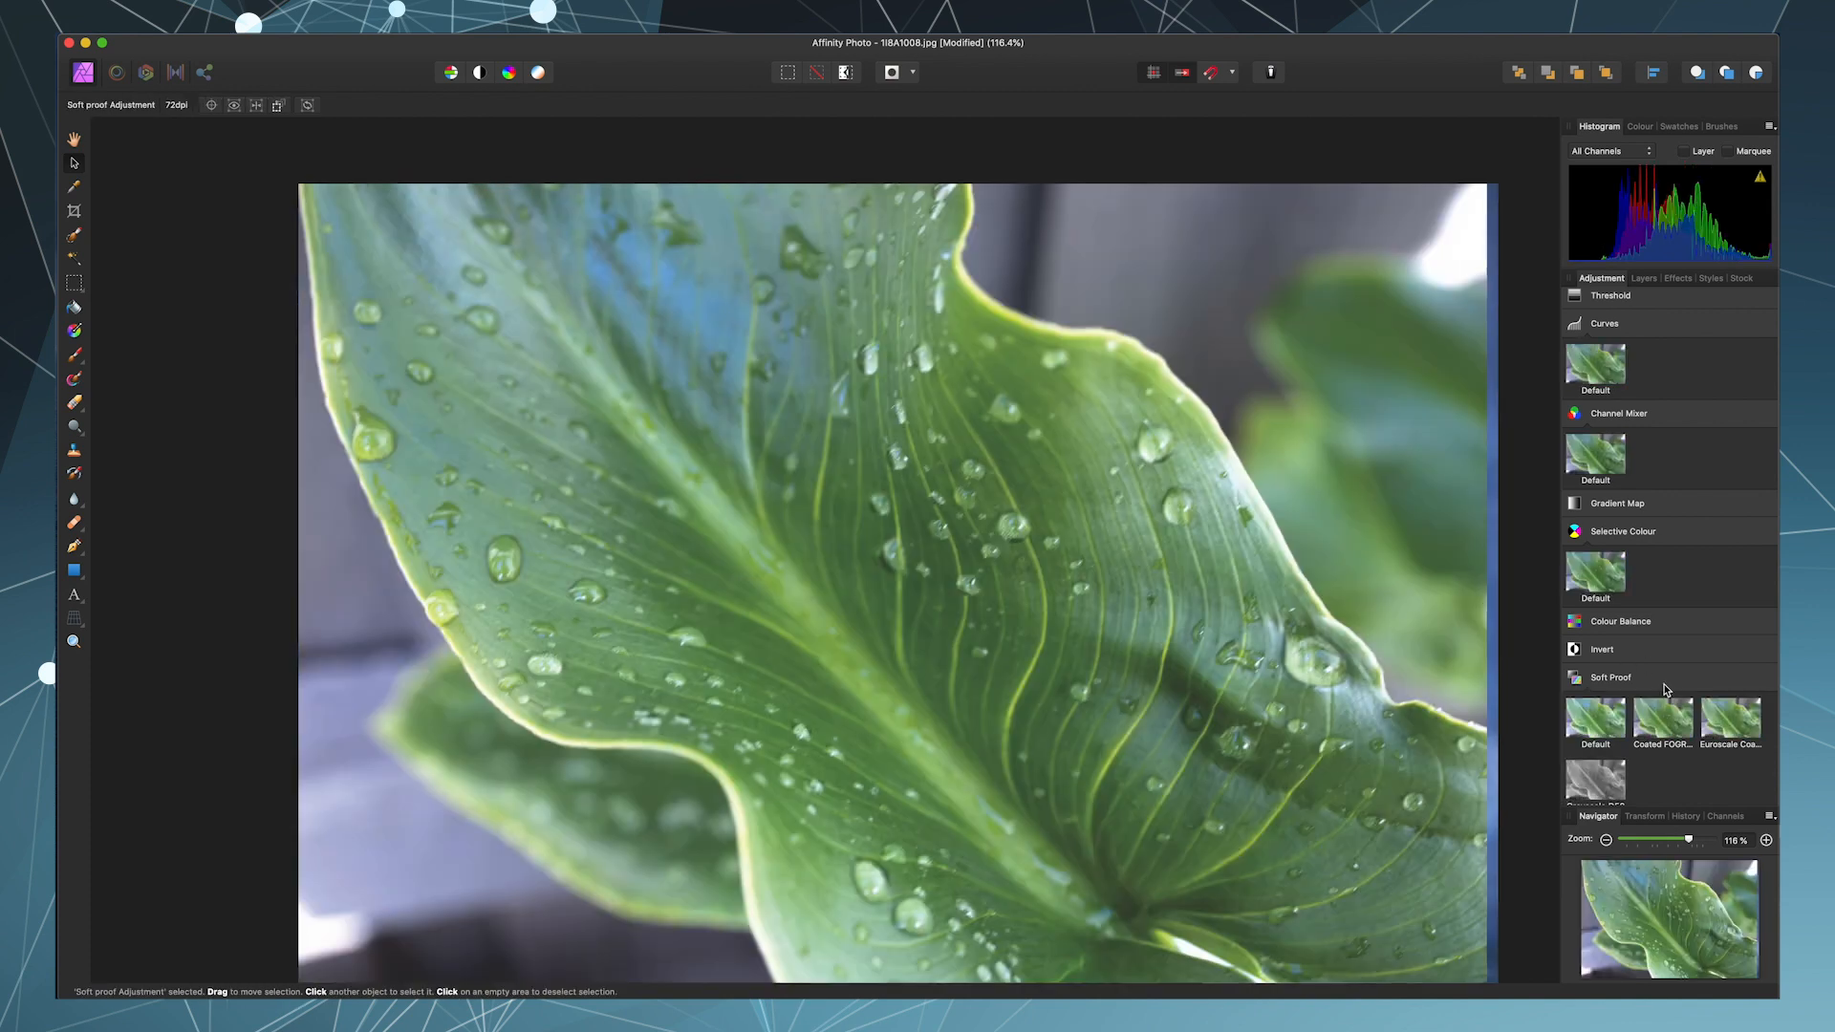
{"action": "scroll", "coordinate": [1663, 689], "scroll_direction": "down", "scroll_amount": 5}
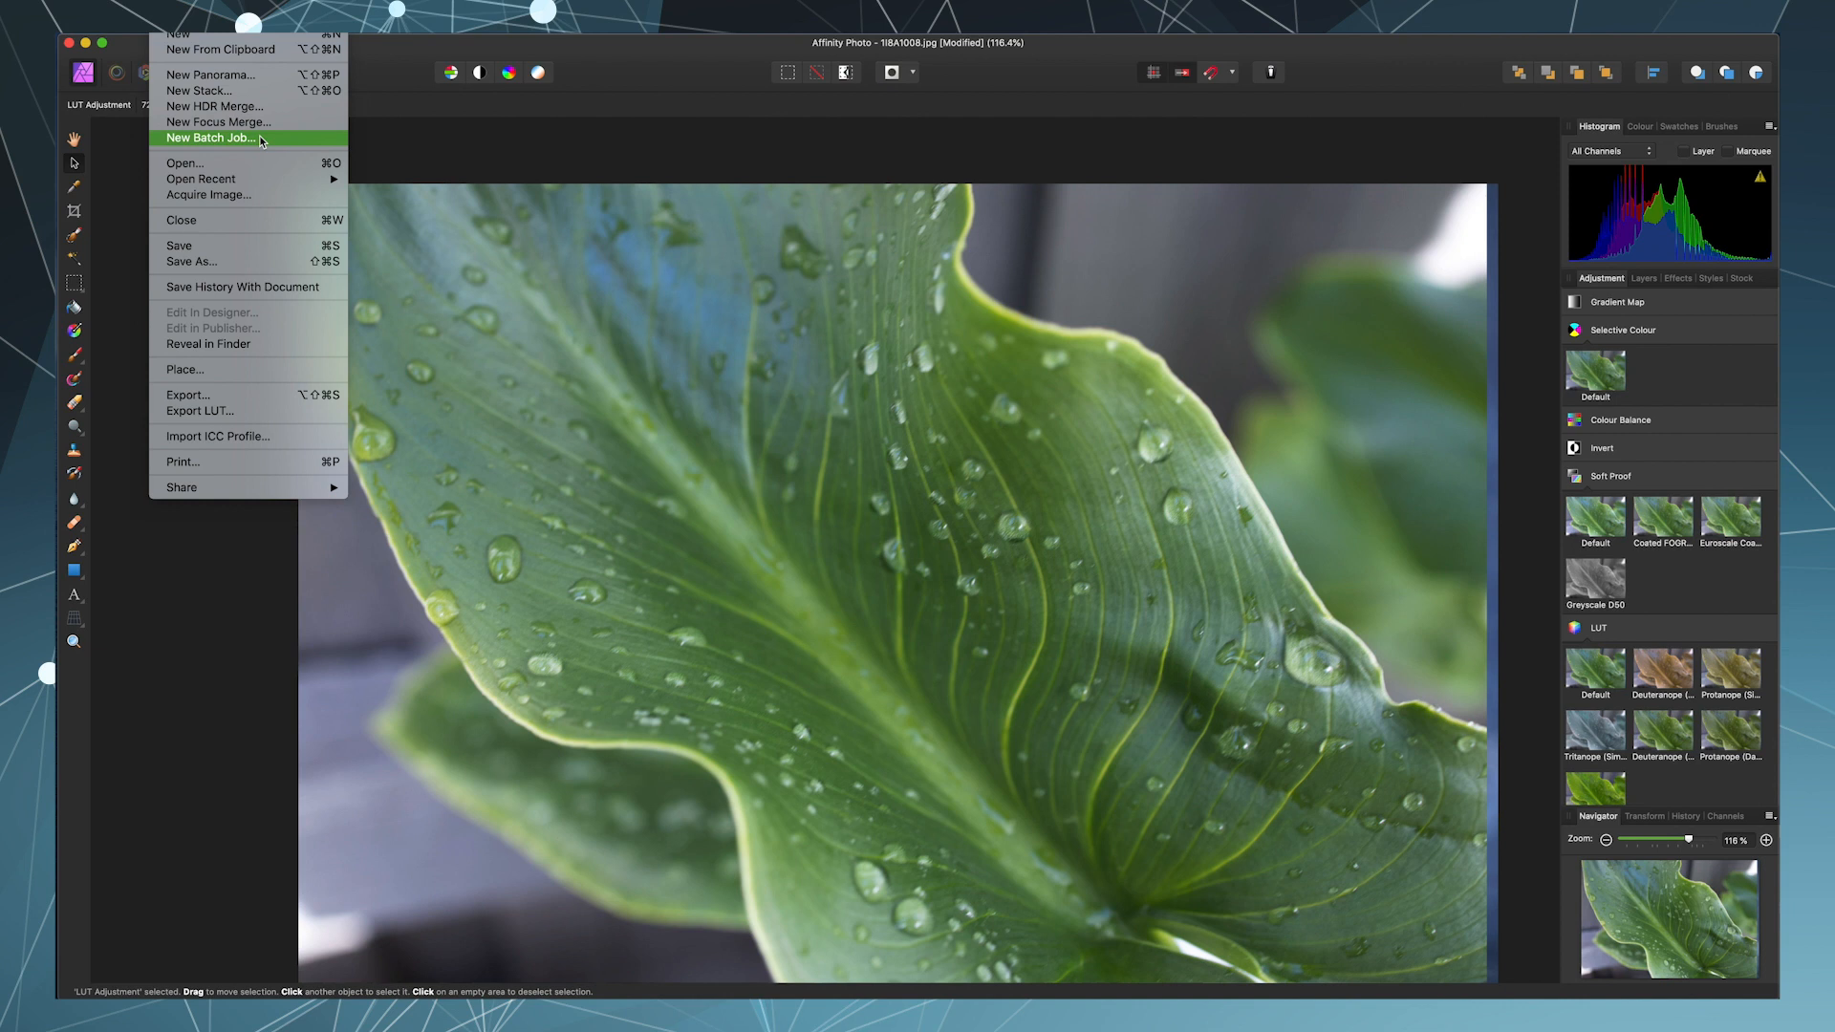
- Create a new batch job with every photo in the photo tests folder as sources
{"action": "left_click", "coordinate": [261, 139]}
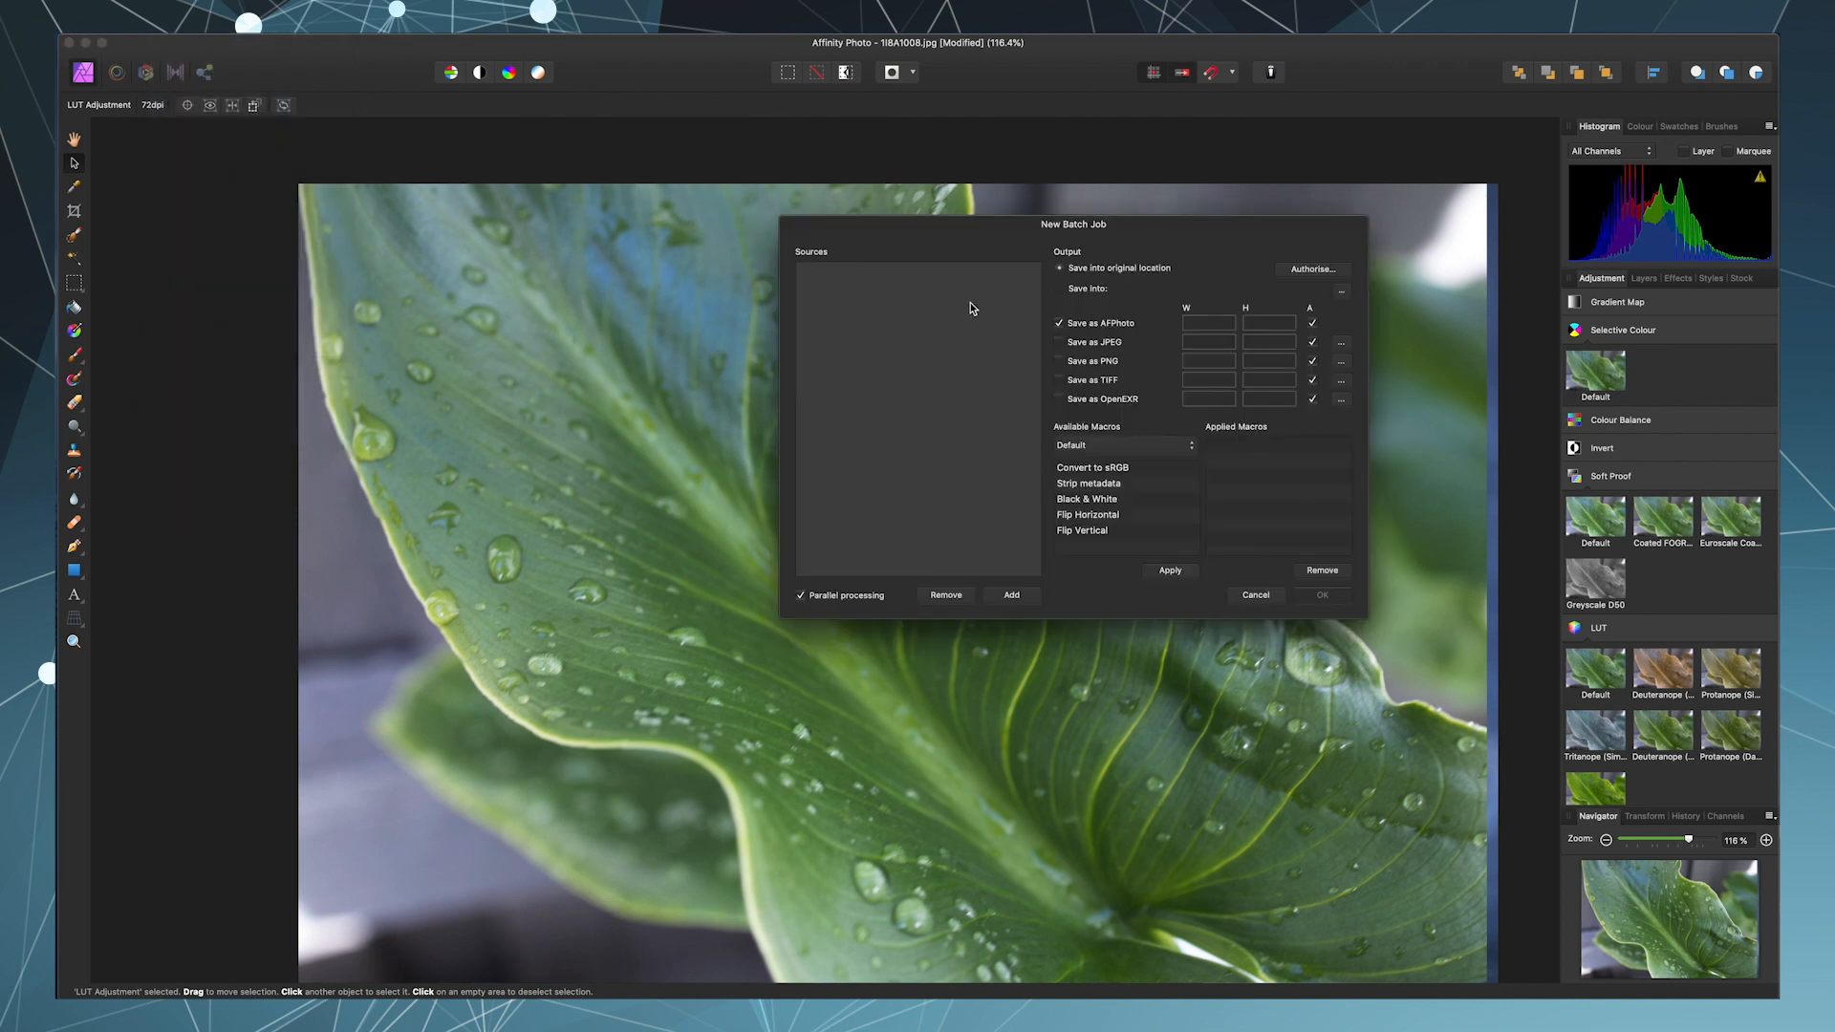
{"action": "left_click", "coordinate": [1011, 594]}
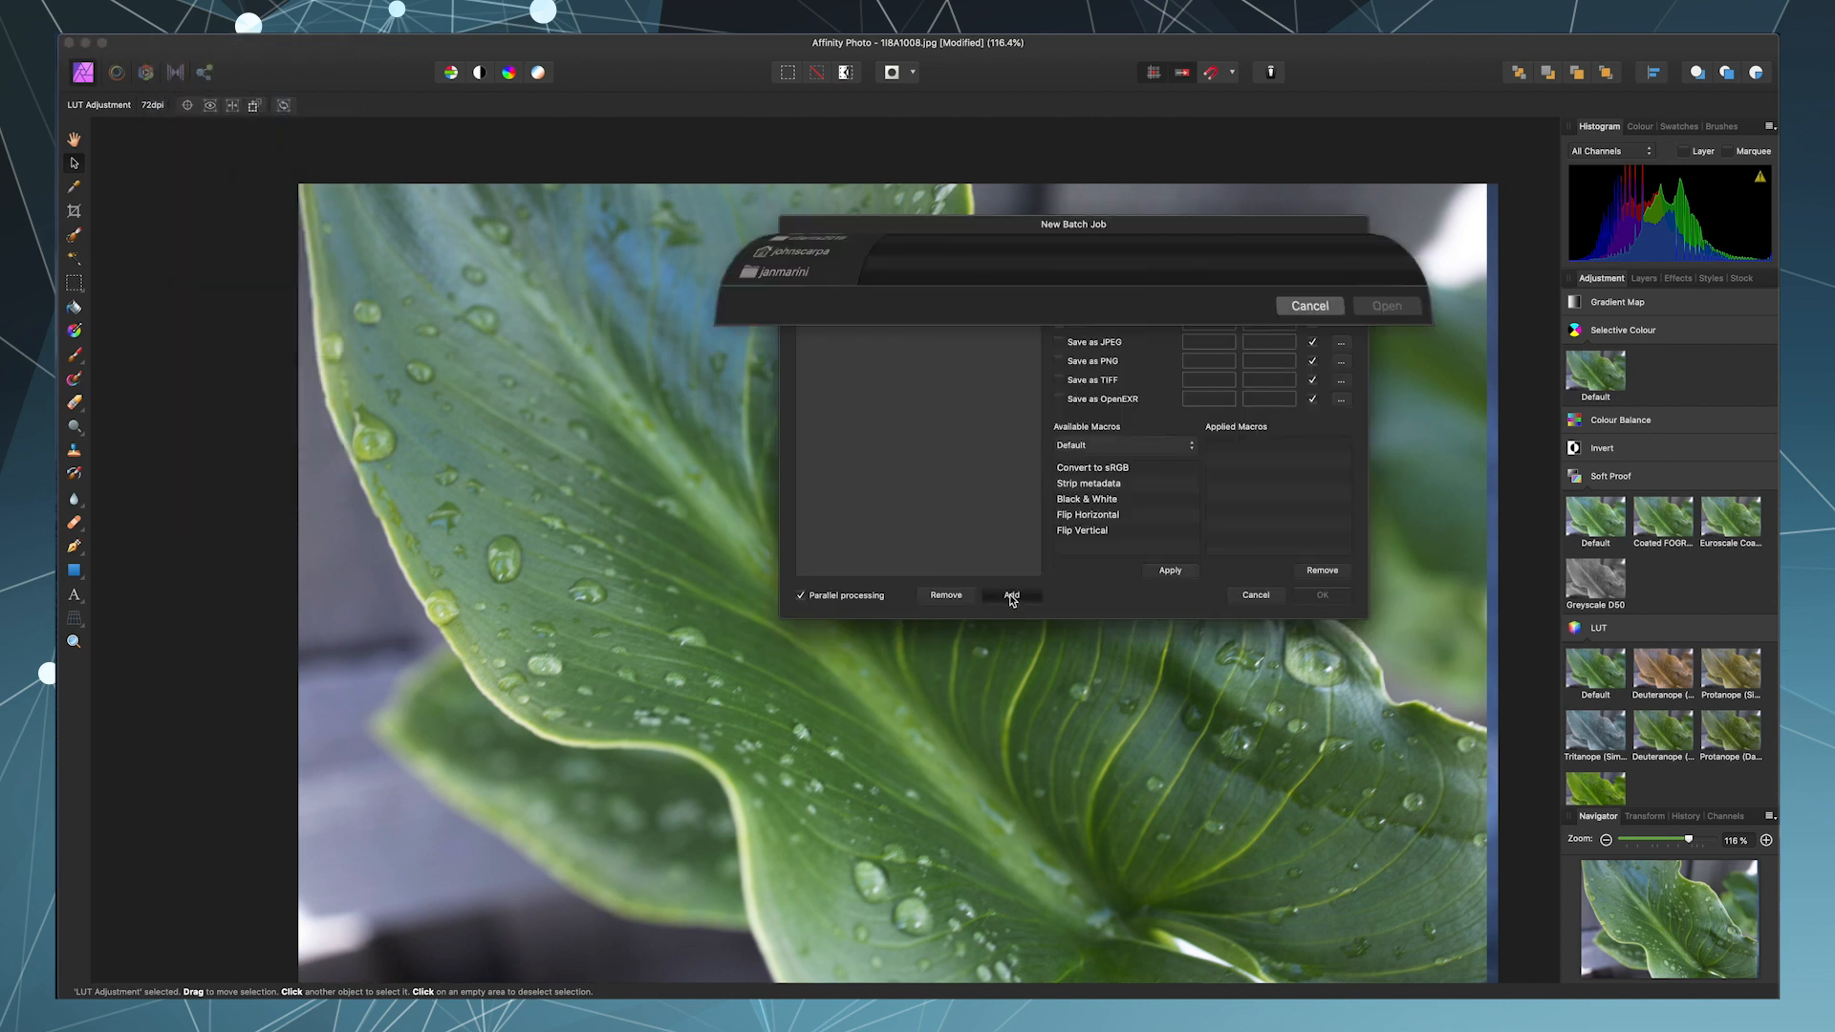
{"action": "left_click", "coordinate": [935, 296]}
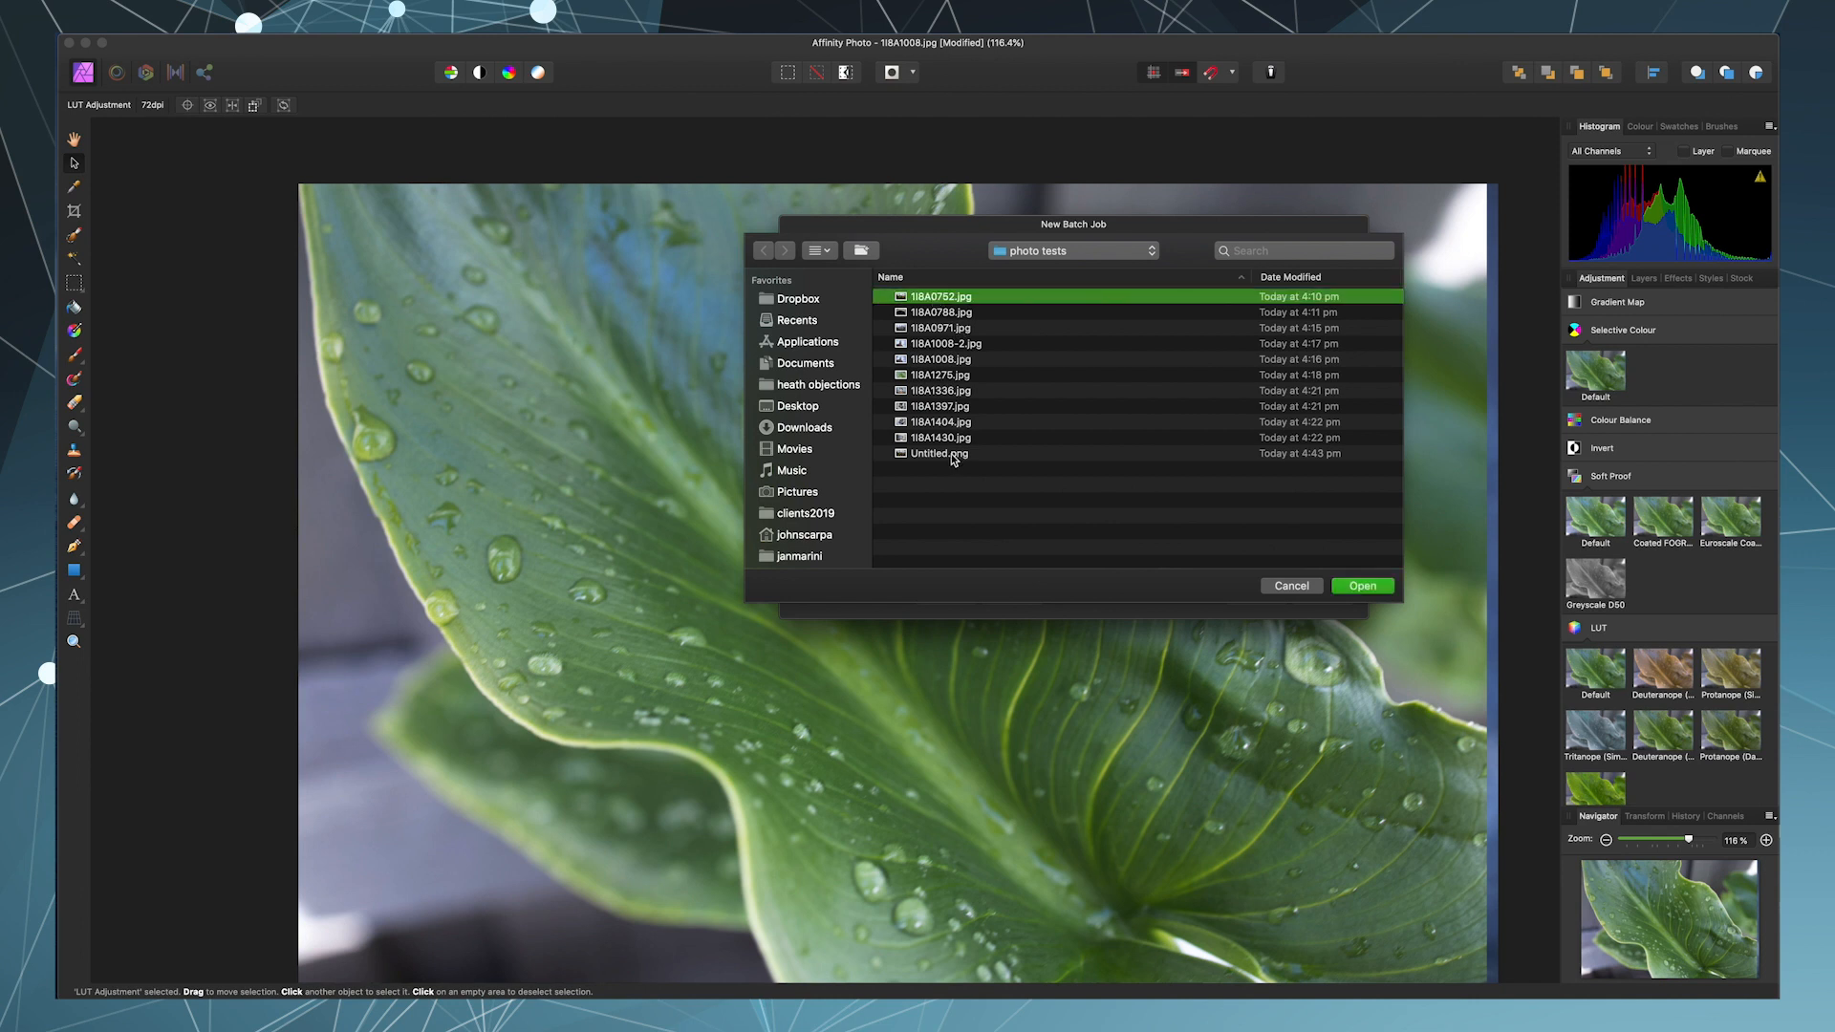
{"action": "left_click", "coordinate": [934, 453], "text": "shift"}
{"action": "left_click", "coordinate": [1362, 585]}
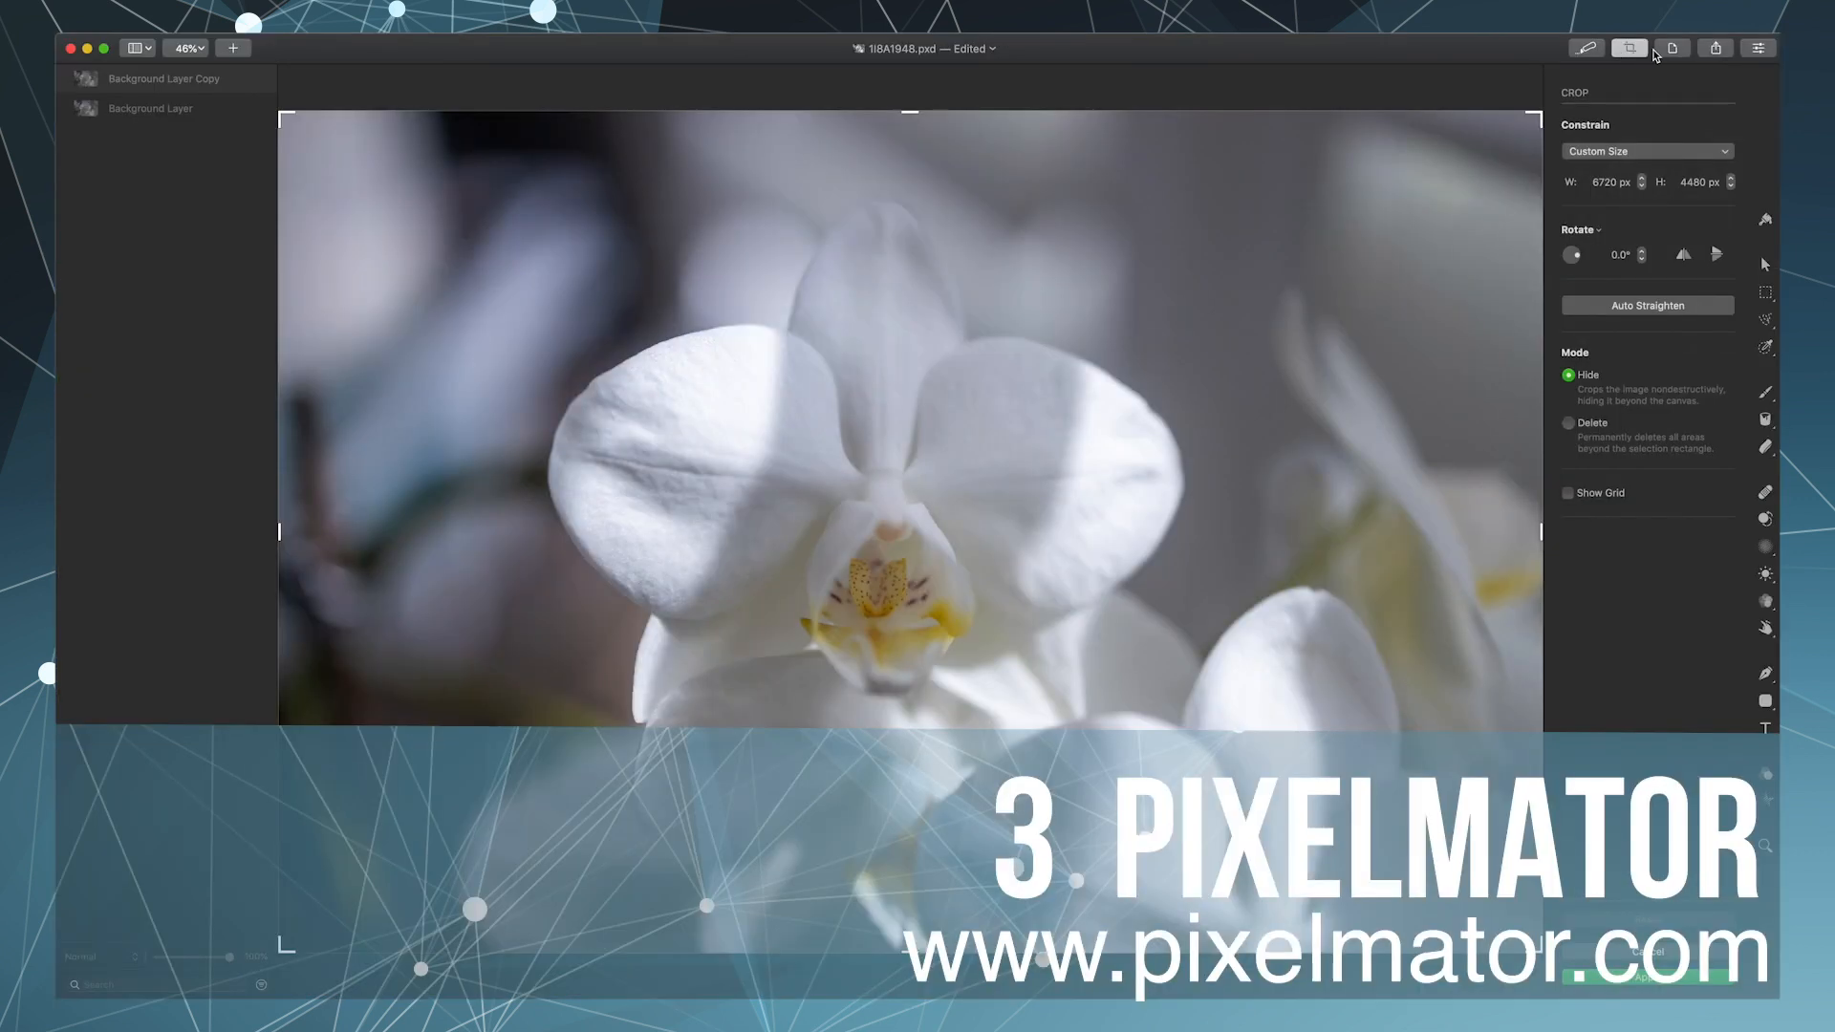
- Cycle through Pixelmator's Zoom, Style, Arrange and Selection tools on the orchid photo
{"action": "left_click", "coordinate": [1663, 51]}
{"action": "left_click", "coordinate": [1628, 546]}
{"action": "key", "text": "z"}
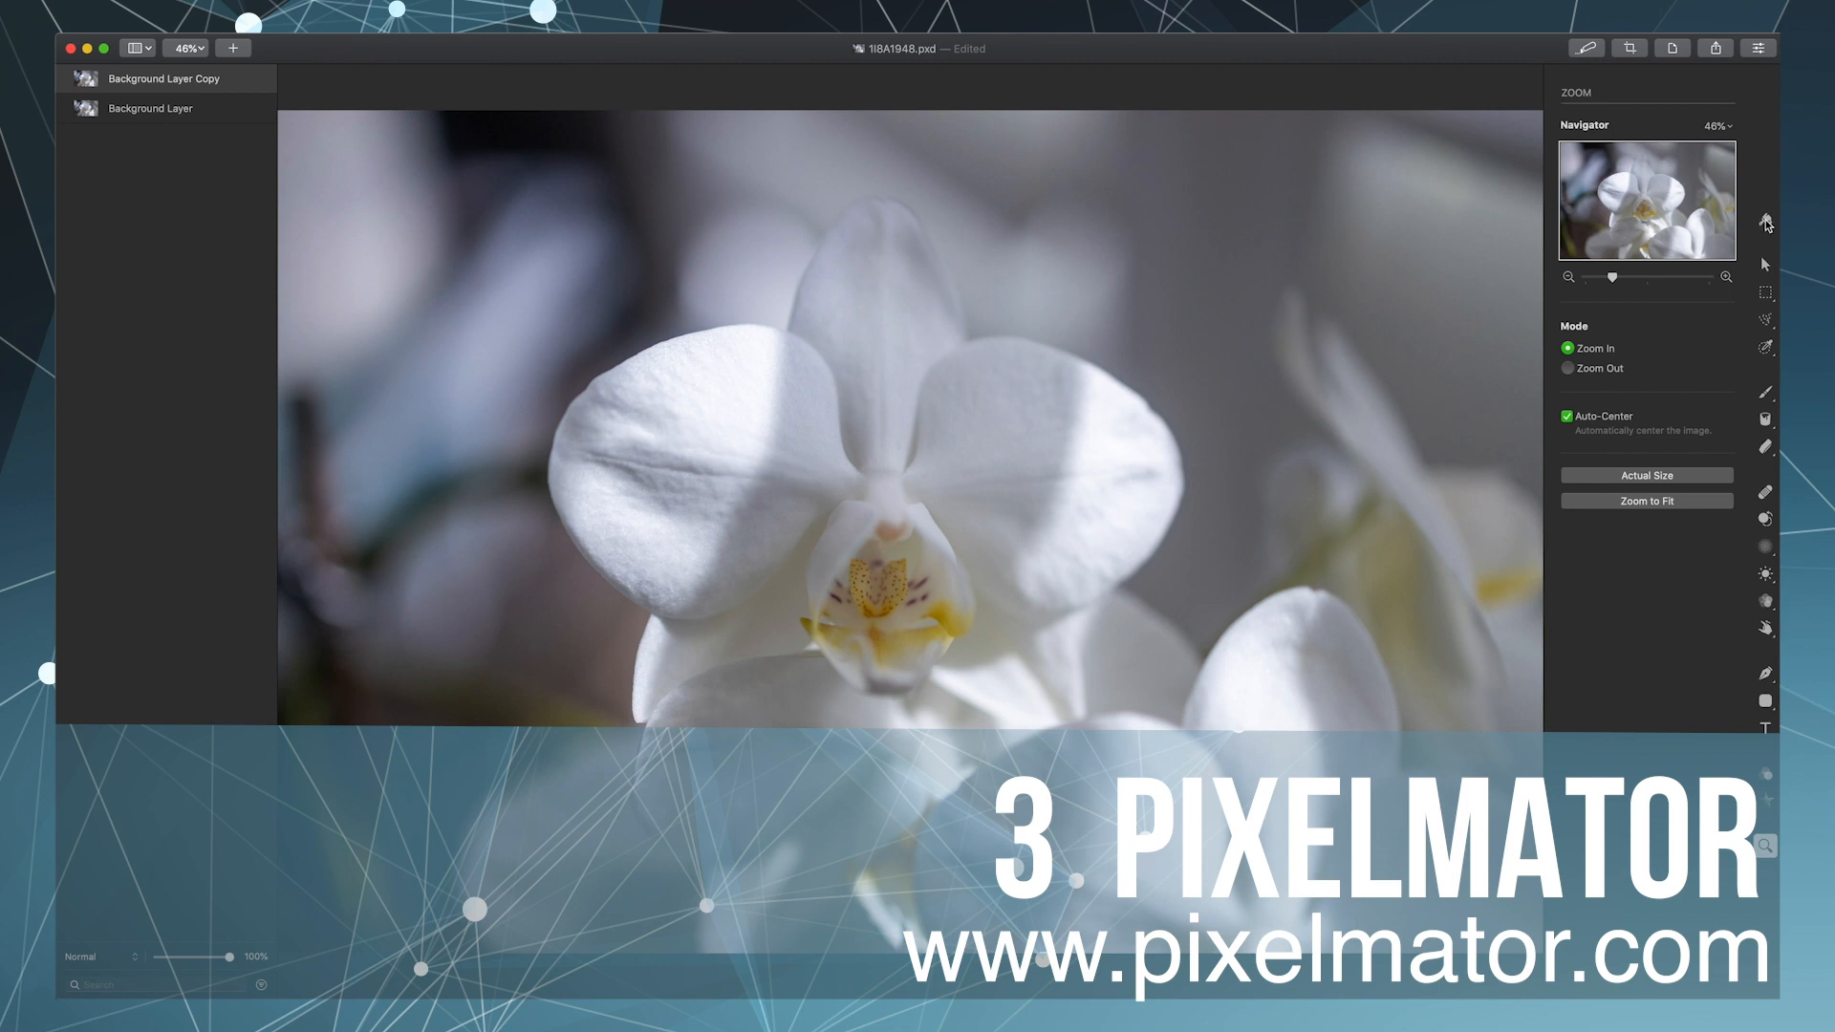
{"action": "left_click", "coordinate": [1767, 223]}
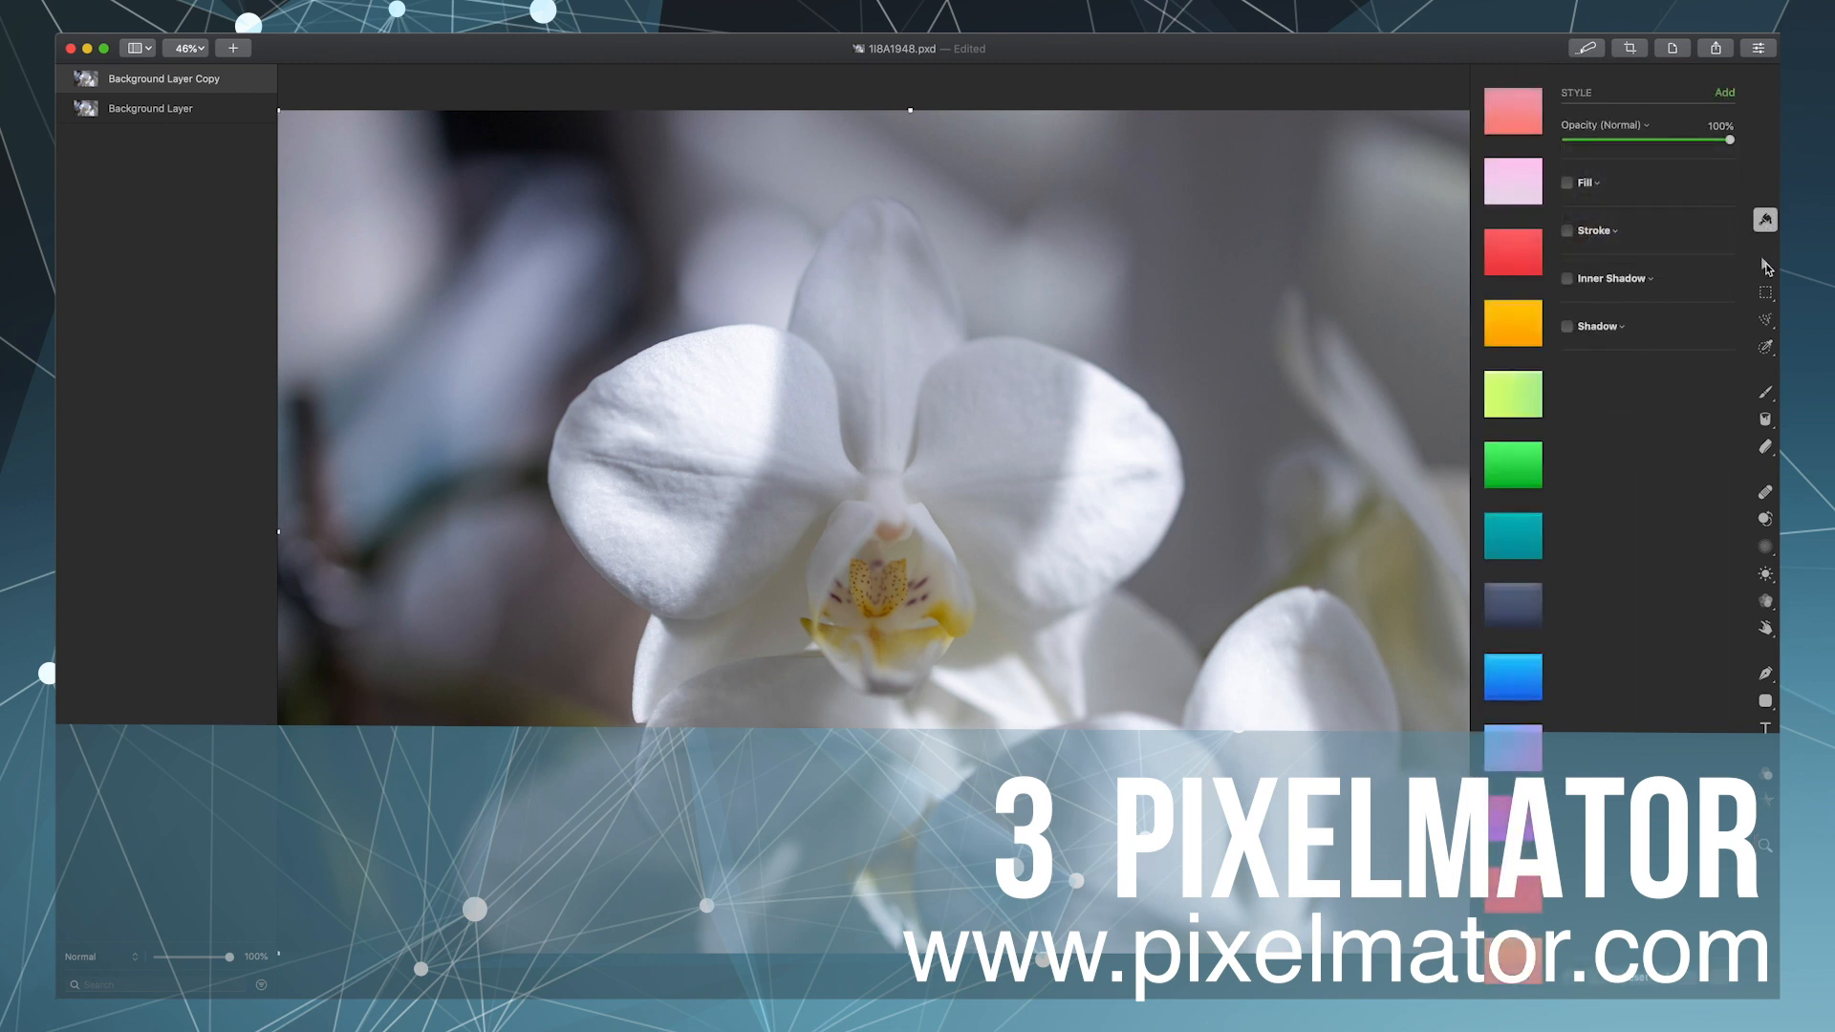
{"action": "left_click", "coordinate": [1766, 266]}
{"action": "left_click", "coordinate": [1766, 294]}
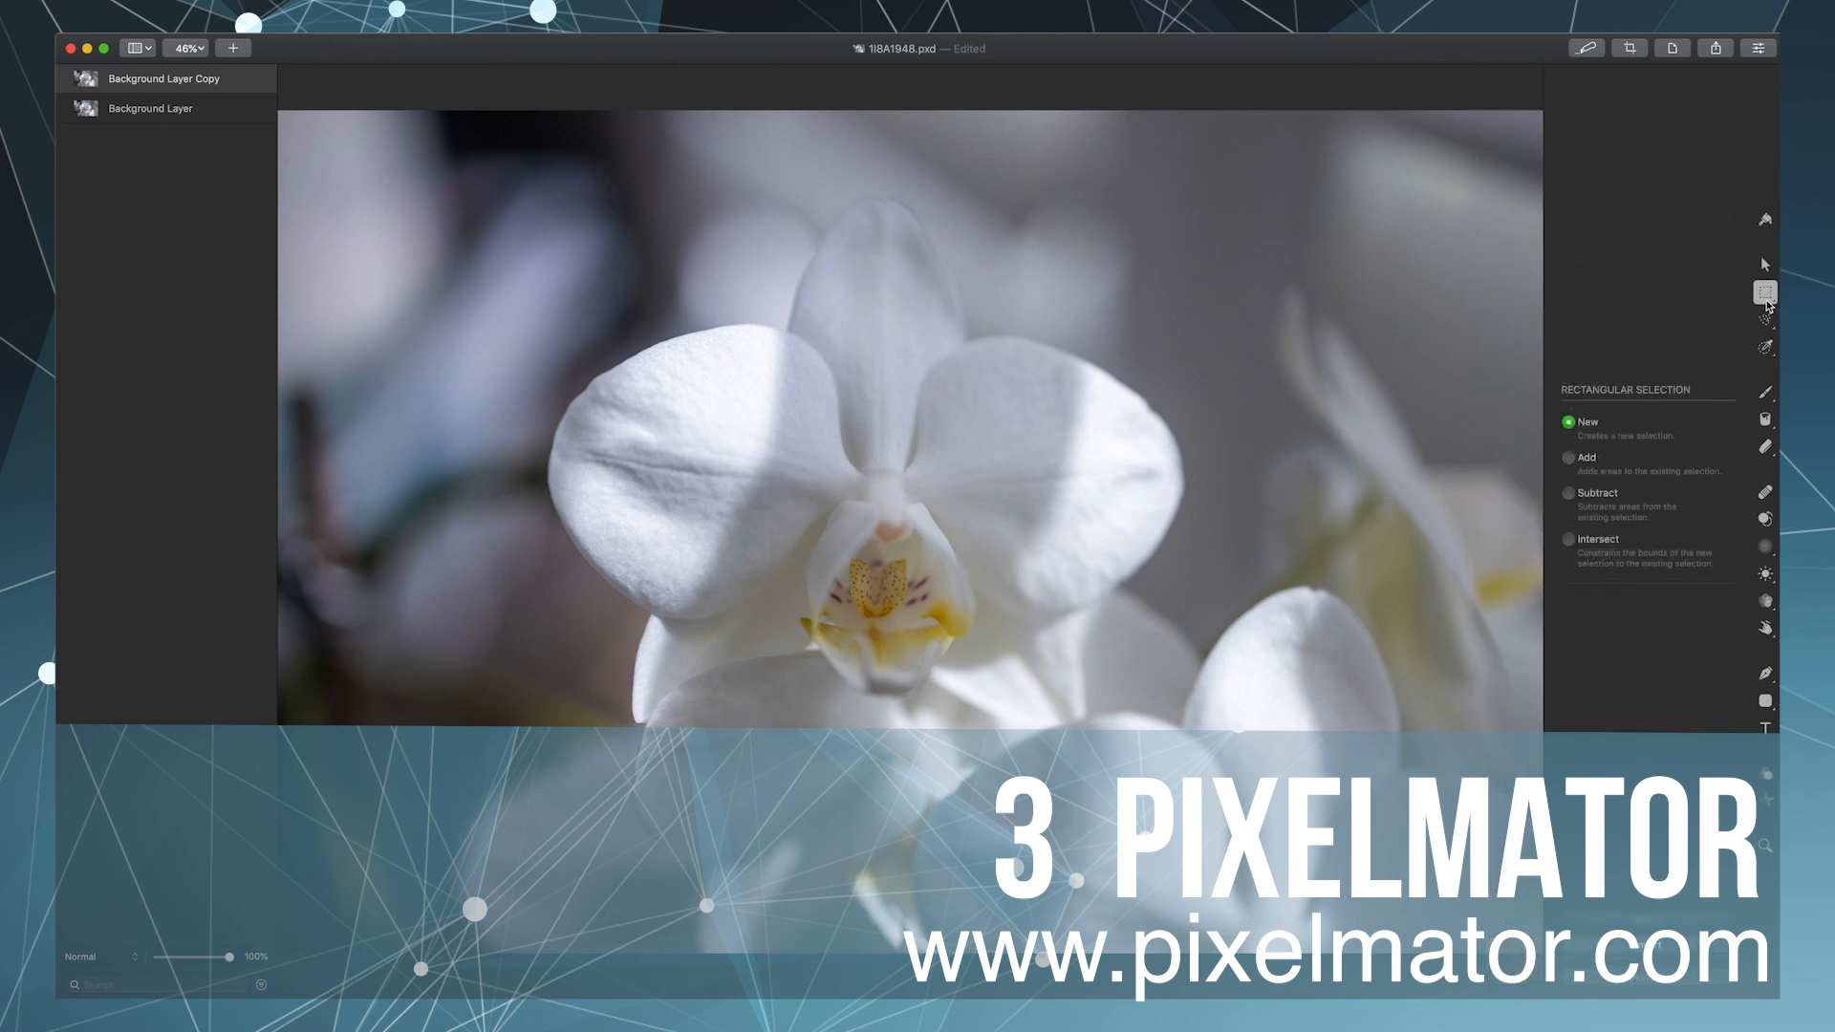
- Try the Paint, Color Fill, Erase and Repair tools, then switch to Color Adjustments
{"action": "left_click", "coordinate": [1768, 347]}
{"action": "left_click", "coordinate": [1764, 391]}
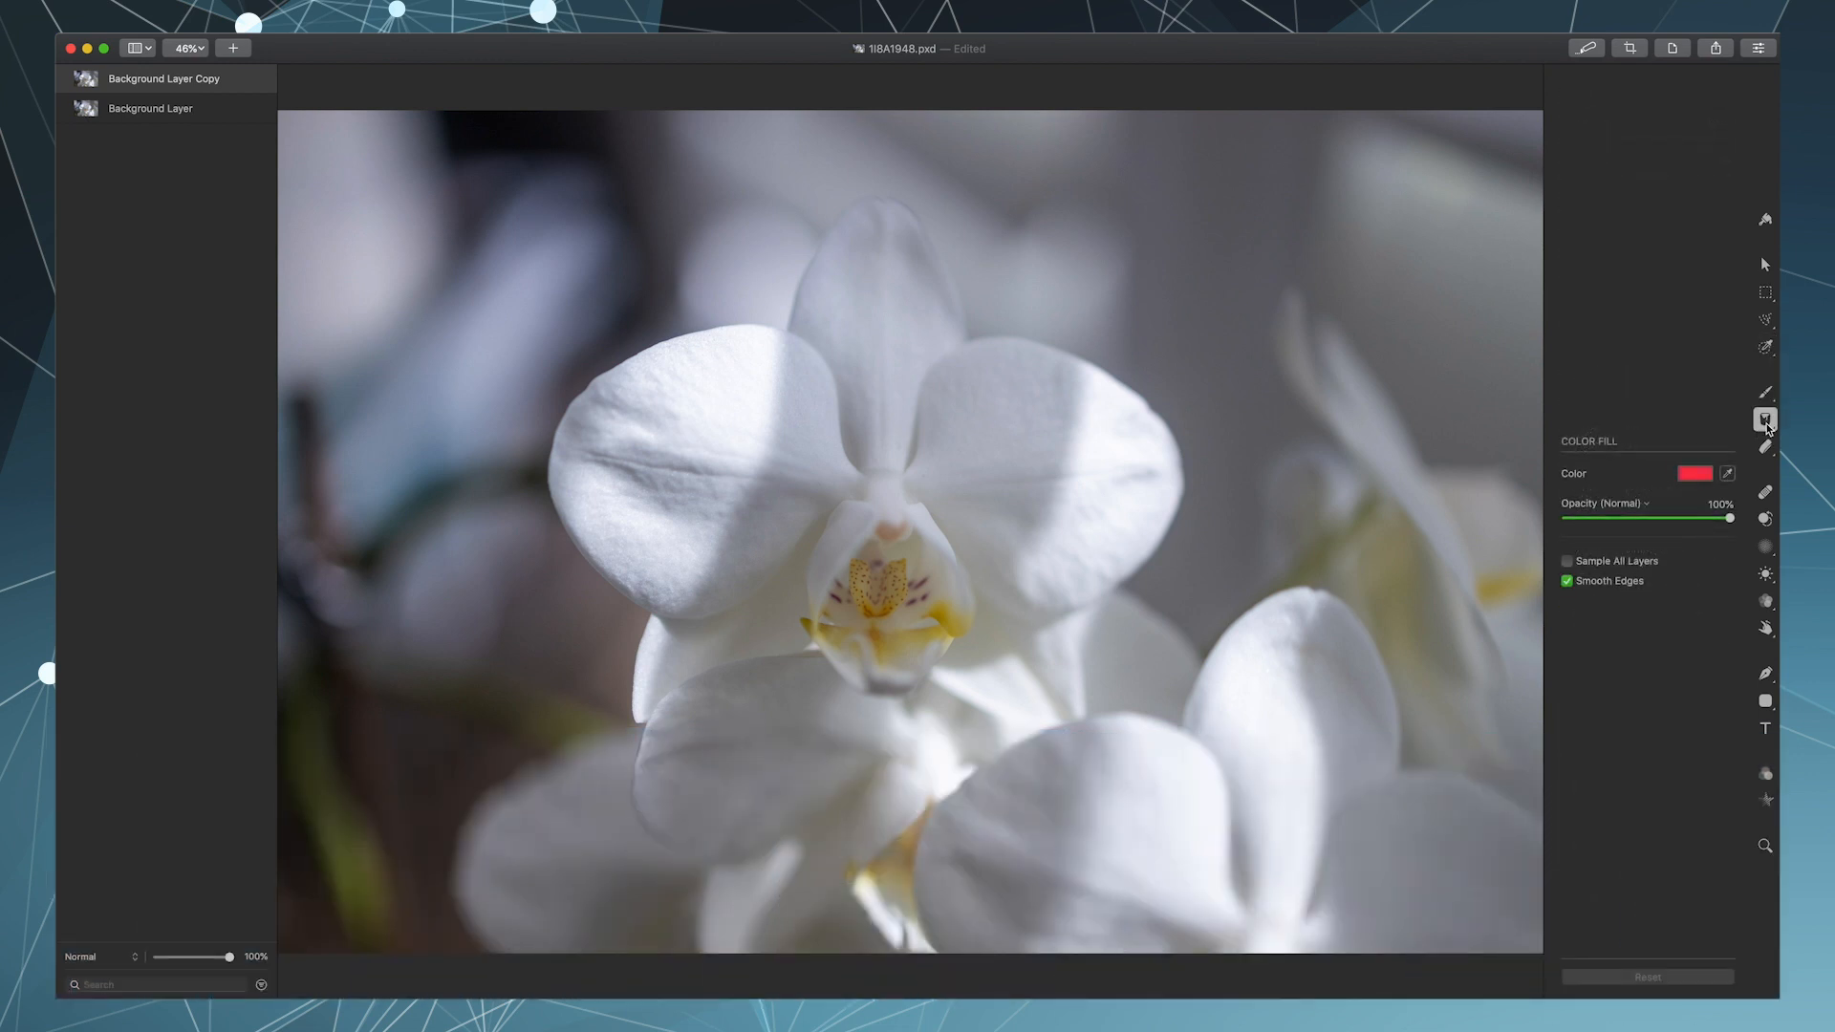
{"action": "left_click", "coordinate": [1765, 449]}
{"action": "left_click", "coordinate": [1764, 492]}
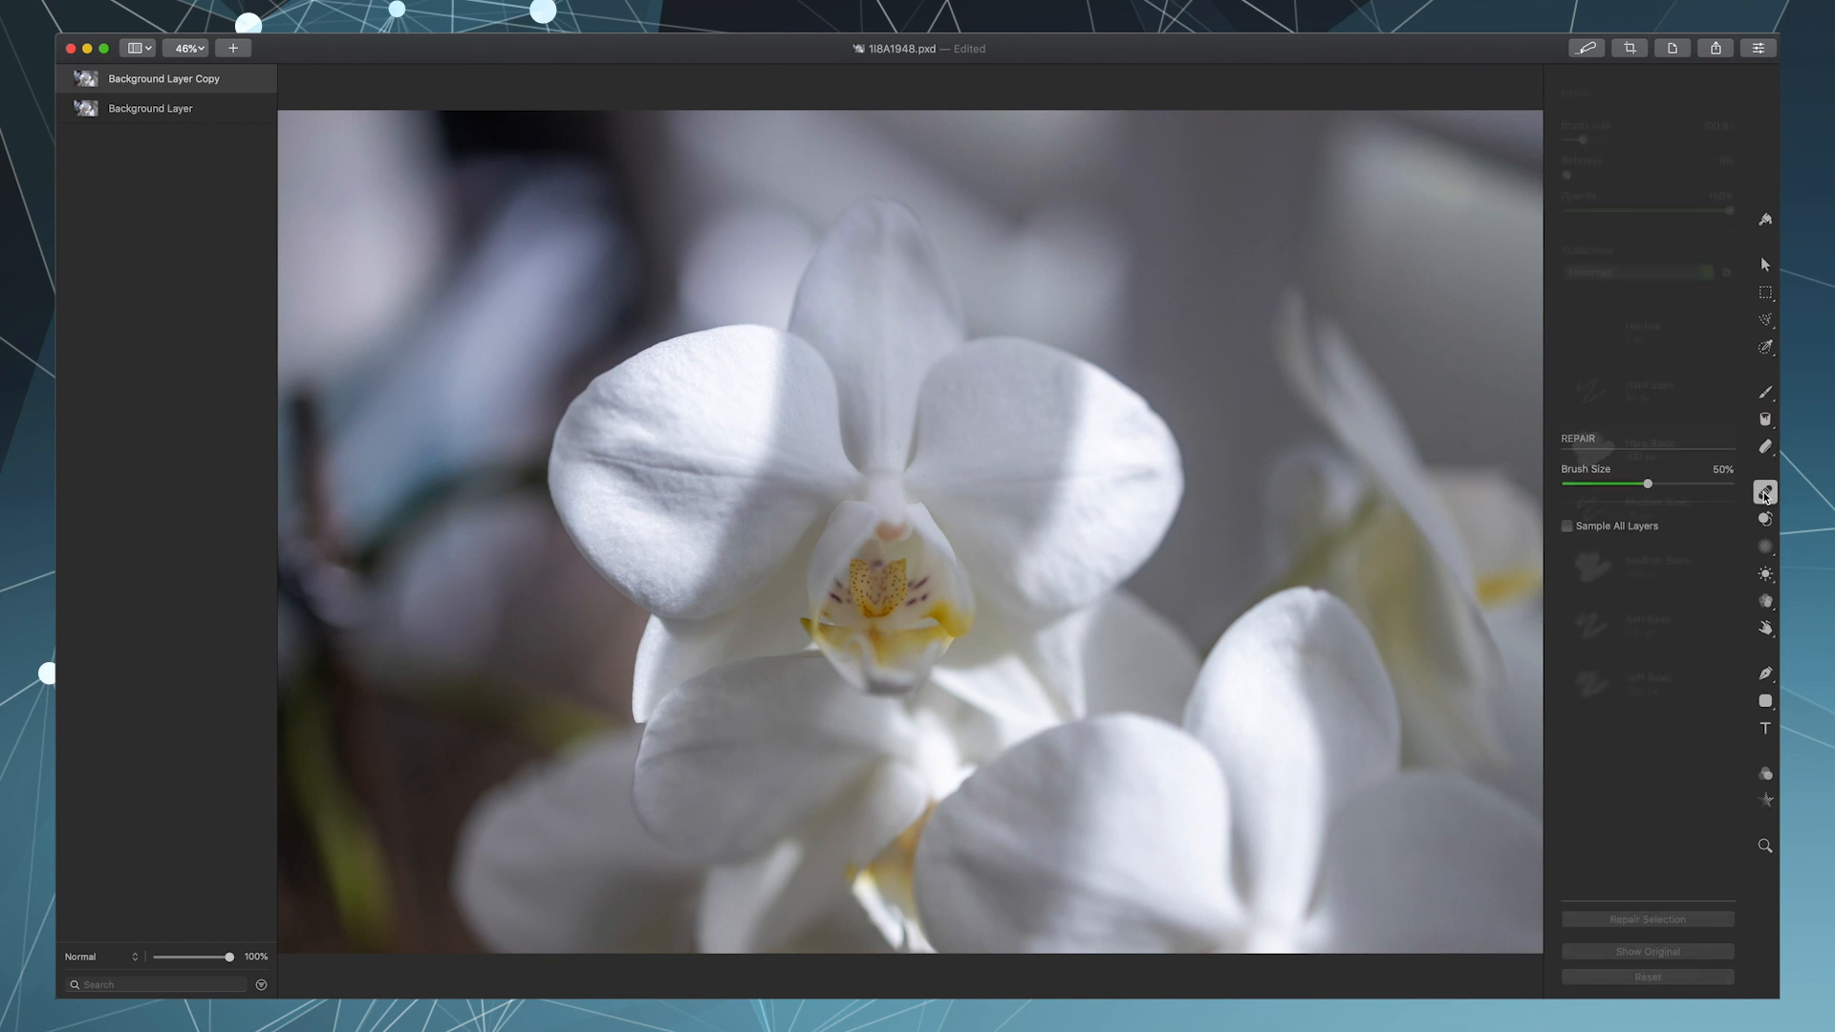
{"action": "key", "text": "a"}
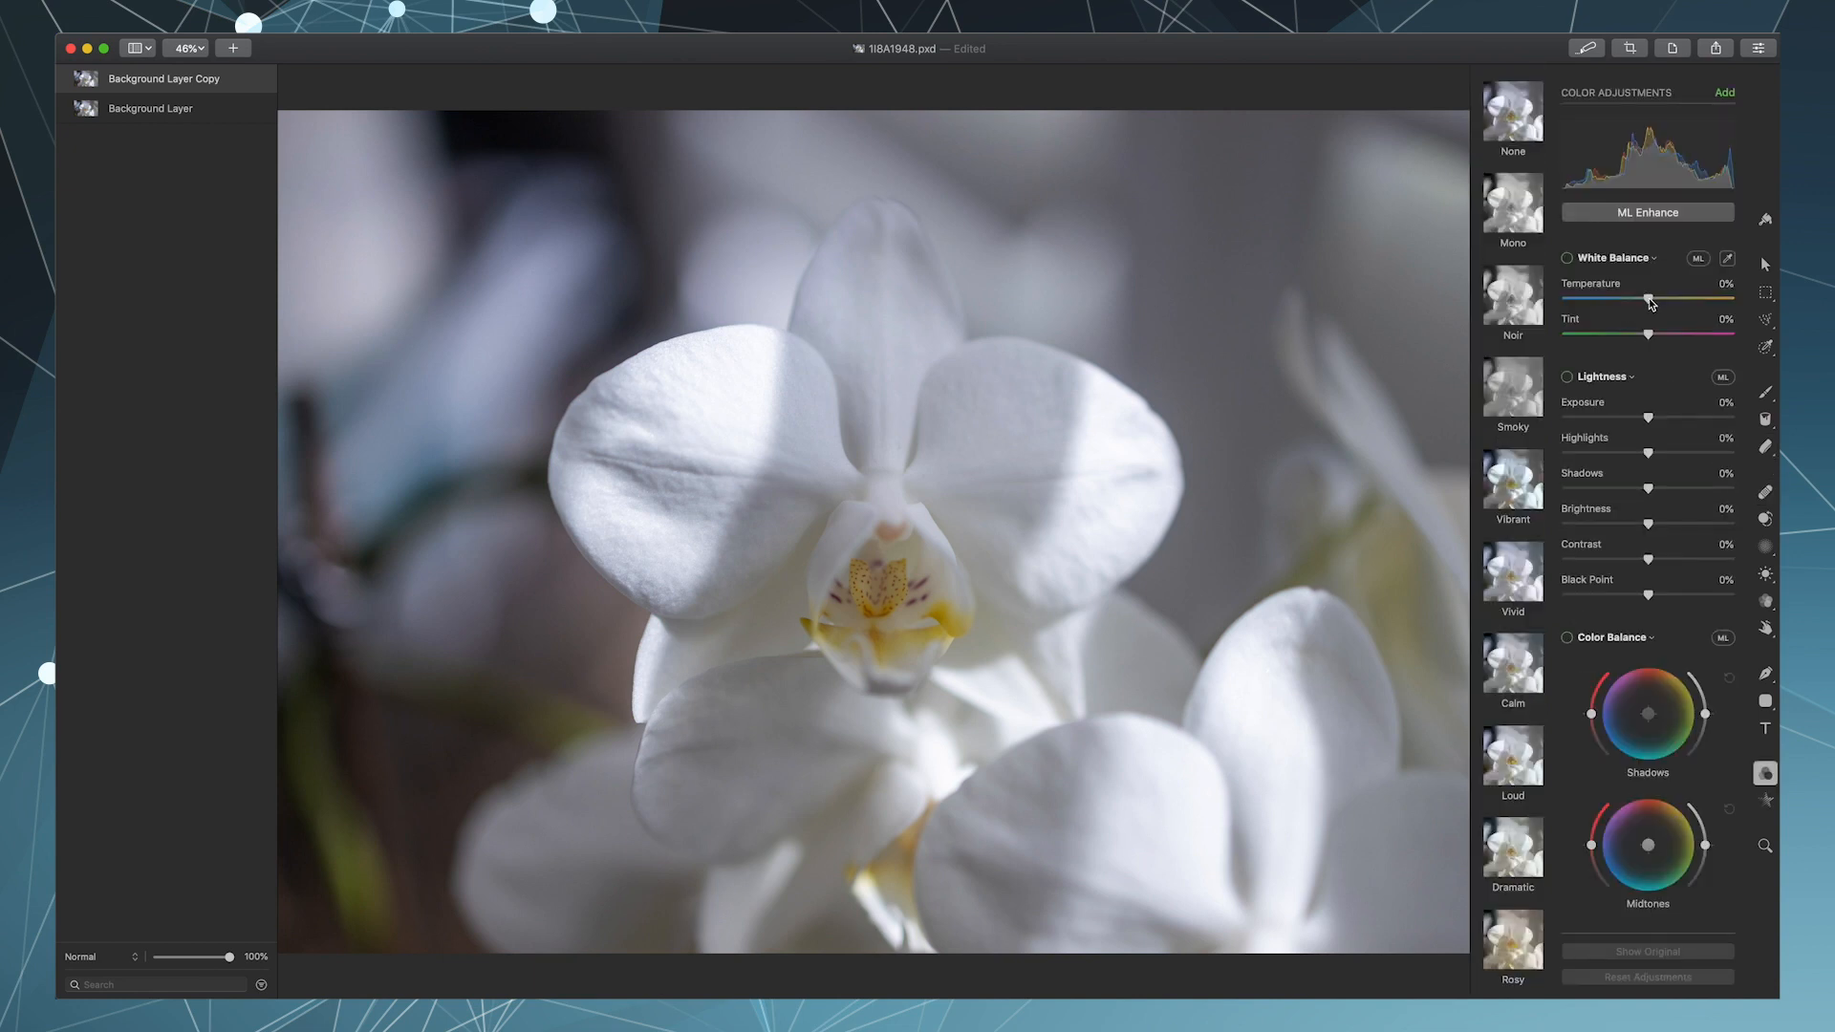
- Shift temperature and exposure, then try the Vibrant, Vivid and Calm colour presets
{"action": "left_click_drag", "start_coordinate": [1652, 298], "coordinate": [1664, 303]}
{"action": "mouse_move", "coordinate": [1647, 418]}
{"action": "left_mouse_down"}
{"action": "mouse_move", "coordinate": [1645, 457]}
{"action": "mouse_move", "coordinate": [1619, 456]}
{"action": "left_mouse_up"}
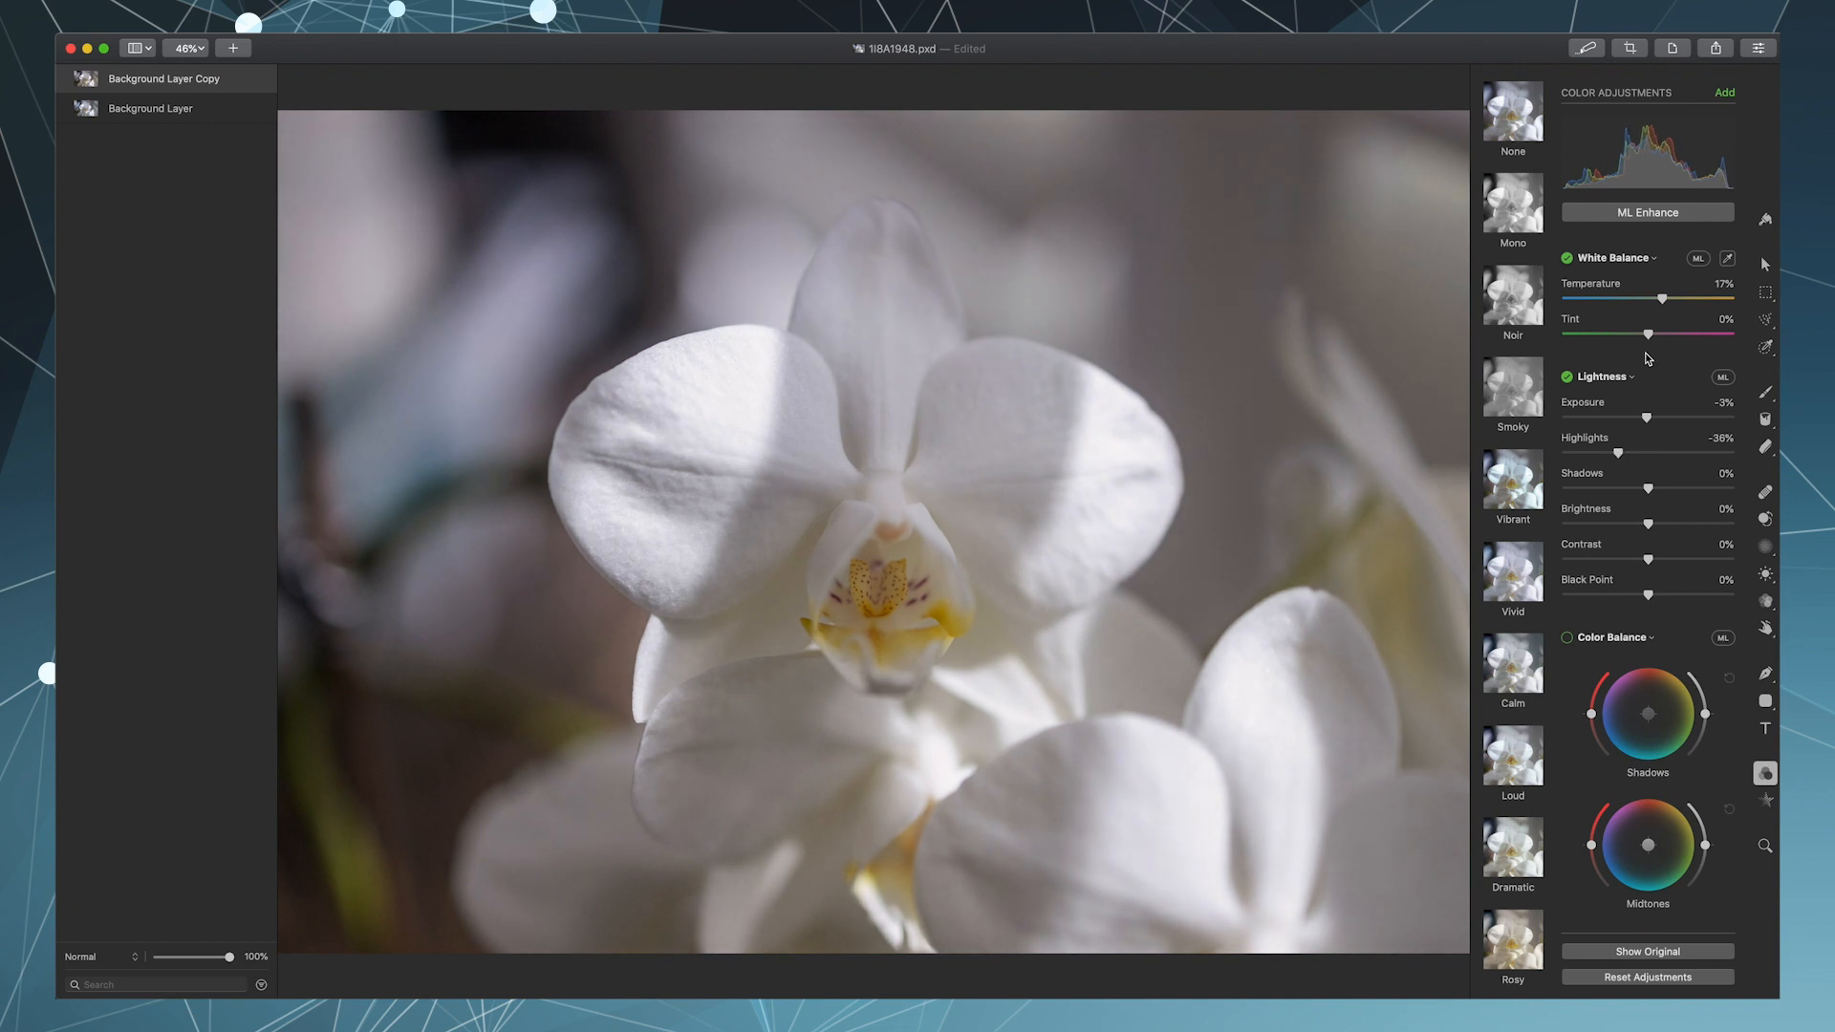
{"action": "left_click", "coordinate": [1512, 481]}
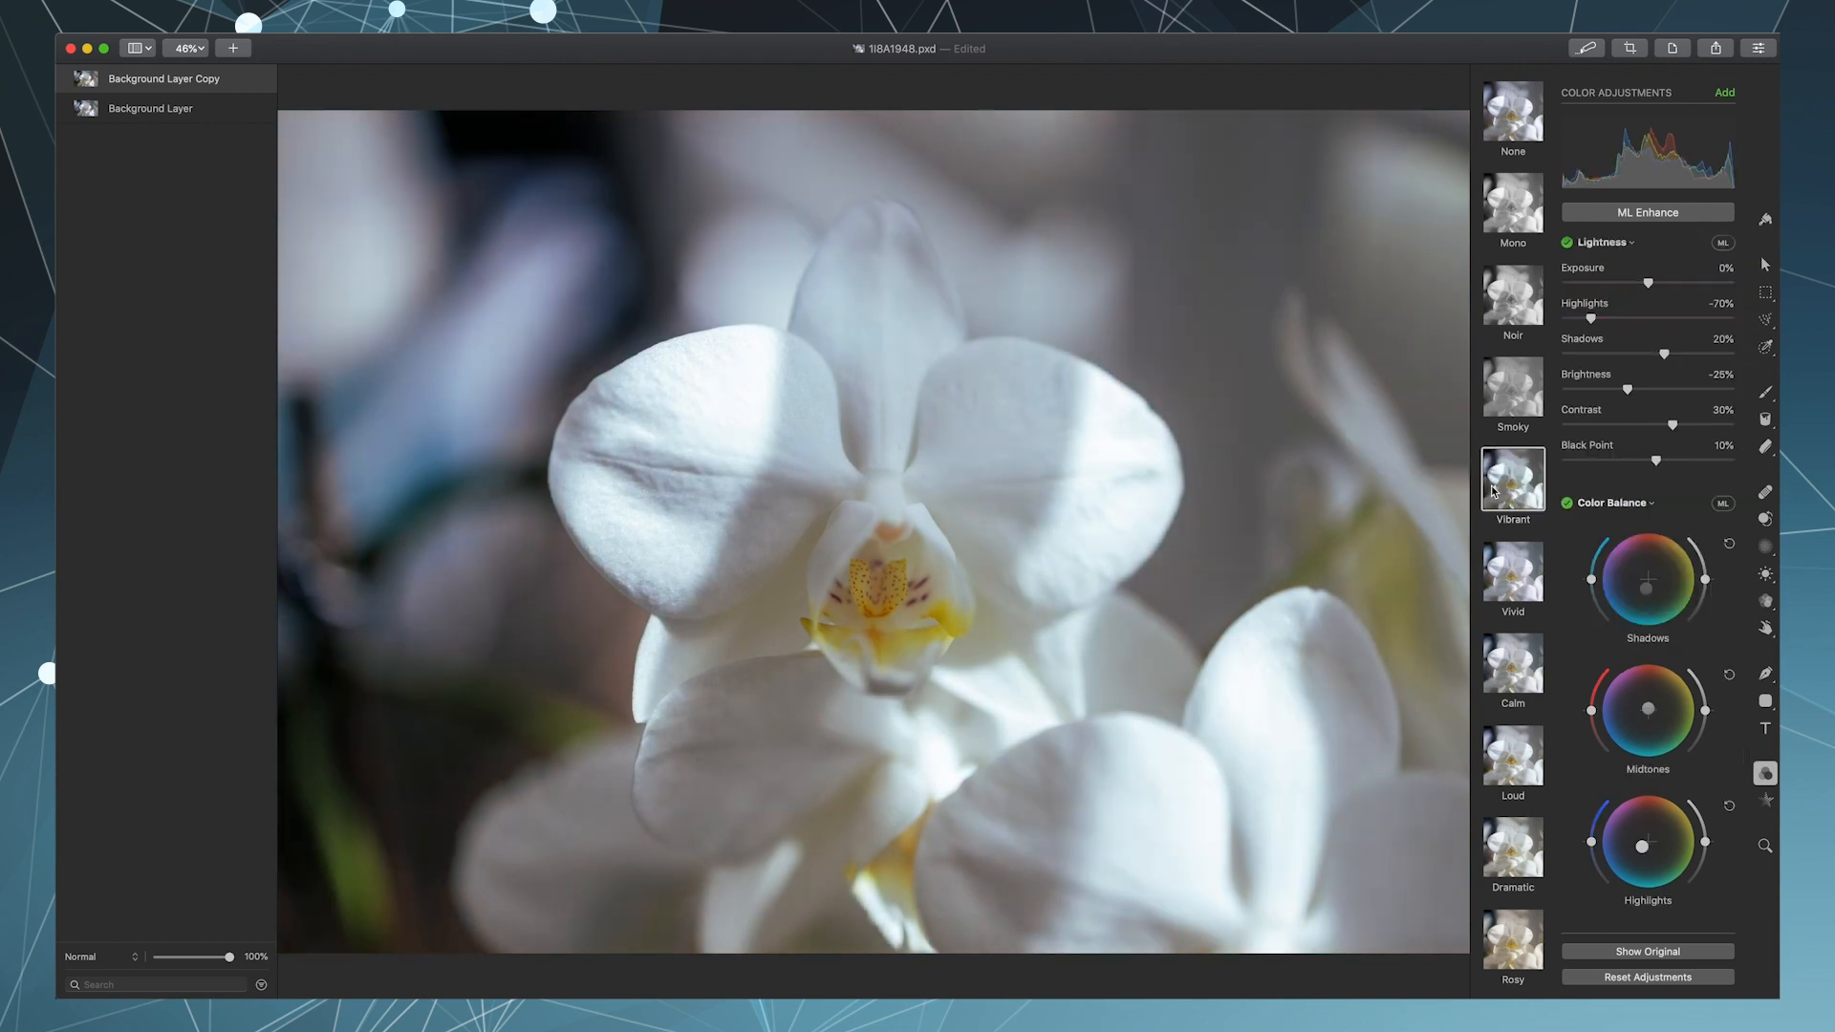
{"action": "left_click", "coordinate": [1513, 575]}
{"action": "left_click", "coordinate": [1532, 691]}
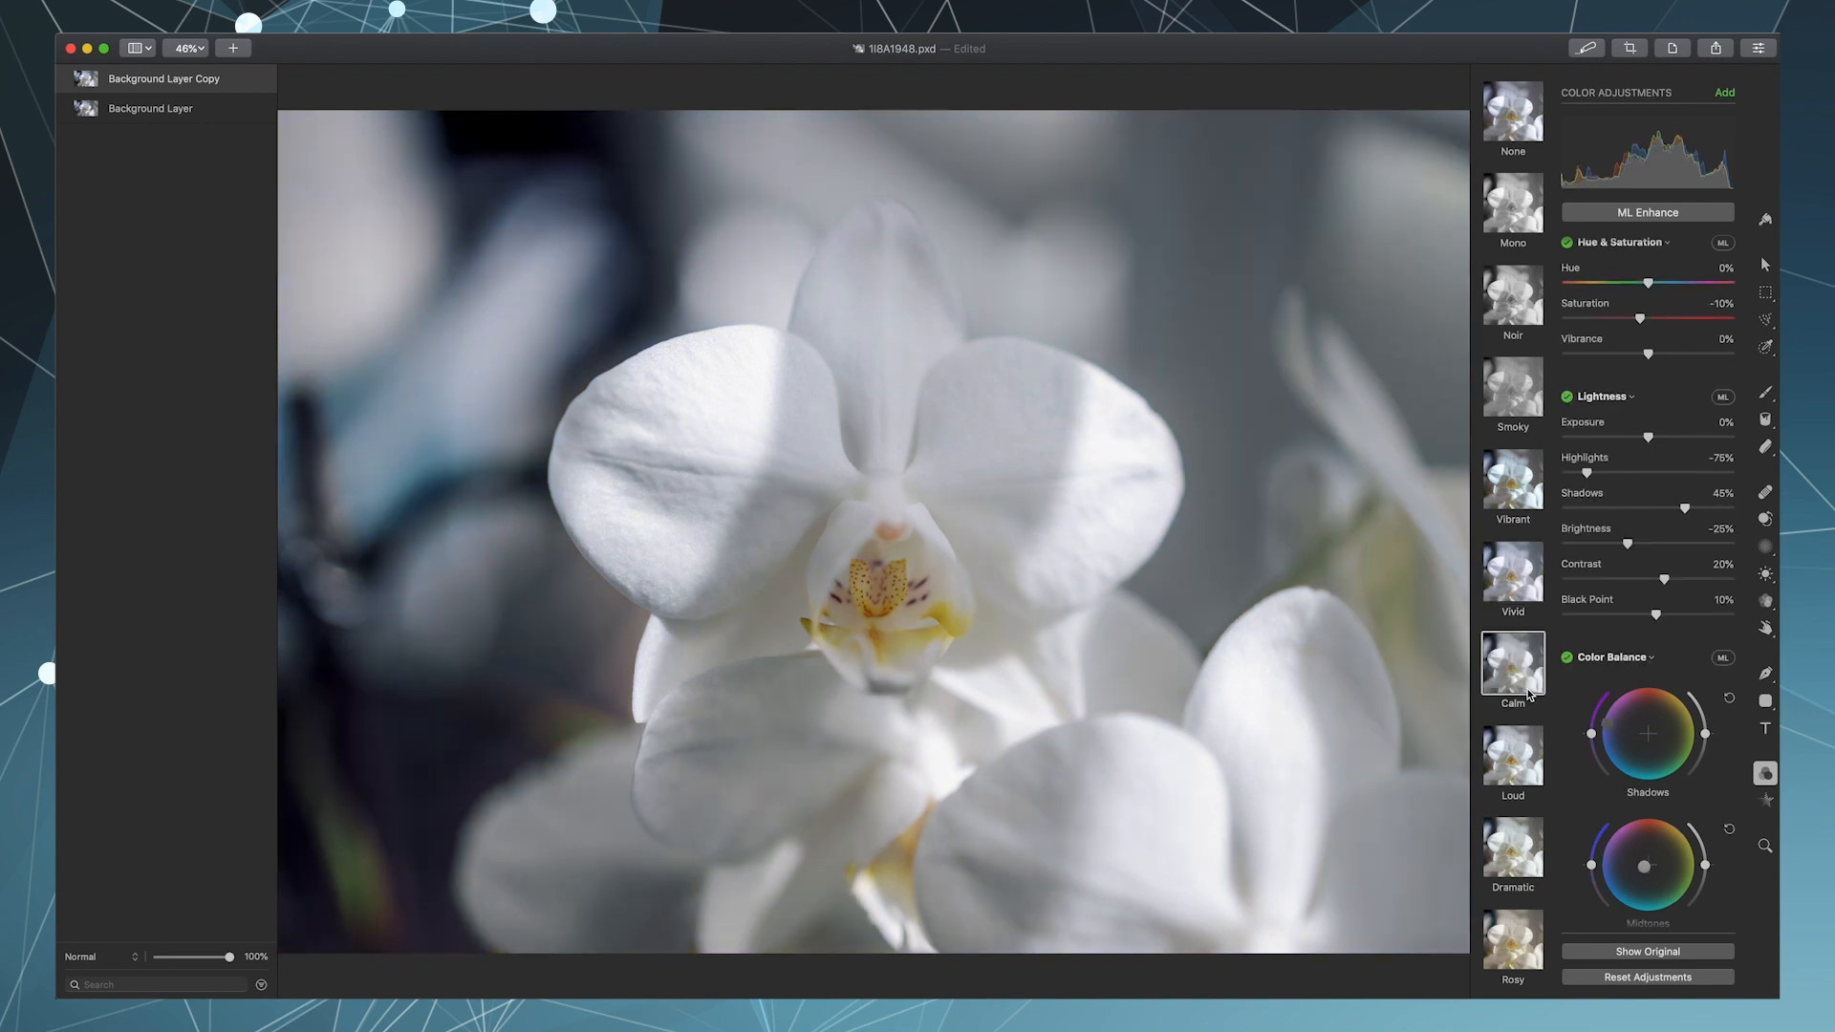
- Try Loud and Dramatic presets, reset to None, and brighten the orchid photo's exposure
{"action": "left_click", "coordinate": [1518, 775]}
{"action": "left_click", "coordinate": [1515, 839]}
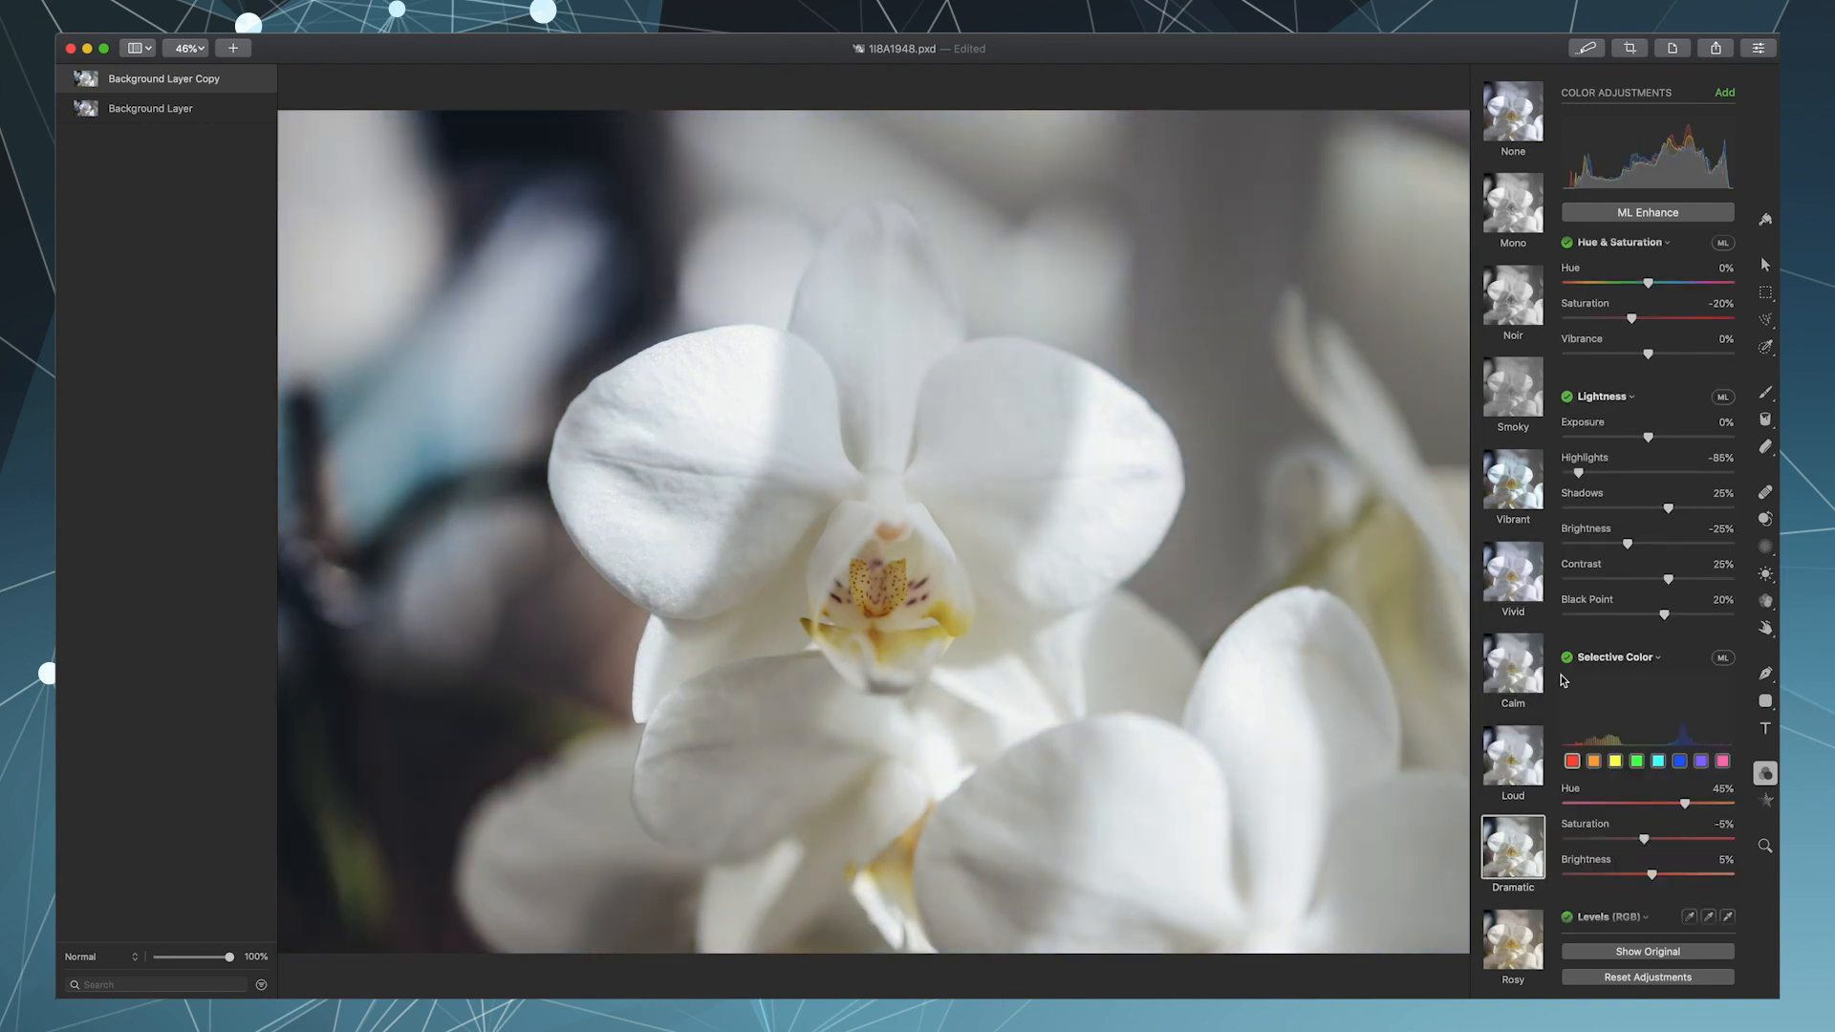
{"action": "left_click", "coordinate": [1514, 128]}
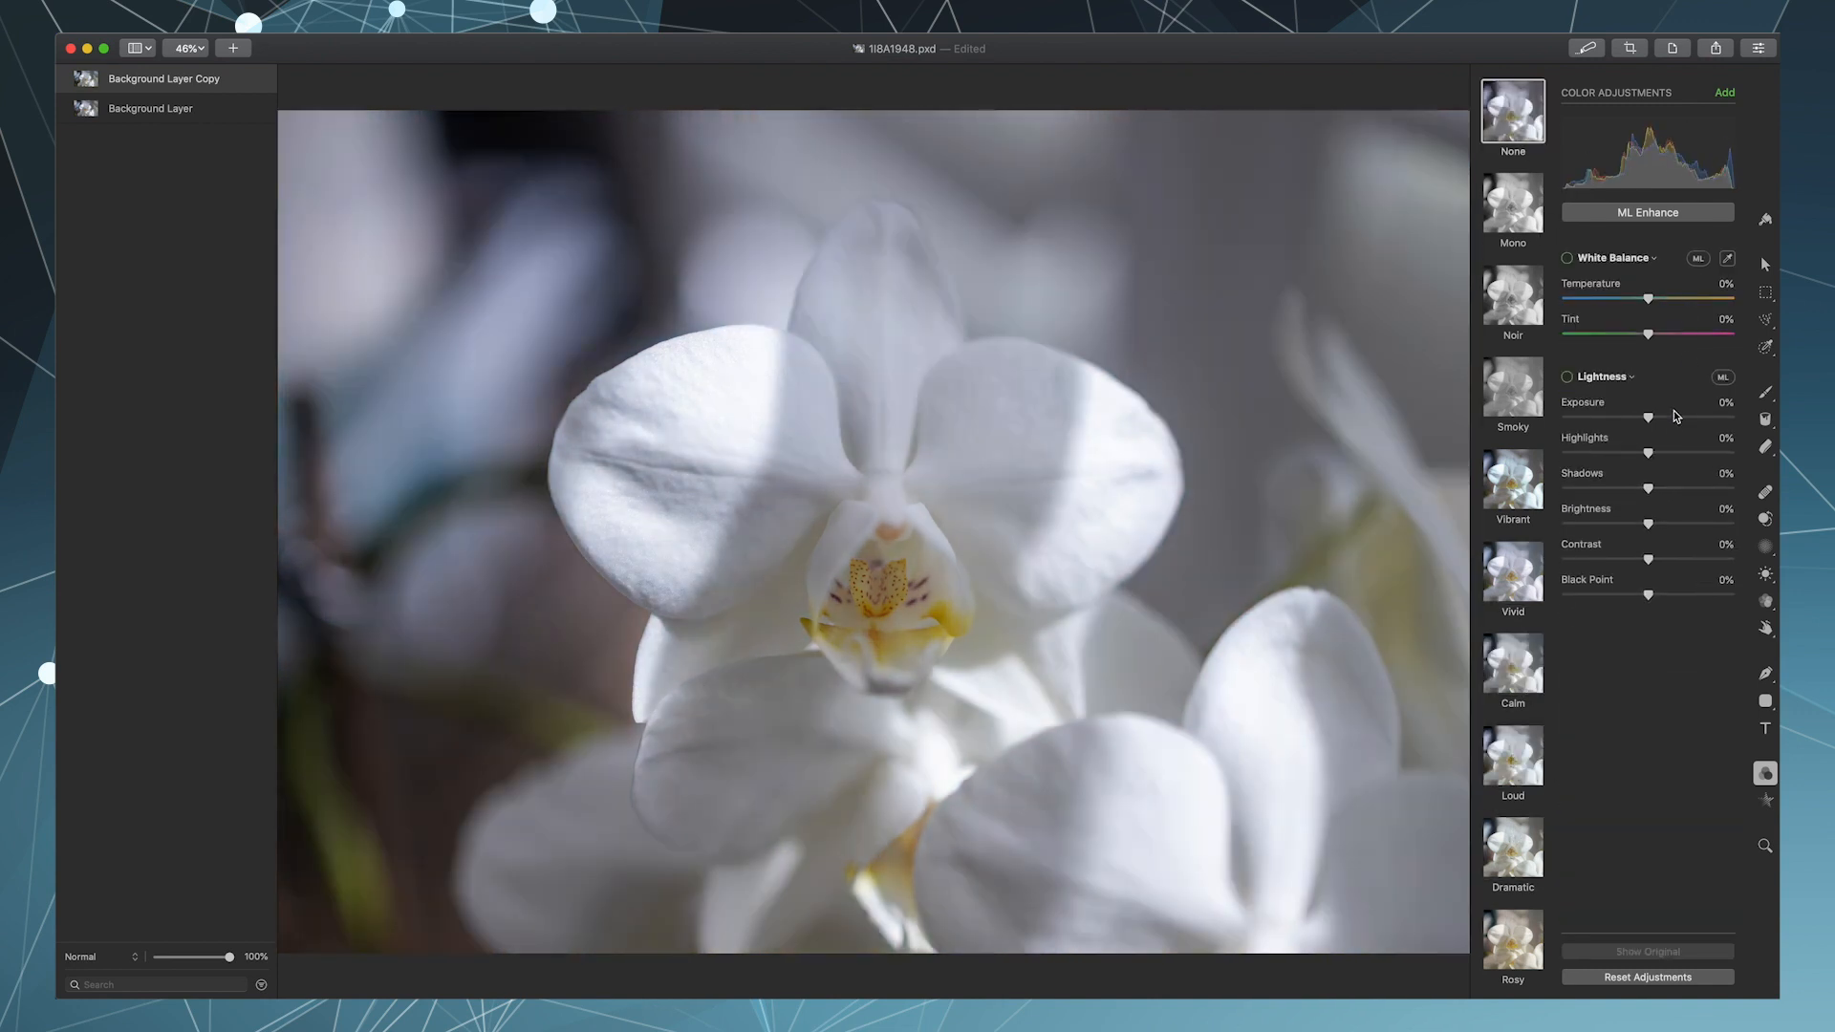
{"action": "mouse_move", "coordinate": [1647, 419]}
{"action": "left_mouse_down"}
{"action": "mouse_move", "coordinate": [1664, 418]}
{"action": "mouse_move", "coordinate": [1606, 455]}
{"action": "left_mouse_up"}
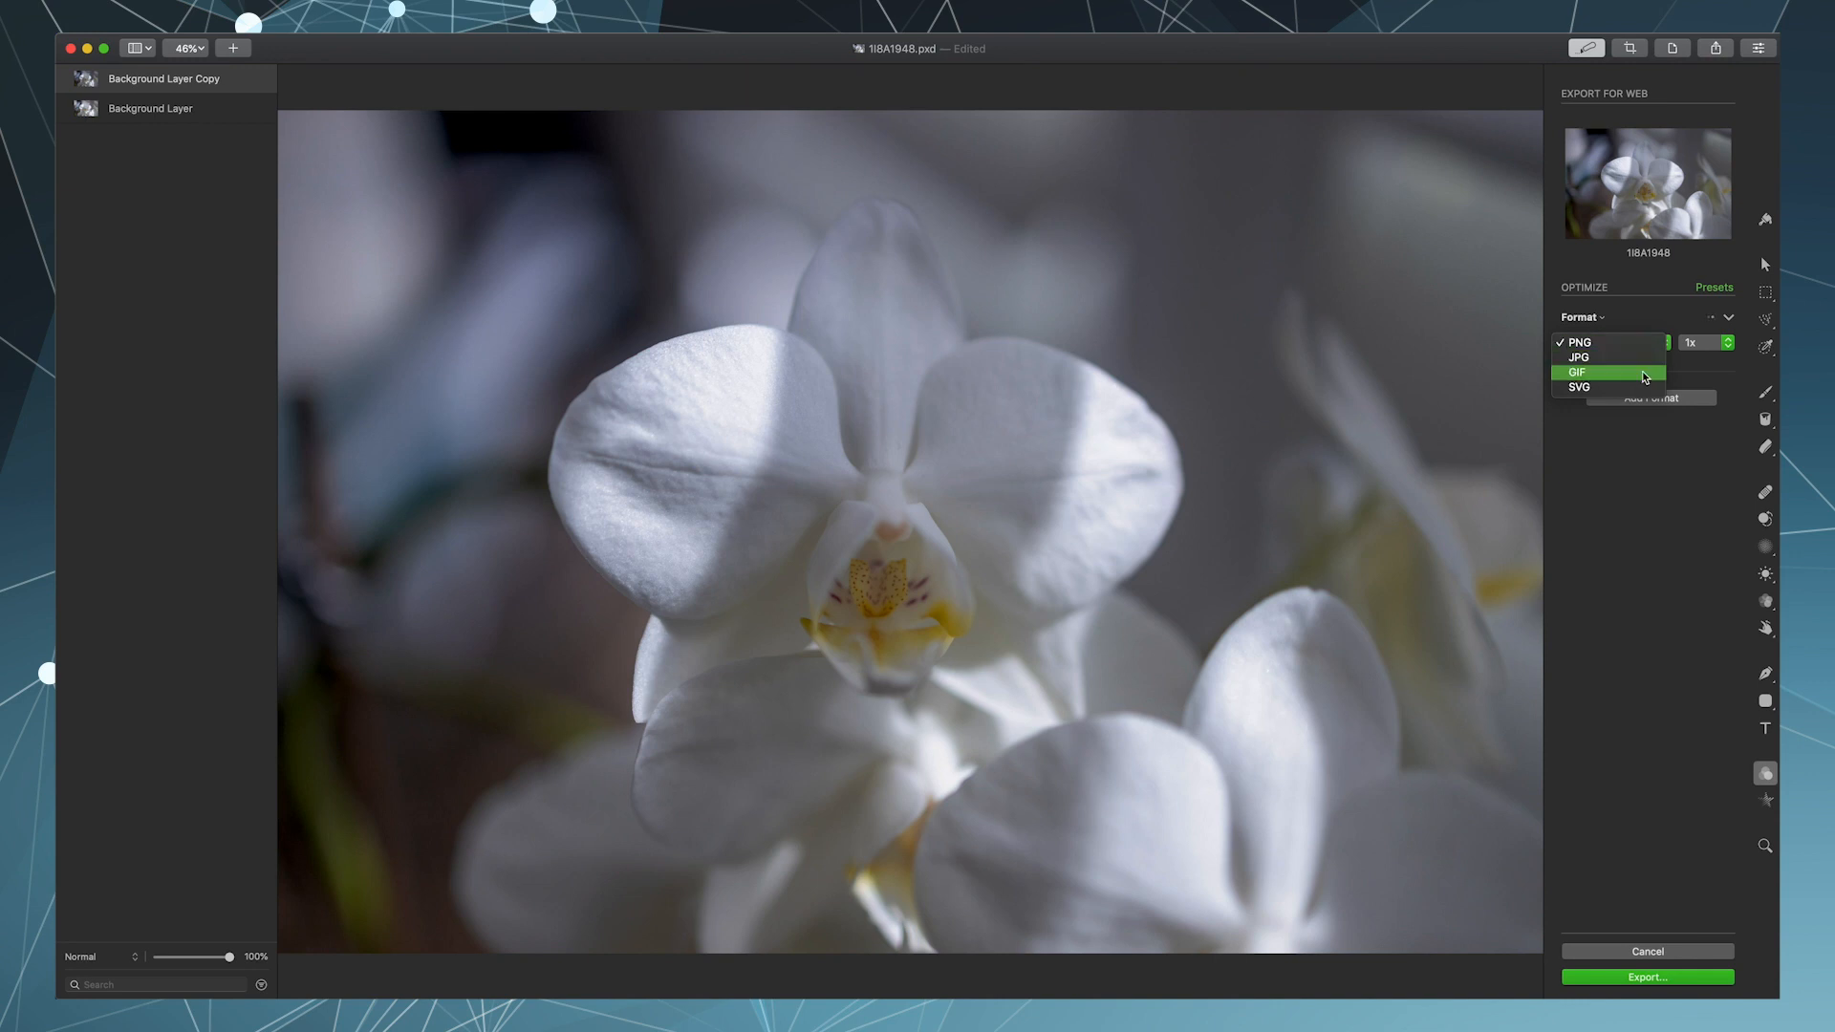
- Set the Export for Web format to JPG, keeping the scale at 1x
{"action": "left_click", "coordinate": [1641, 358]}
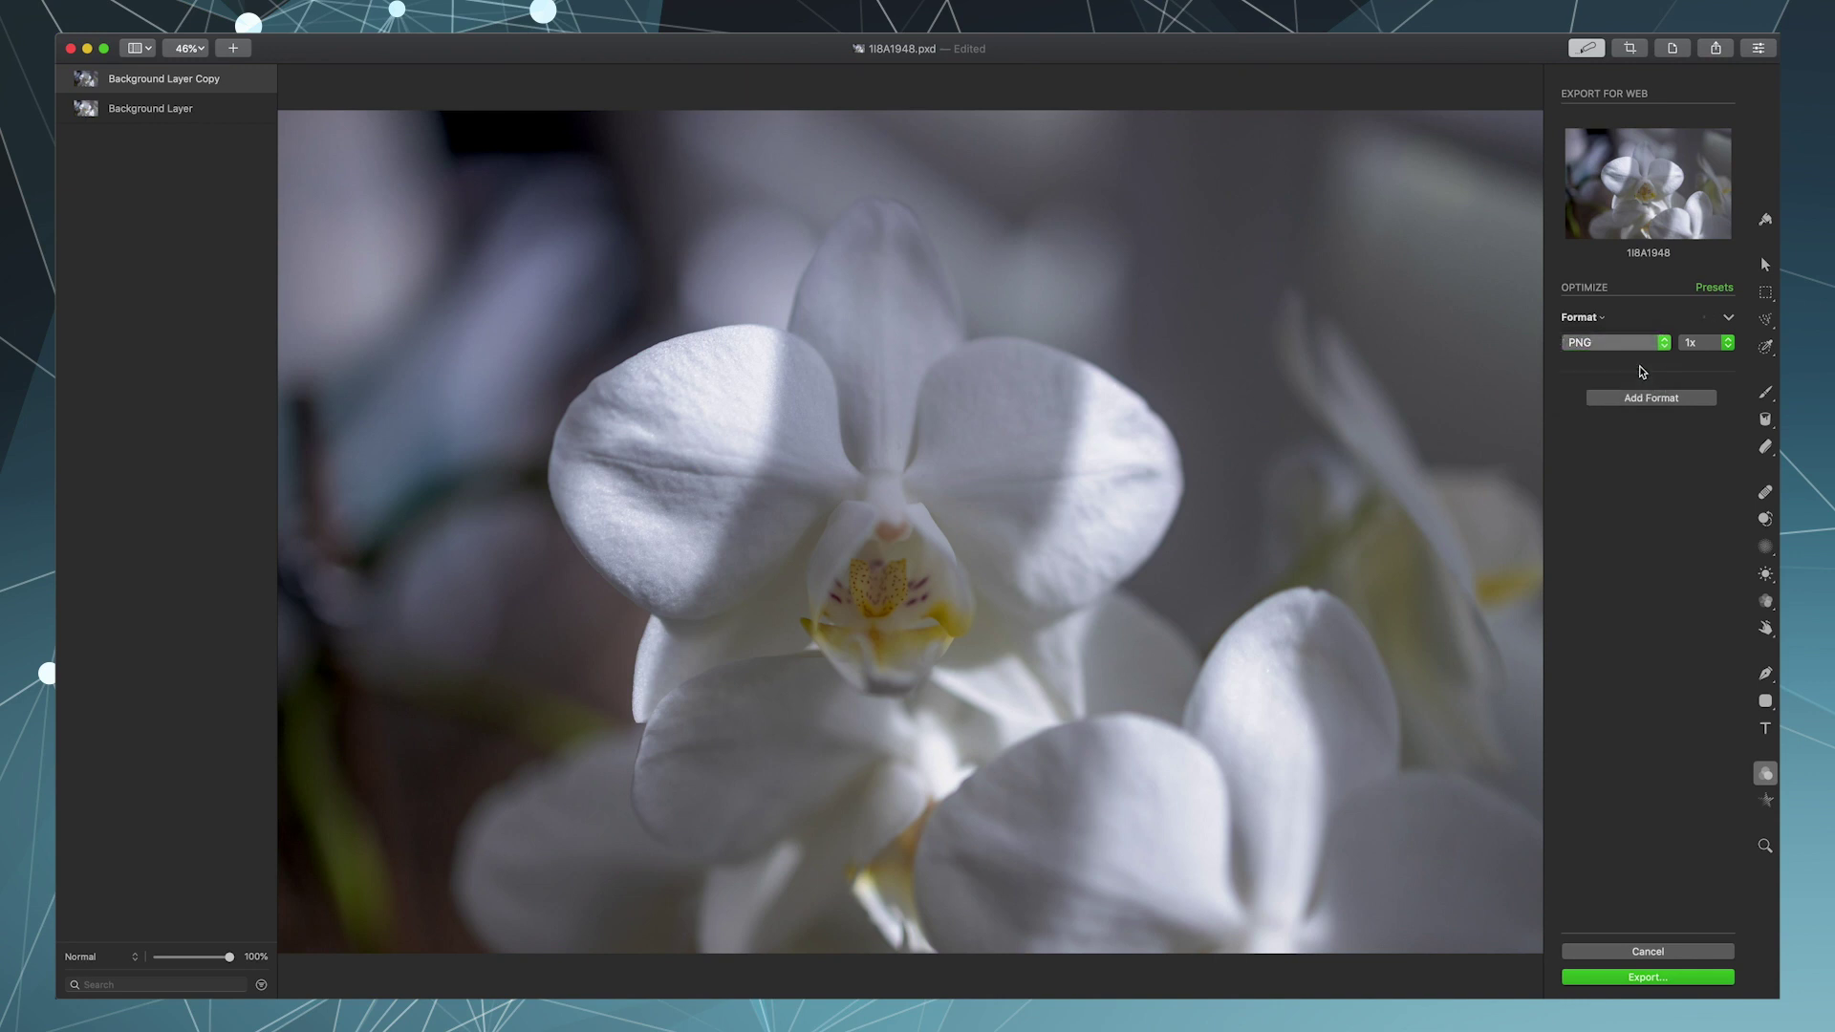
{"action": "left_click", "coordinate": [1727, 344]}
{"action": "left_click", "coordinate": [1726, 343]}
- Review the export presets without applying one, then add a second export format row
{"action": "left_click", "coordinate": [1715, 317]}
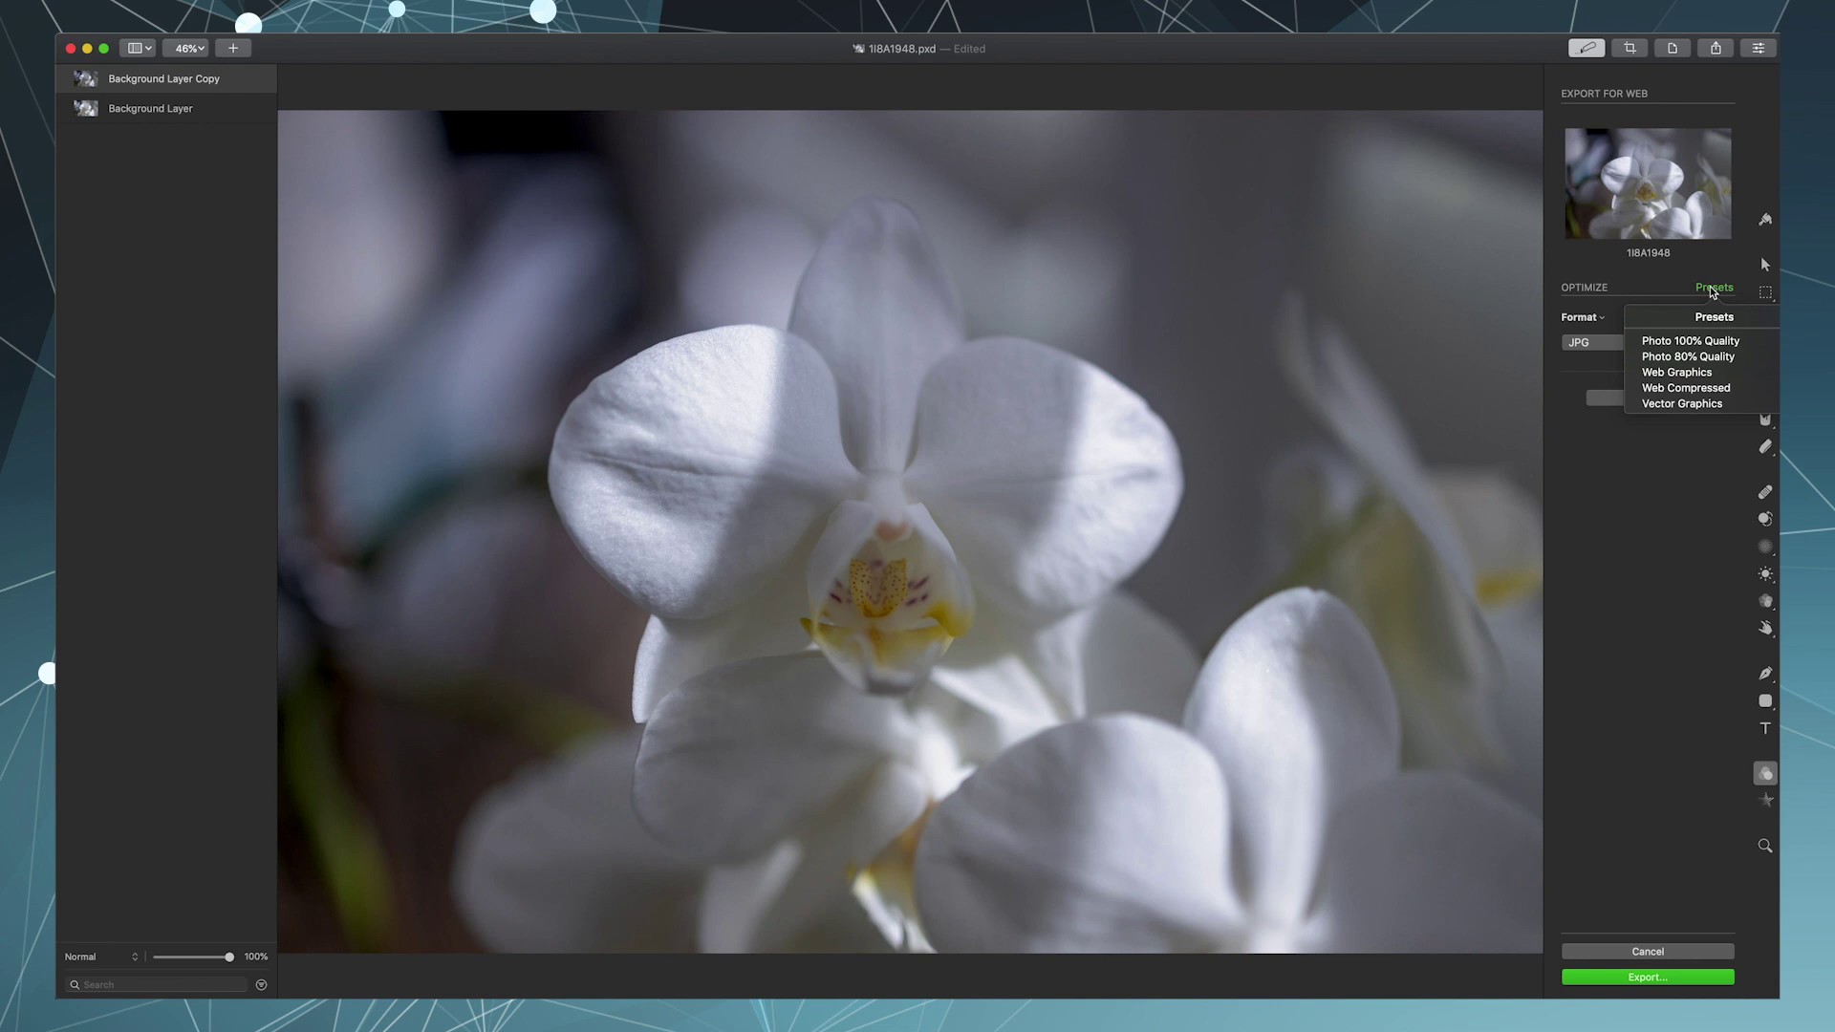
{"action": "left_click", "coordinate": [1676, 457]}
{"action": "left_click", "coordinate": [1669, 401]}
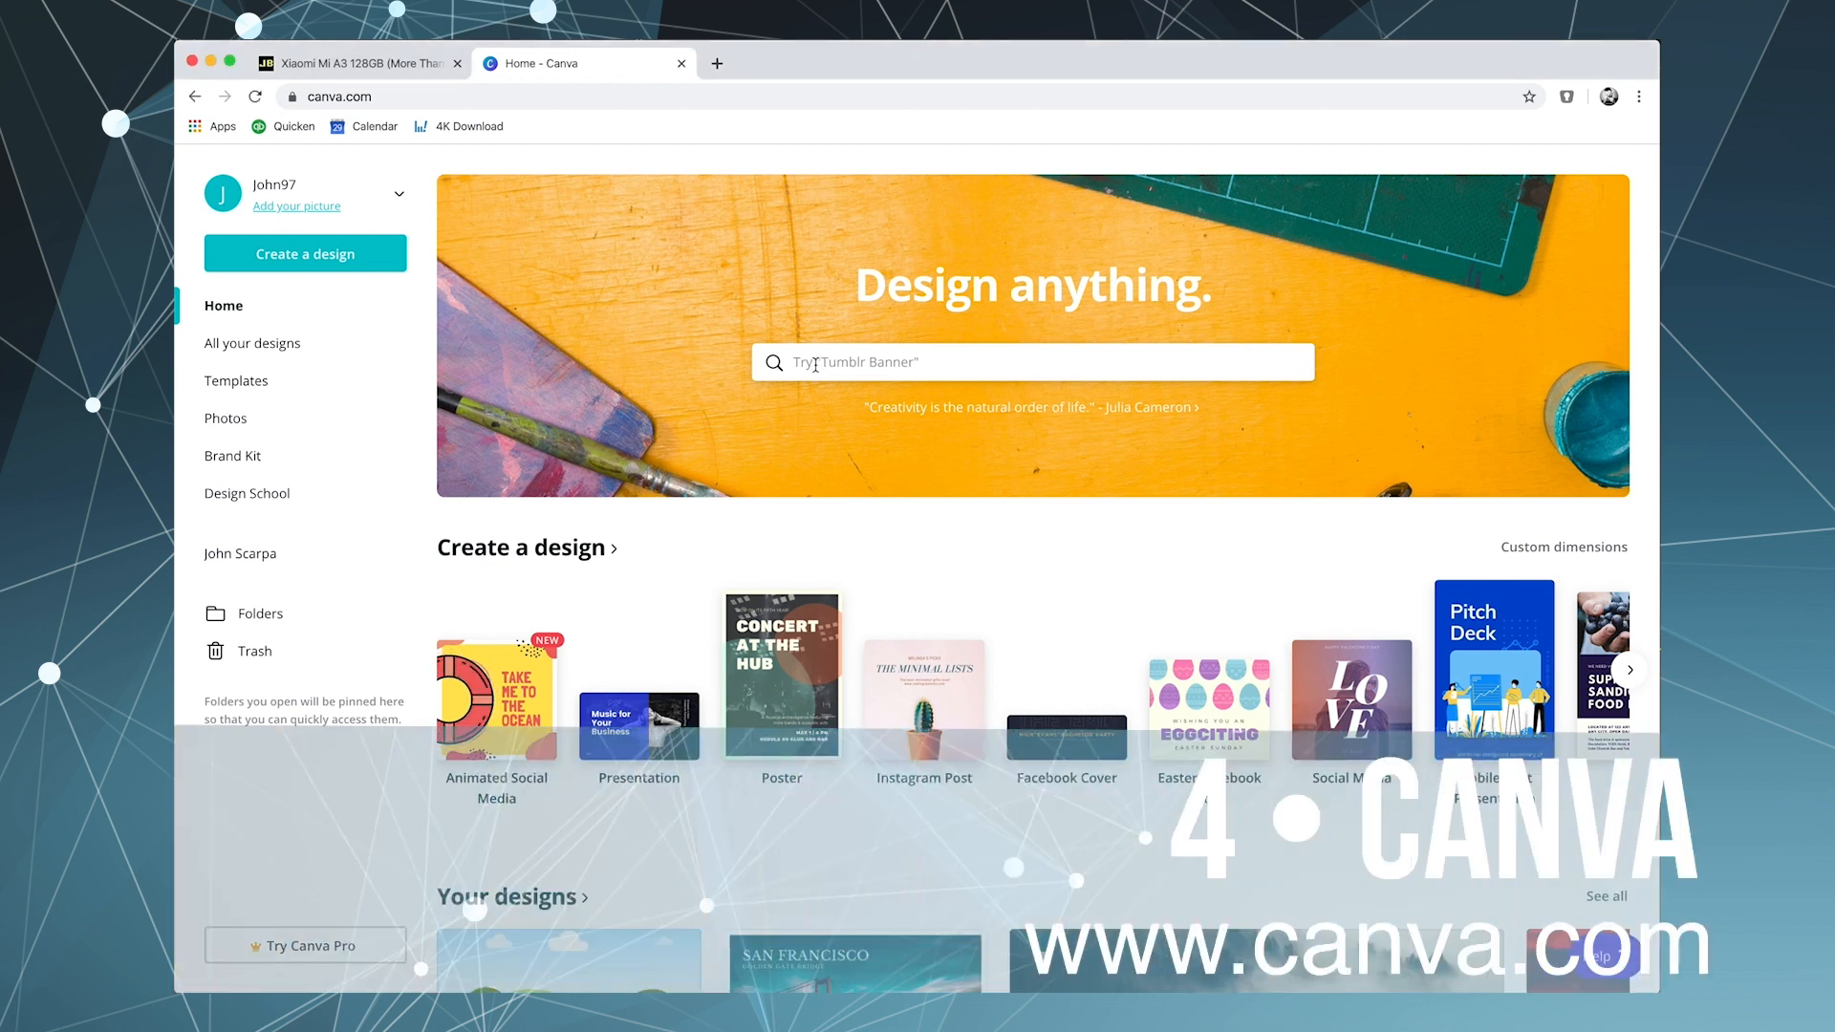
- Create a Poster (Landscape) design and choose the Wine Tasting template
{"action": "left_click", "coordinate": [814, 364]}
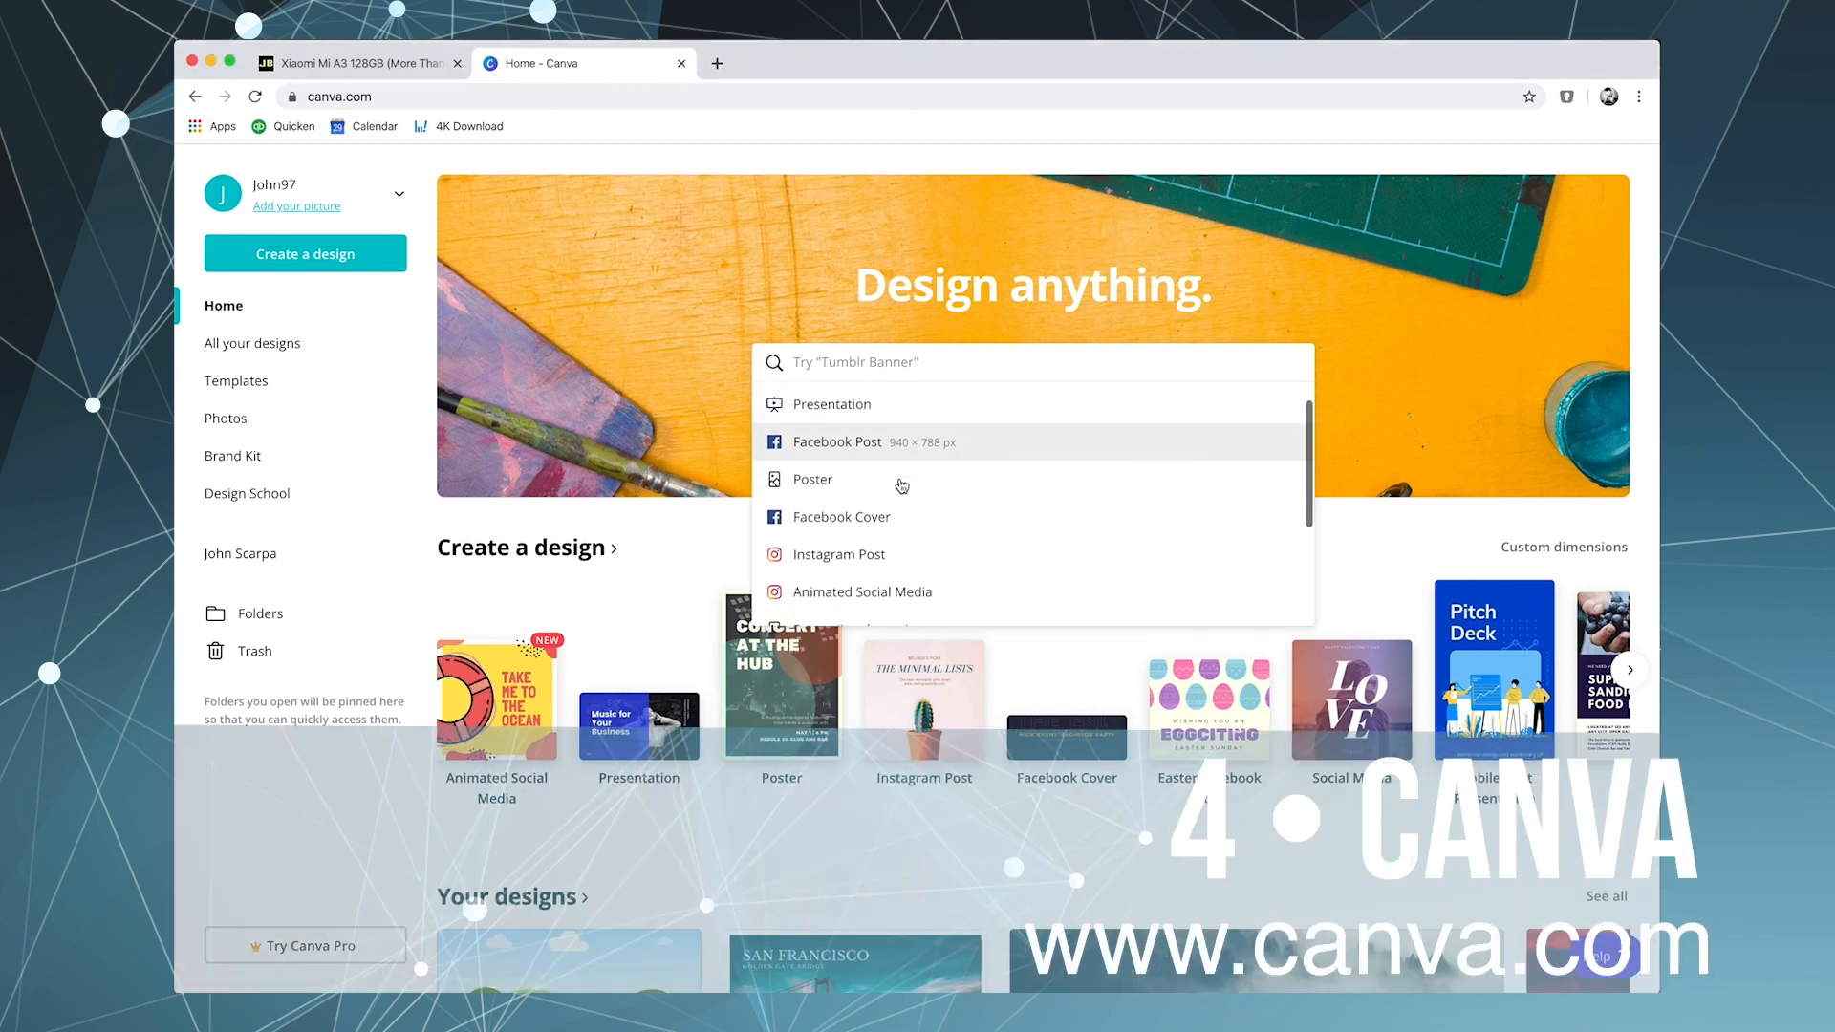
{"action": "scroll", "coordinate": [902, 484], "scroll_direction": "down", "scroll_amount": 3}
{"action": "scroll", "coordinate": [903, 485], "scroll_direction": "down", "scroll_amount": 3}
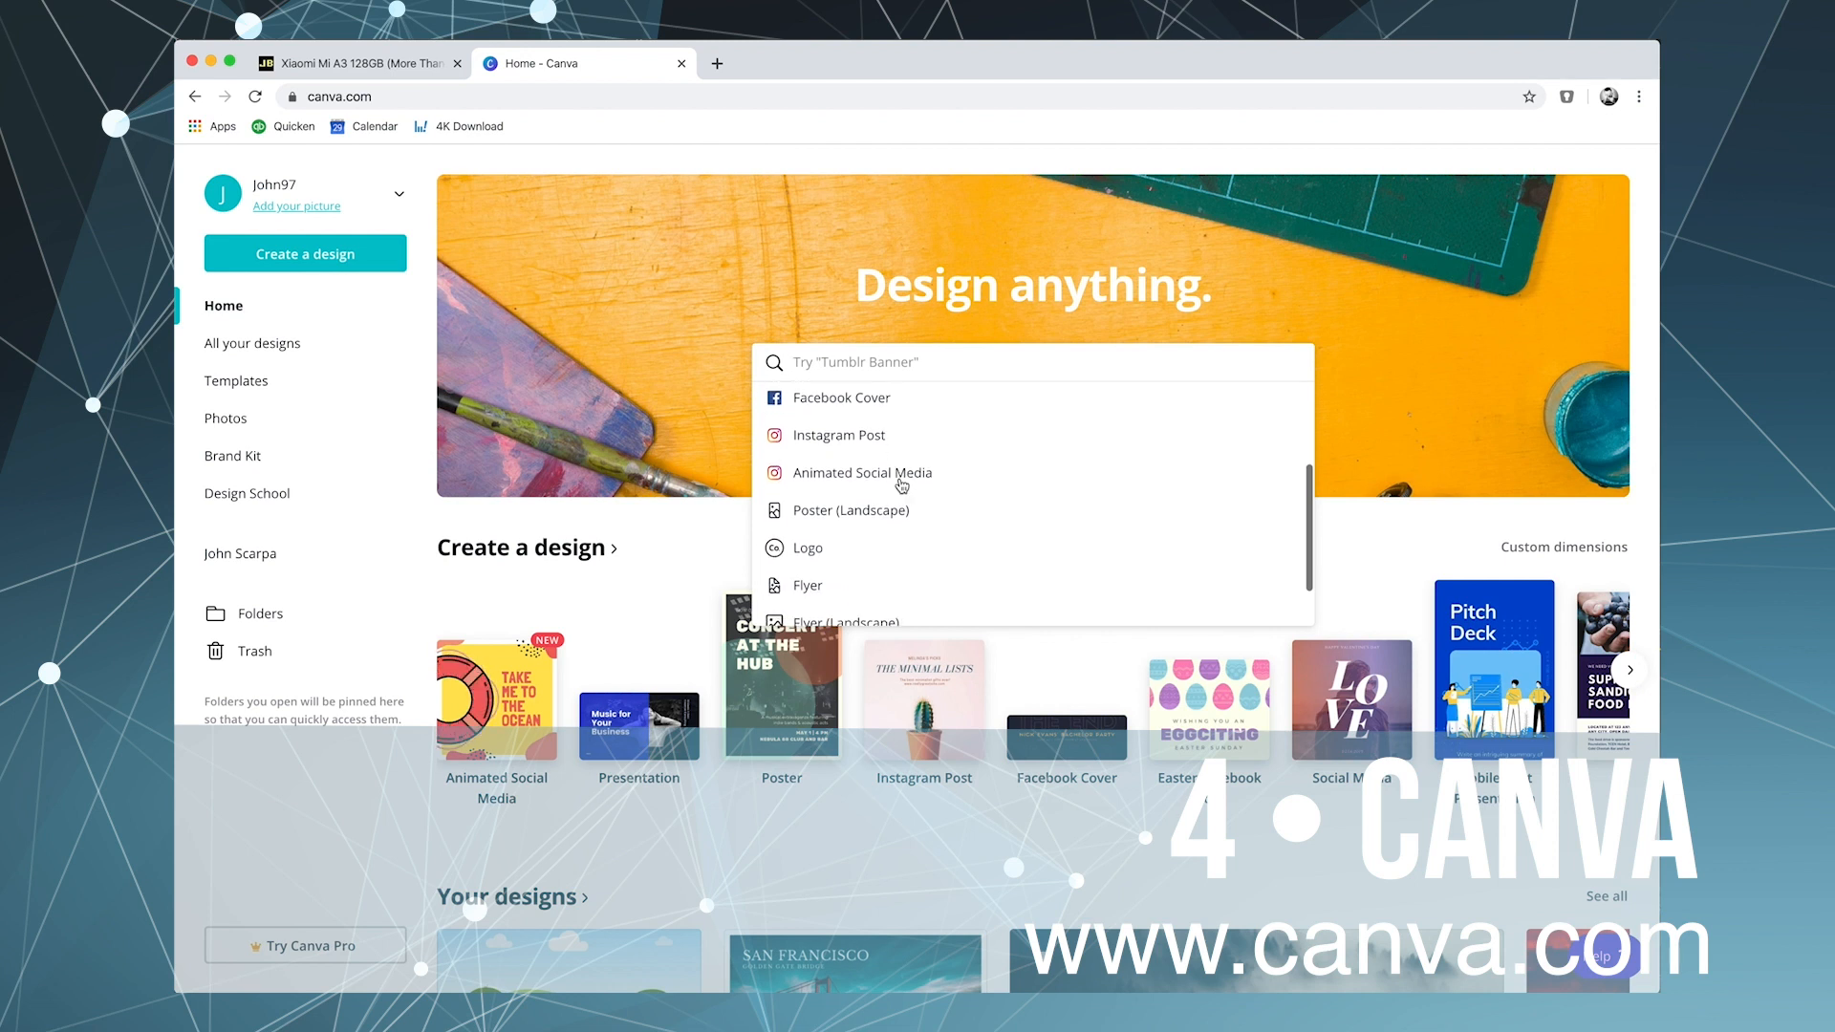
{"action": "scroll", "coordinate": [901, 485], "scroll_direction": "down", "scroll_amount": 2}
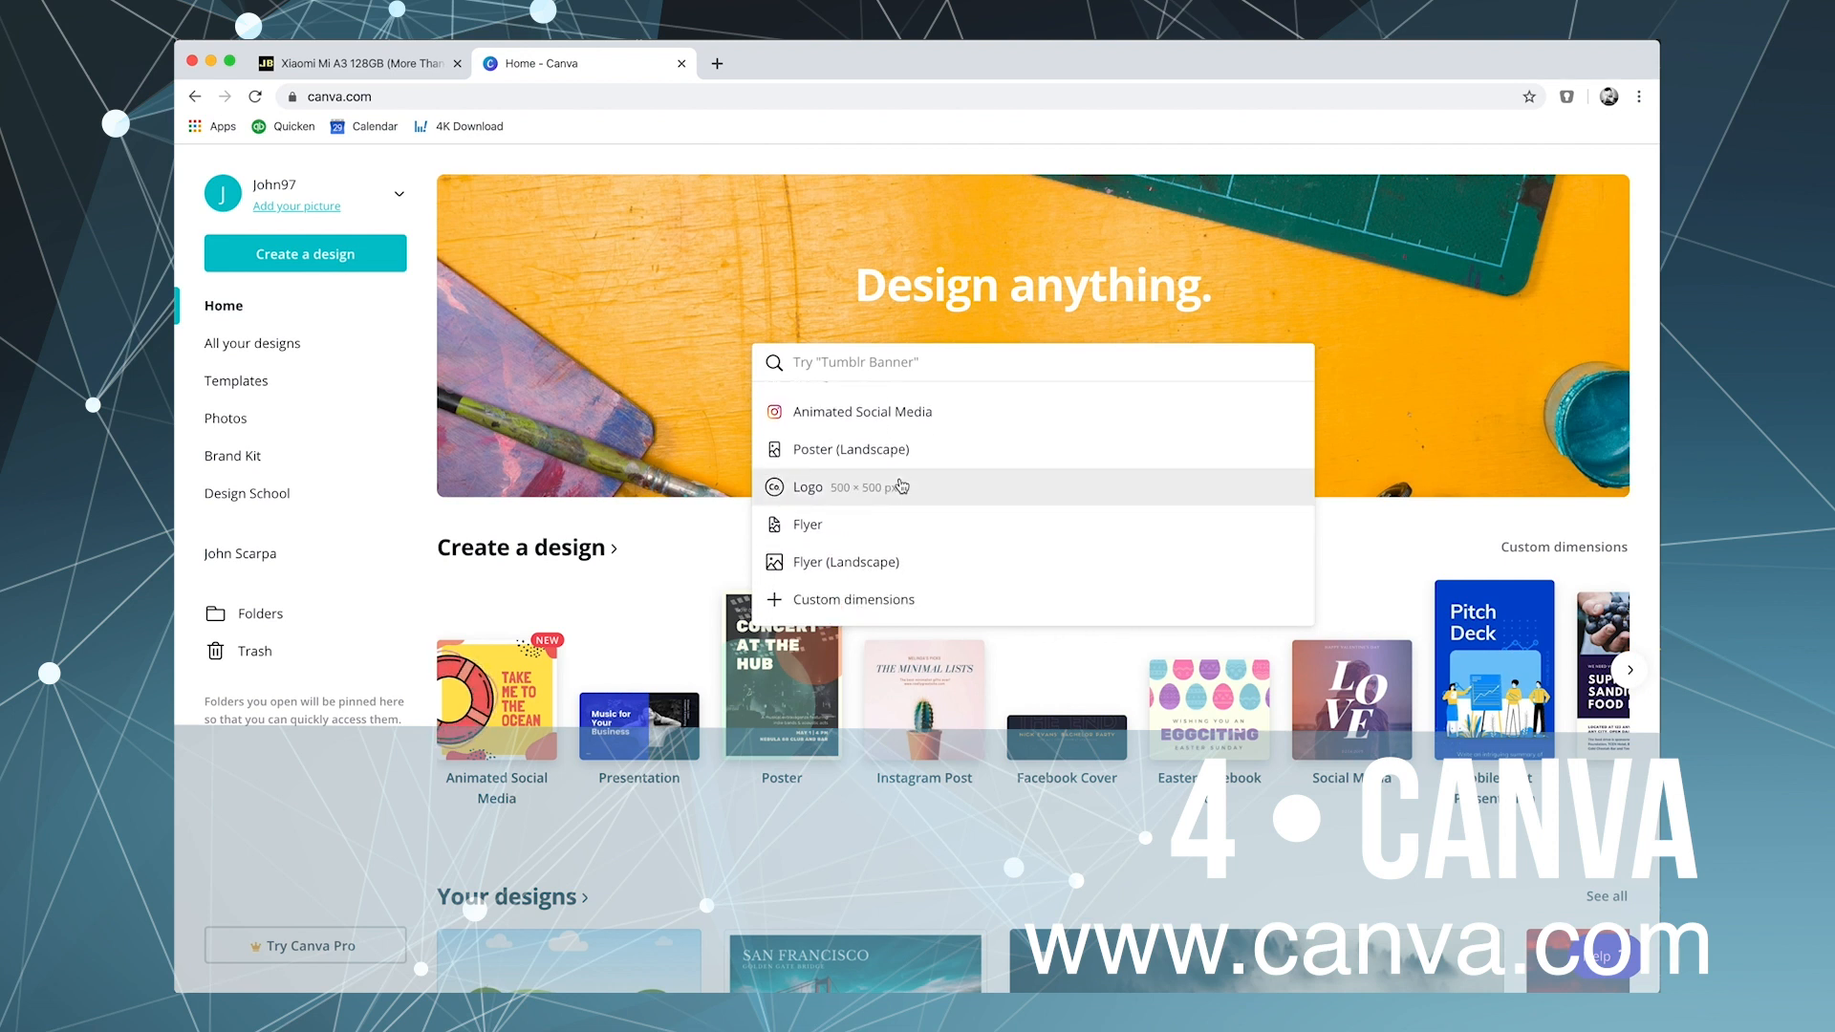
{"action": "scroll", "coordinate": [901, 486], "scroll_direction": "down", "scroll_amount": 1}
{"action": "scroll", "coordinate": [901, 486], "scroll_direction": "up", "scroll_amount": 3}
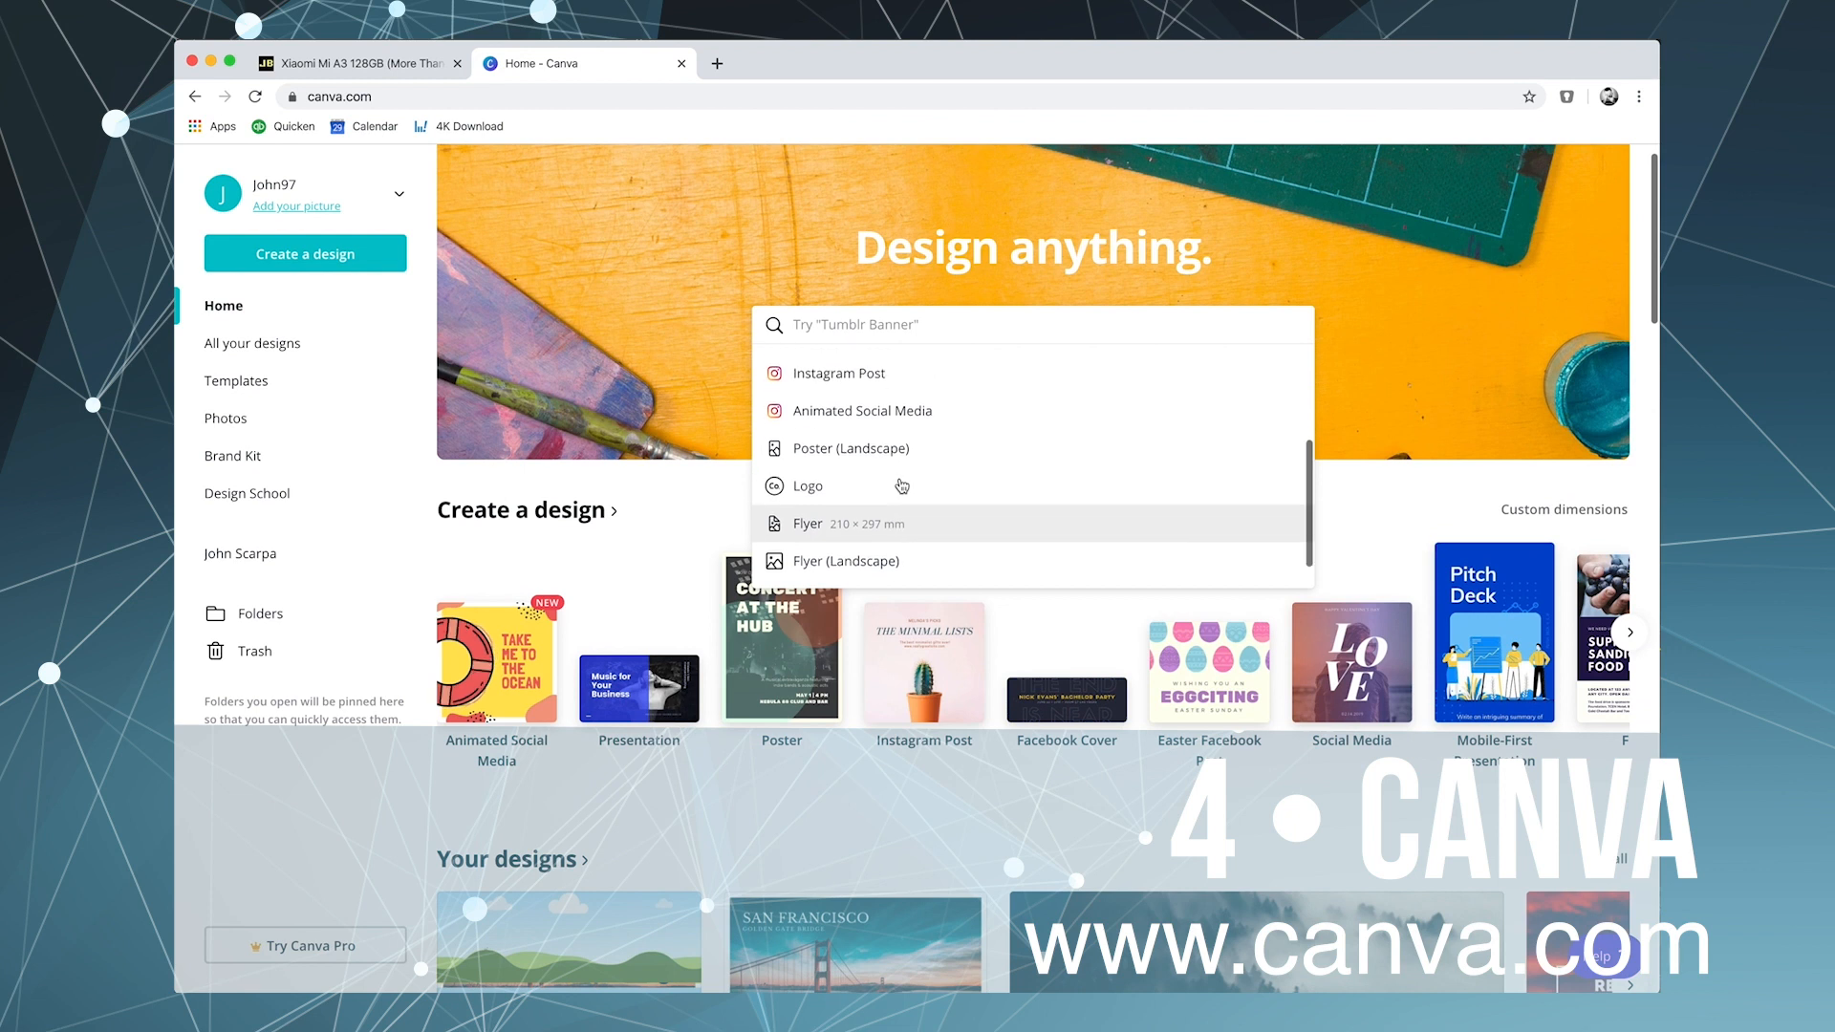
{"action": "left_click", "coordinate": [888, 486]}
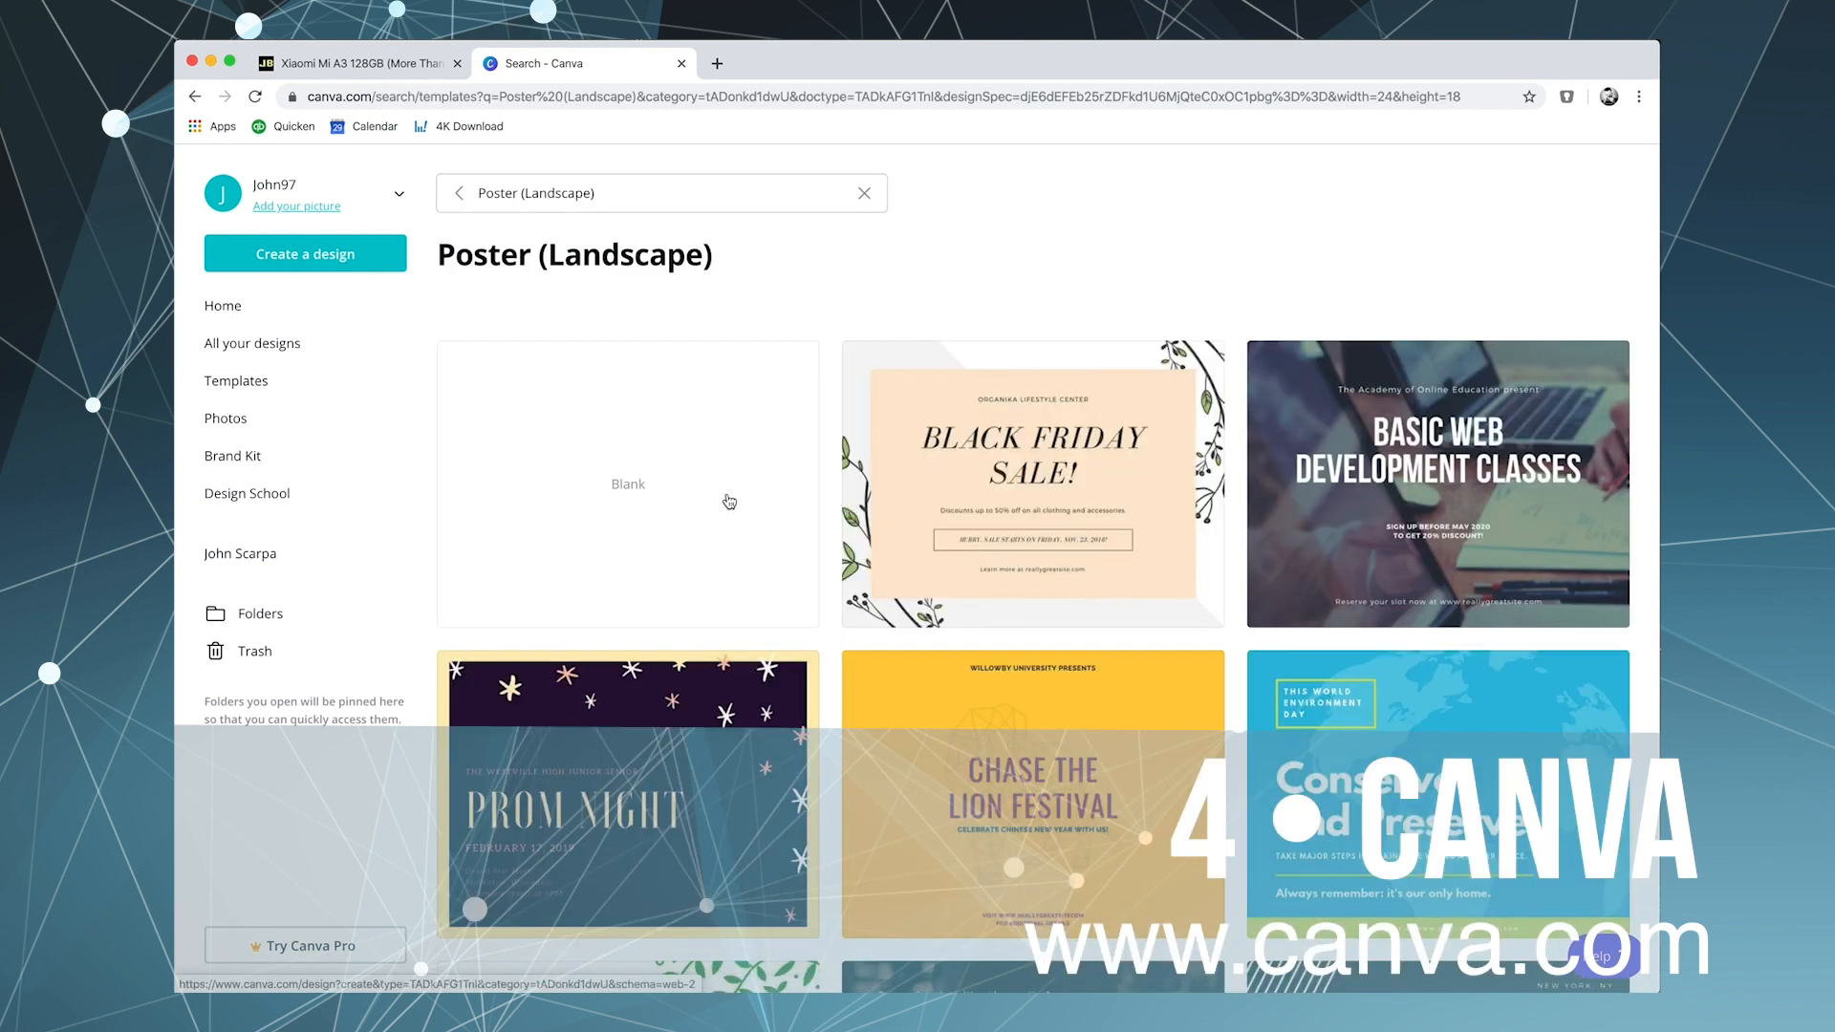
{"action": "scroll", "coordinate": [728, 500], "scroll_direction": "down", "scroll_amount": 3}
{"action": "scroll", "coordinate": [728, 500], "scroll_direction": "down", "scroll_amount": 3}
{"action": "scroll", "coordinate": [726, 501], "scroll_direction": "down", "scroll_amount": 3}
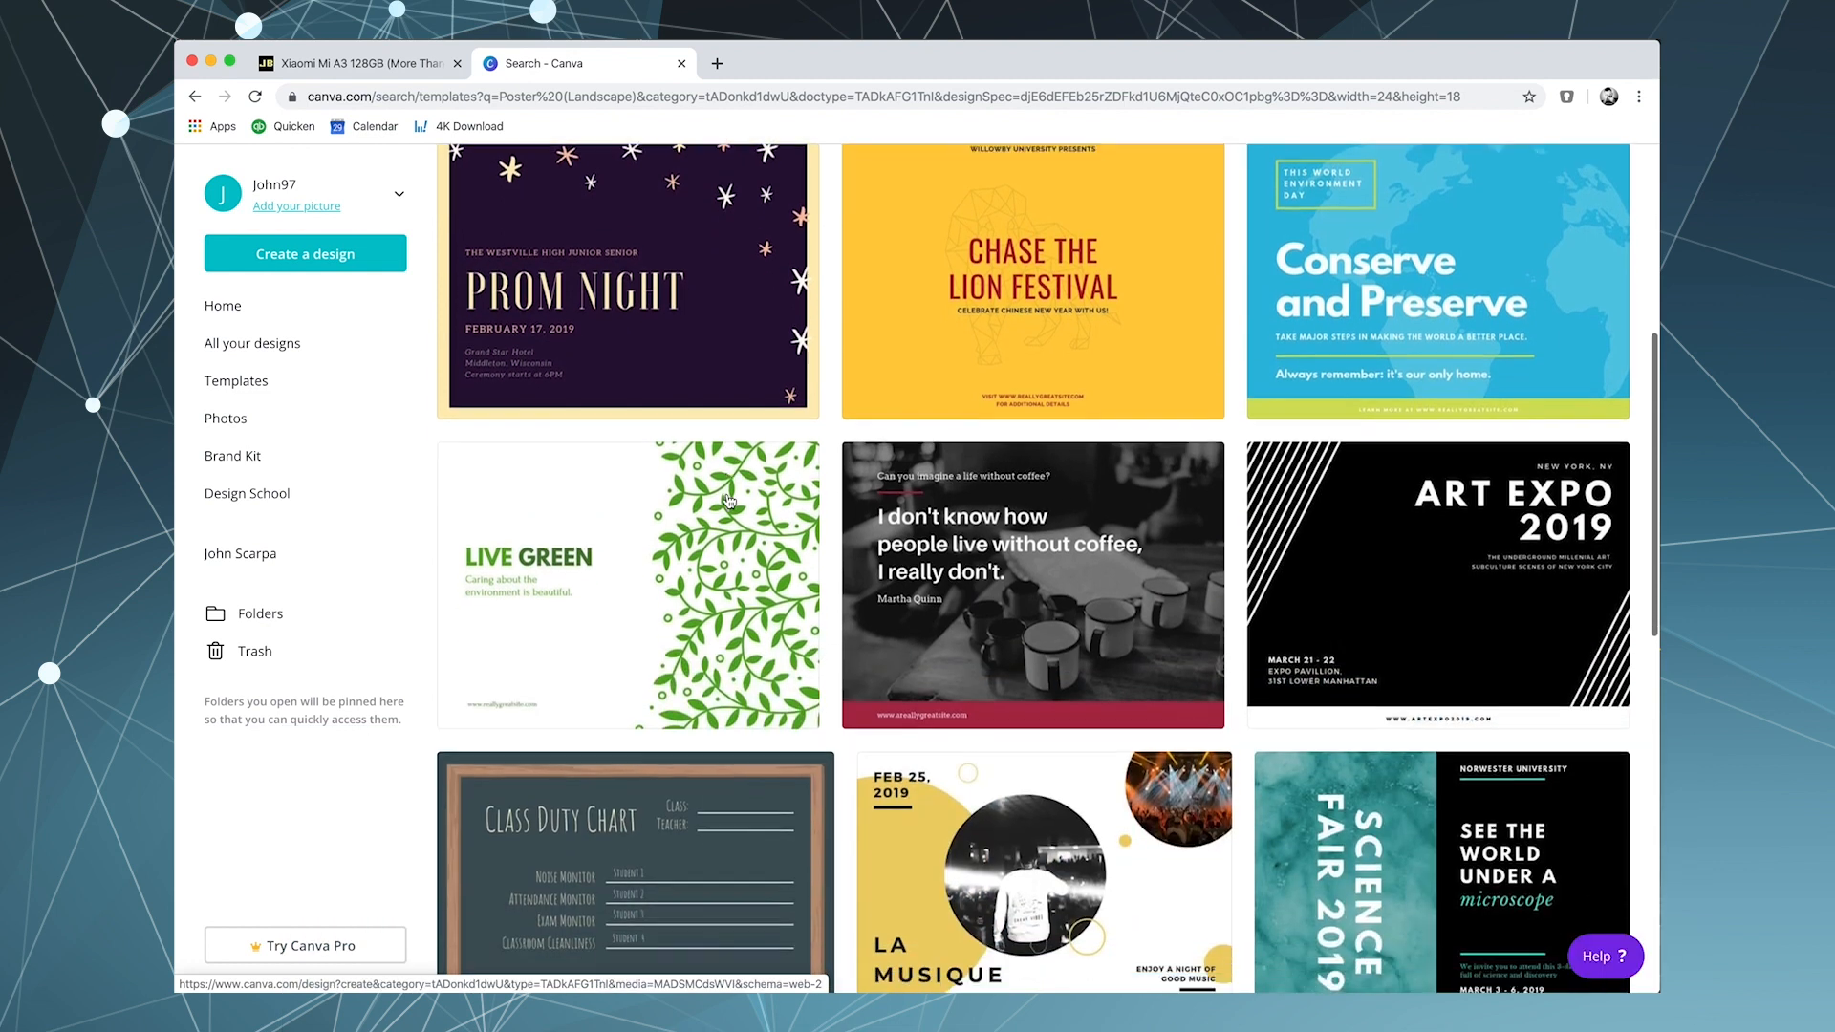
{"action": "scroll", "coordinate": [727, 499], "scroll_direction": "down", "scroll_amount": 3}
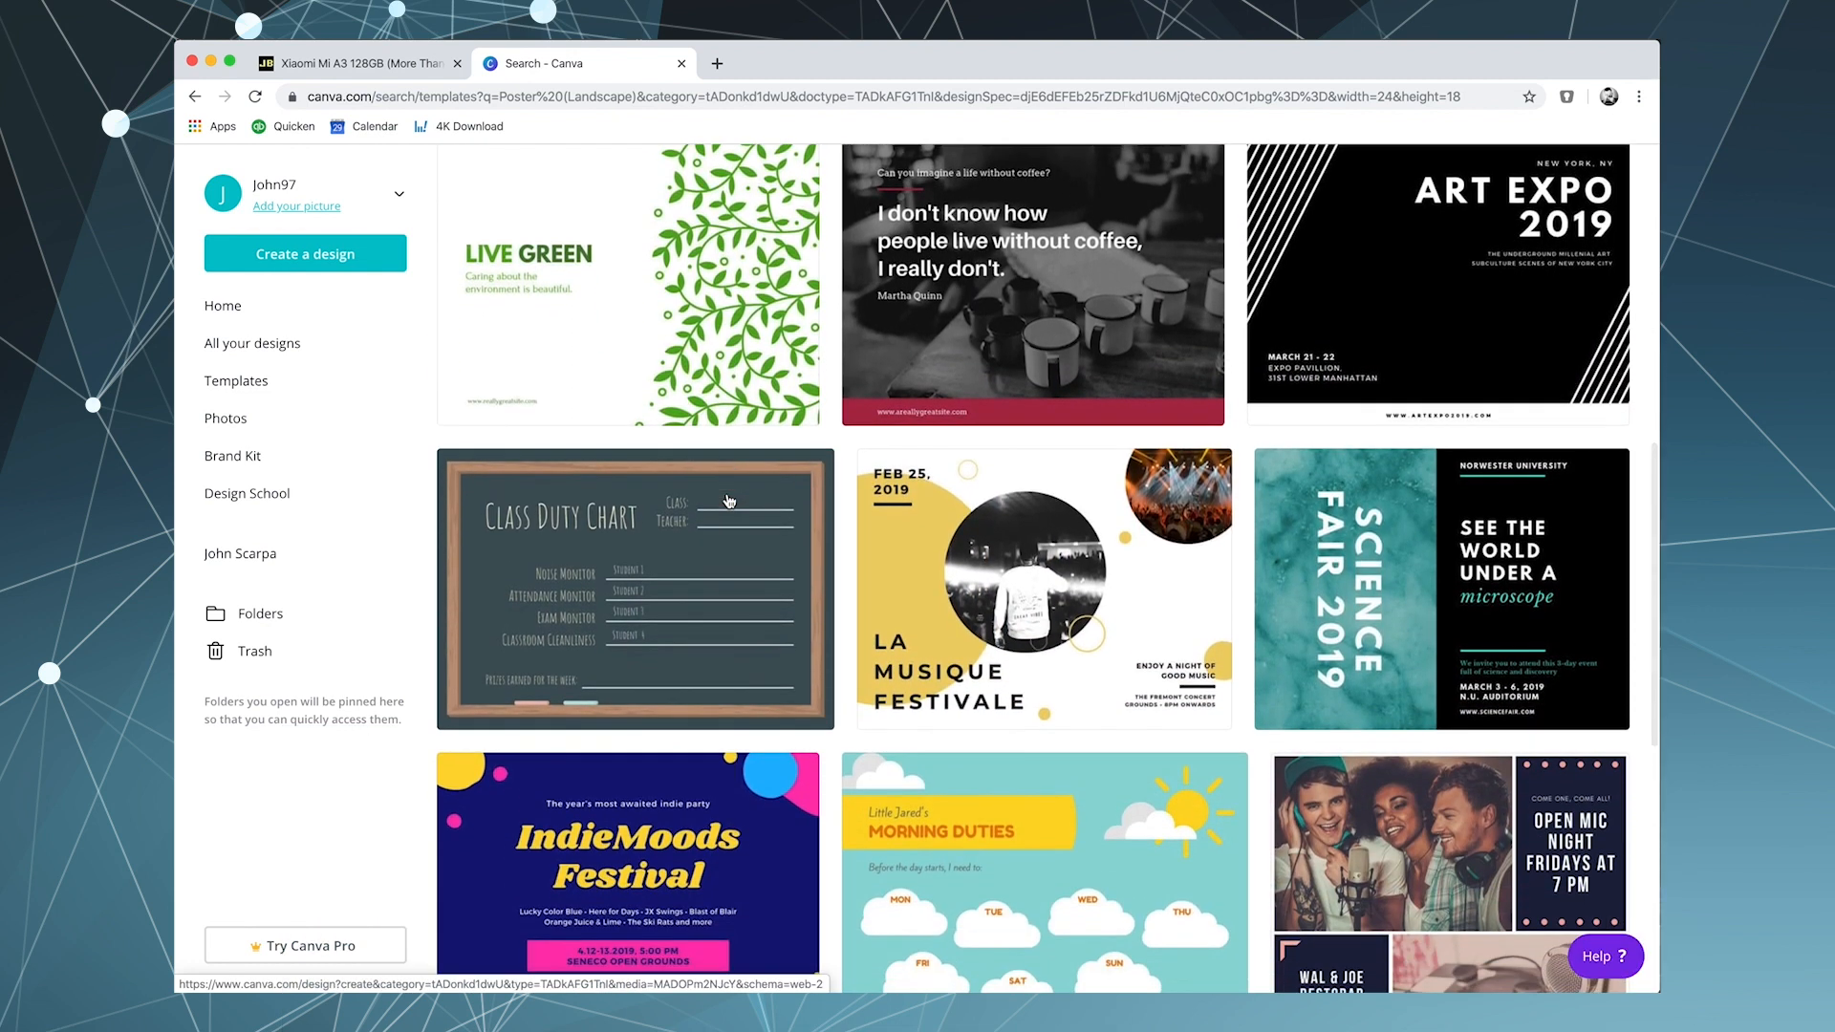
{"action": "scroll", "coordinate": [727, 501], "scroll_direction": "up", "scroll_amount": 2}
{"action": "scroll", "coordinate": [728, 501], "scroll_direction": "down", "scroll_amount": 5}
{"action": "scroll", "coordinate": [726, 501], "scroll_direction": "down", "scroll_amount": 3}
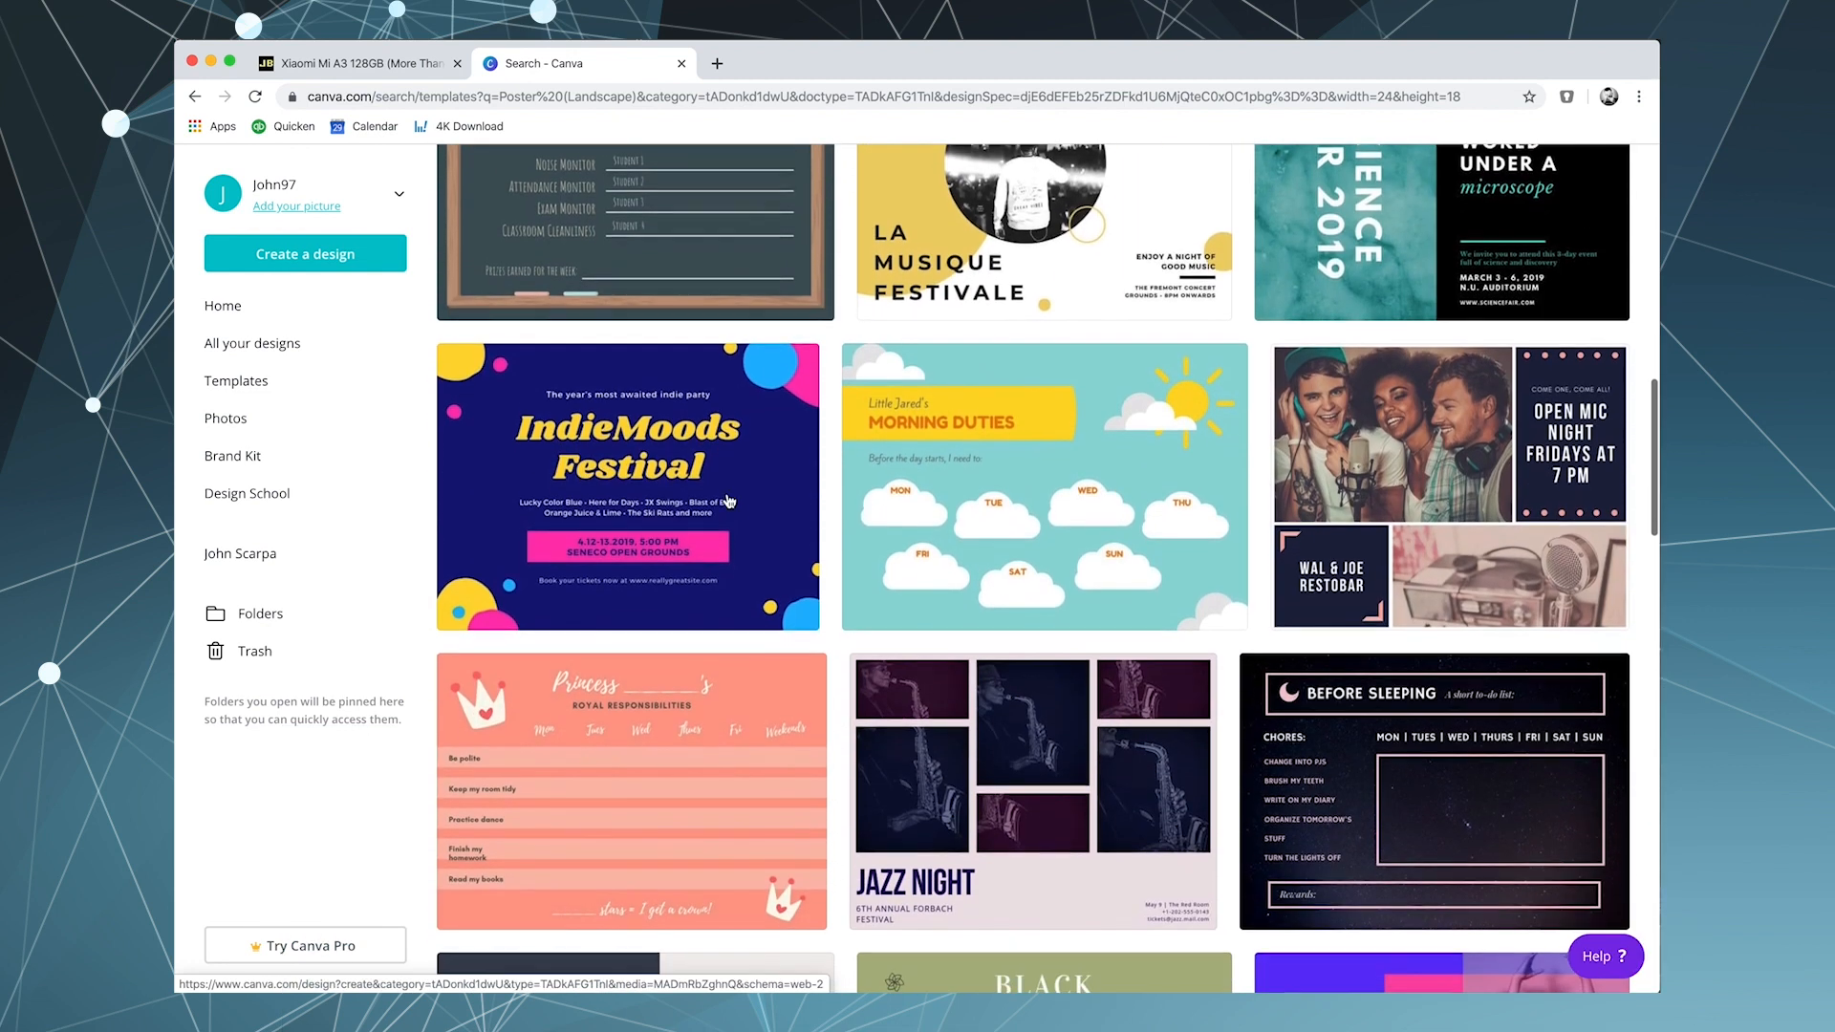
{"action": "scroll", "coordinate": [728, 500], "scroll_direction": "down", "scroll_amount": 1}
{"action": "scroll", "coordinate": [727, 500], "scroll_direction": "down", "scroll_amount": 5}
{"action": "scroll", "coordinate": [727, 500], "scroll_direction": "down", "scroll_amount": 2}
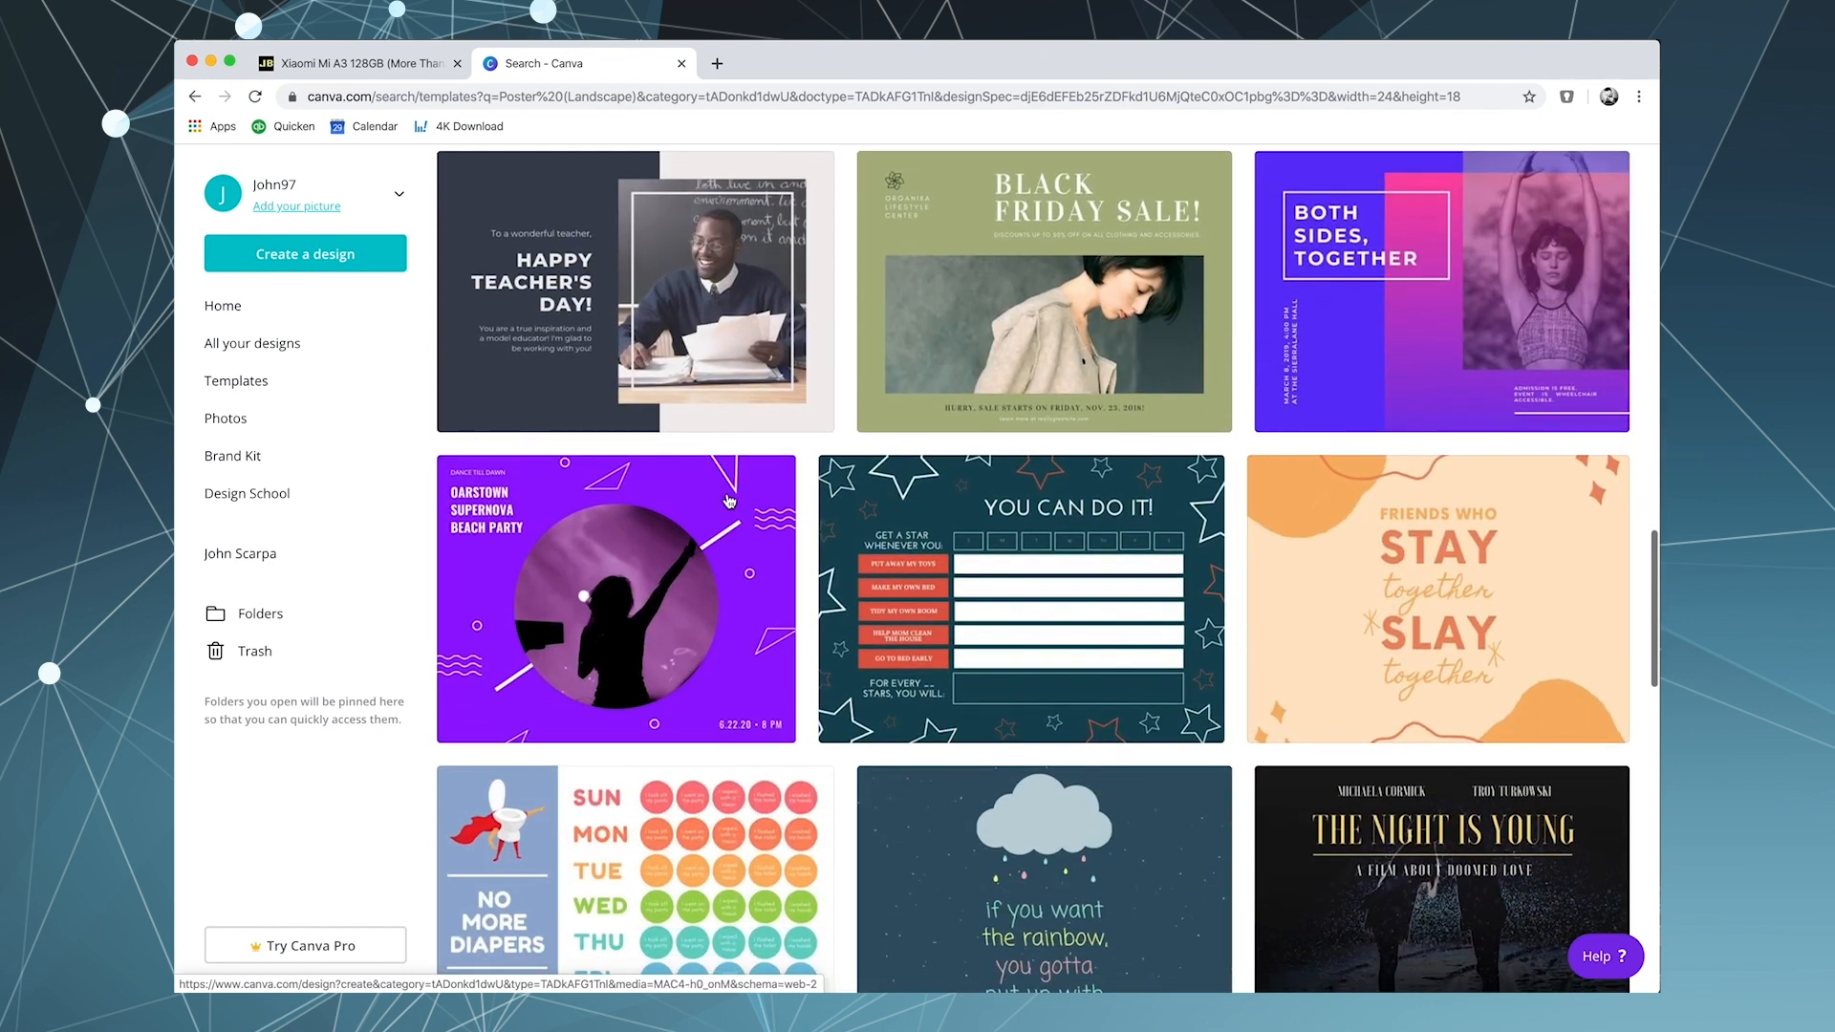
{"action": "scroll", "coordinate": [728, 501], "scroll_direction": "down", "scroll_amount": 4}
{"action": "scroll", "coordinate": [727, 500], "scroll_direction": "down", "scroll_amount": 3}
{"action": "scroll", "coordinate": [728, 500], "scroll_direction": "down", "scroll_amount": 1}
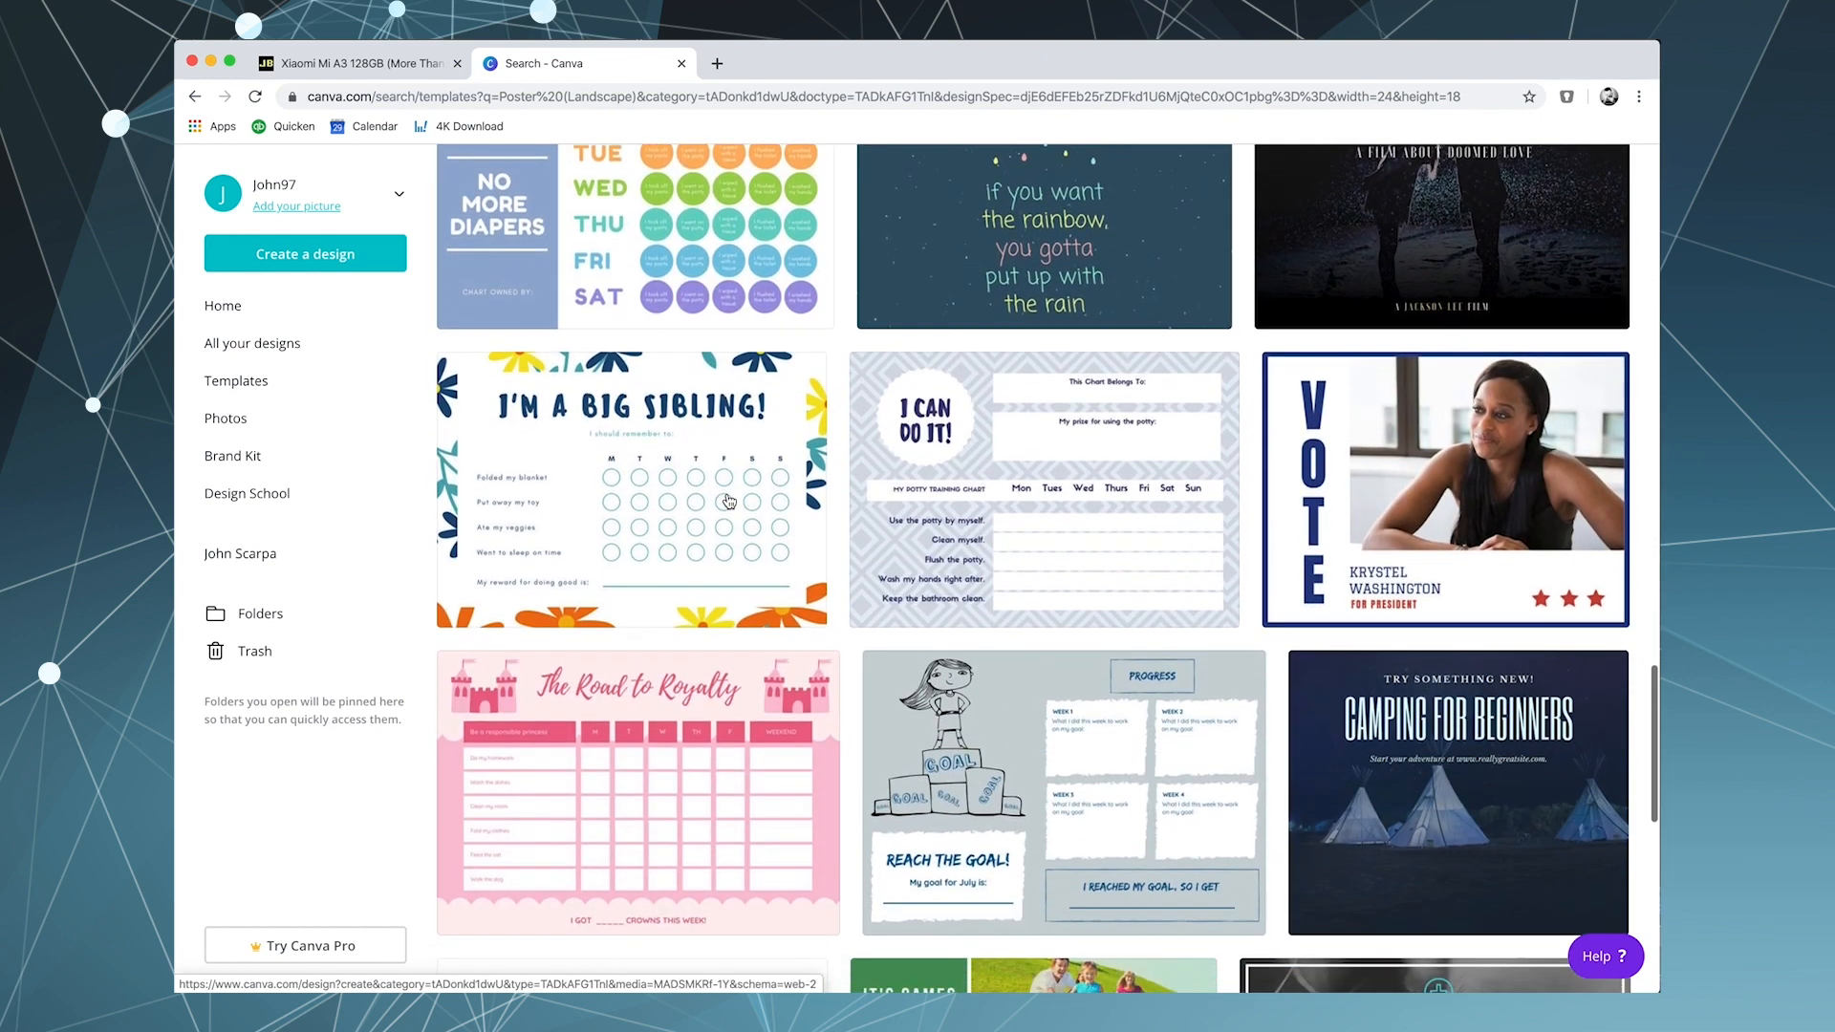
{"action": "scroll", "coordinate": [728, 500], "scroll_direction": "down", "scroll_amount": 5}
{"action": "scroll", "coordinate": [727, 499], "scroll_direction": "down", "scroll_amount": 3}
{"action": "scroll", "coordinate": [726, 500], "scroll_direction": "down", "scroll_amount": 2}
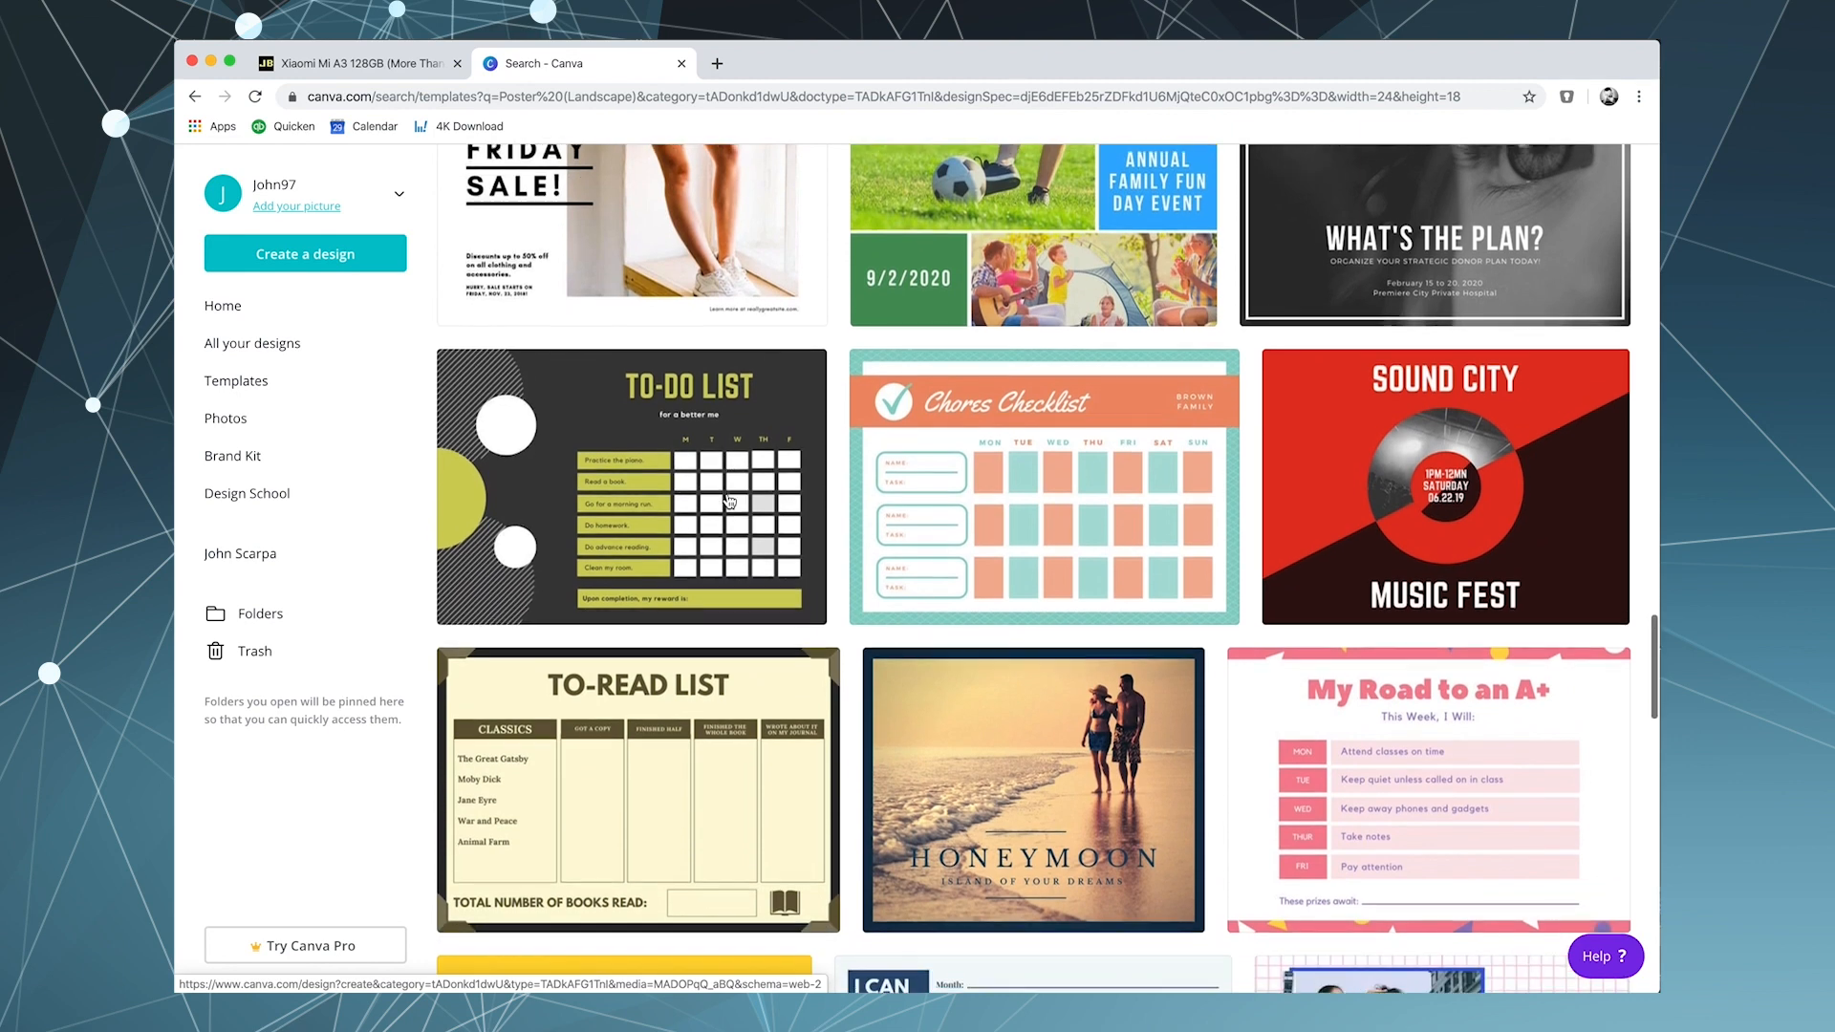
{"action": "scroll", "coordinate": [727, 501], "scroll_direction": "up", "scroll_amount": 2}
{"action": "scroll", "coordinate": [727, 501], "scroll_direction": "up", "scroll_amount": 2}
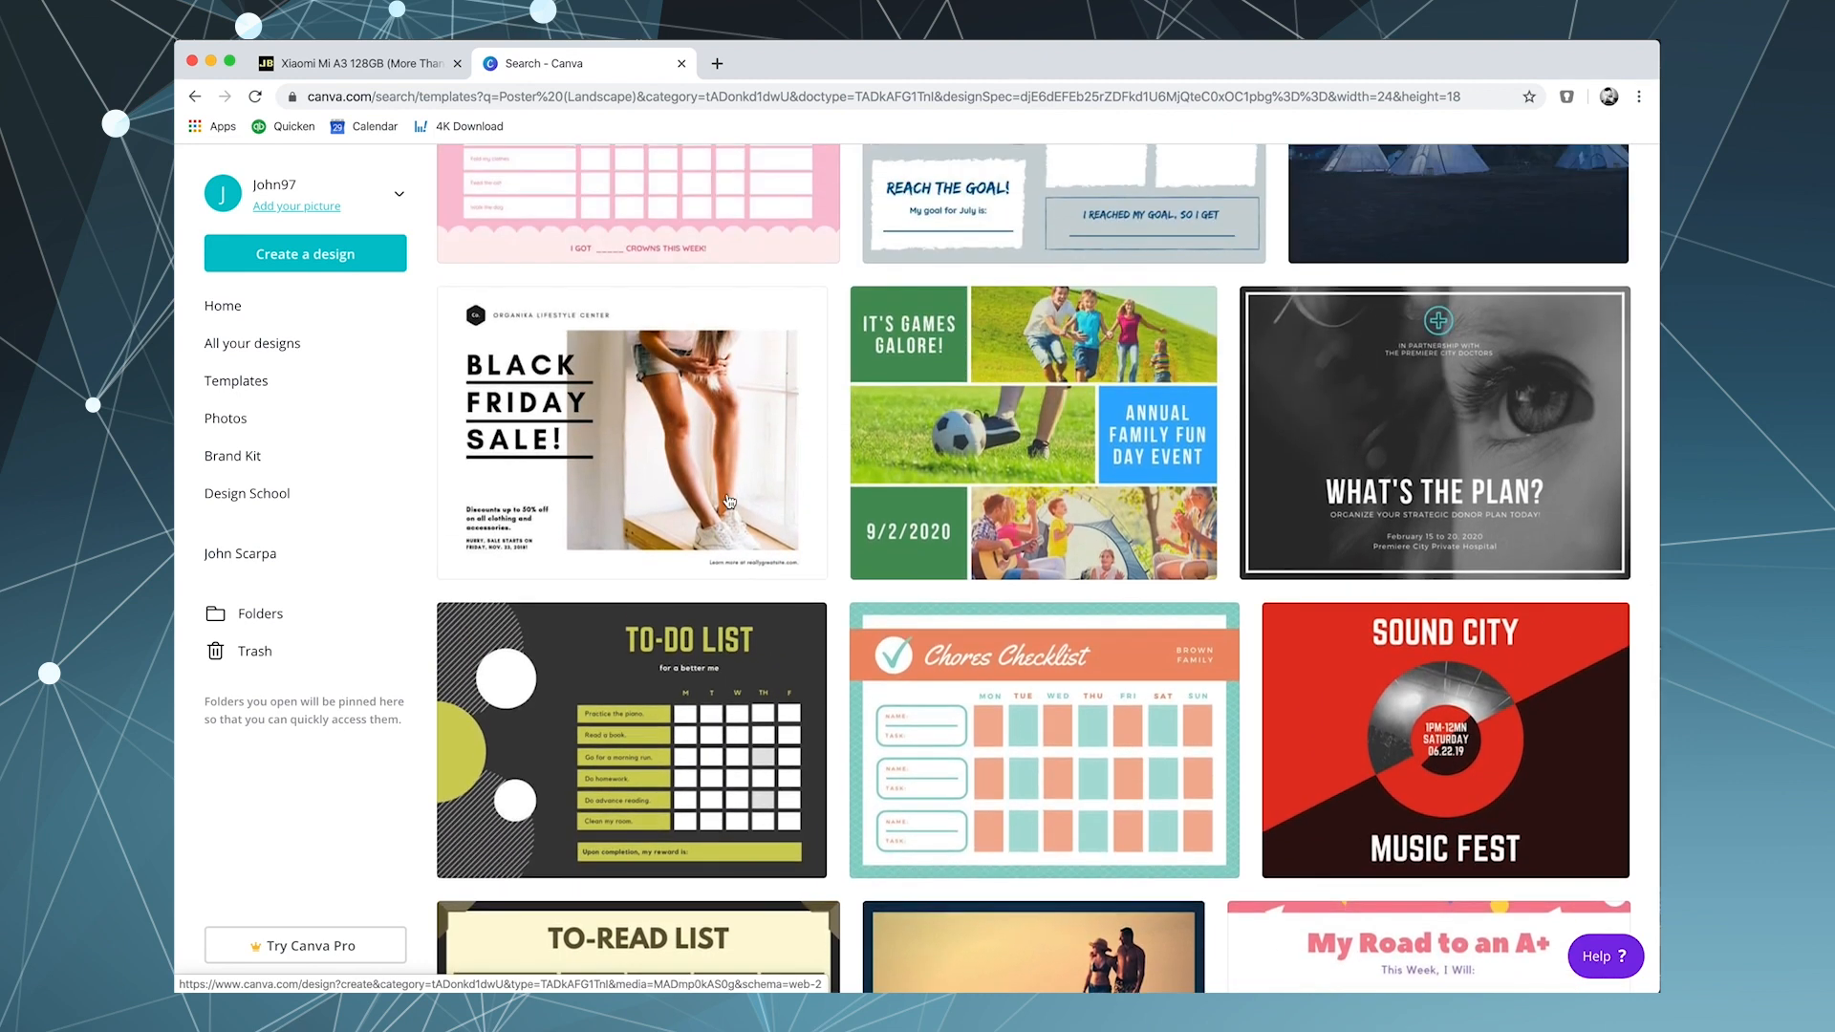
{"action": "scroll", "coordinate": [727, 501], "scroll_direction": "down", "scroll_amount": 3}
{"action": "scroll", "coordinate": [727, 501], "scroll_direction": "down", "scroll_amount": 5}
{"action": "scroll", "coordinate": [727, 501], "scroll_direction": "down", "scroll_amount": 3}
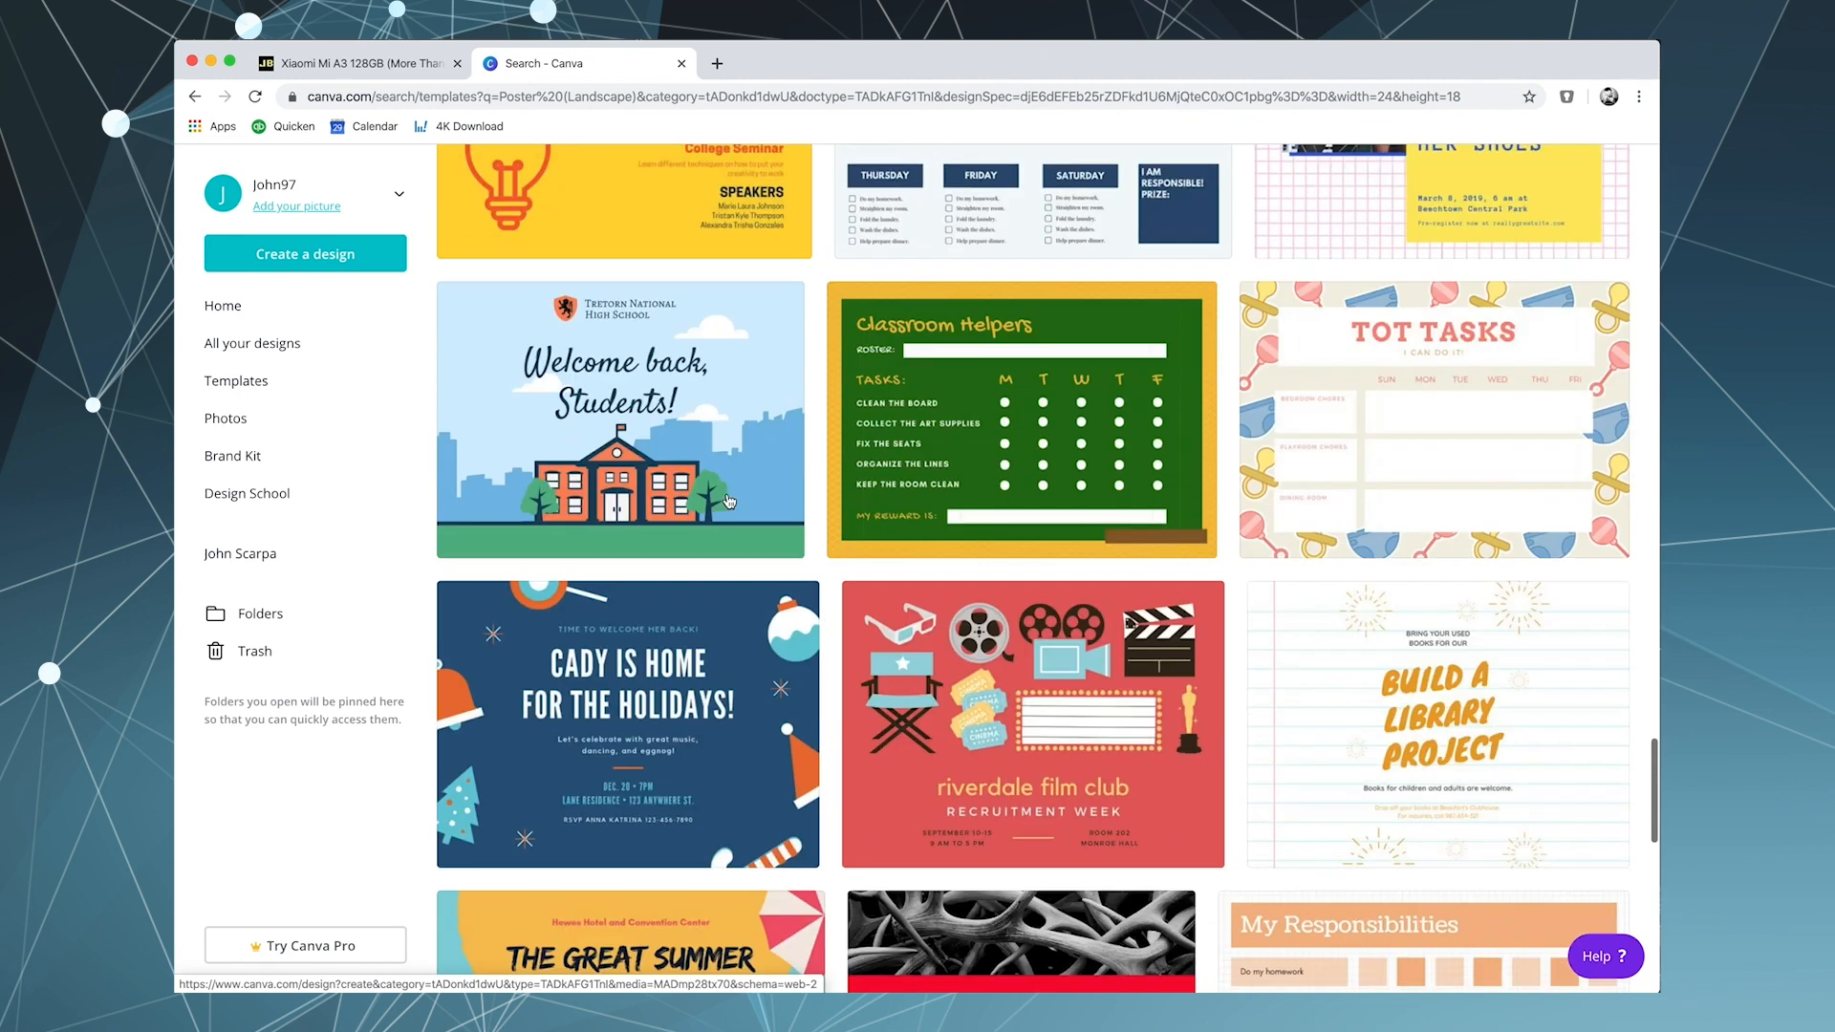
{"action": "scroll", "coordinate": [727, 500], "scroll_direction": "down", "scroll_amount": 5}
{"action": "scroll", "coordinate": [728, 501], "scroll_direction": "down", "scroll_amount": 1}
{"action": "scroll", "coordinate": [727, 501], "scroll_direction": "up", "scroll_amount": 3}
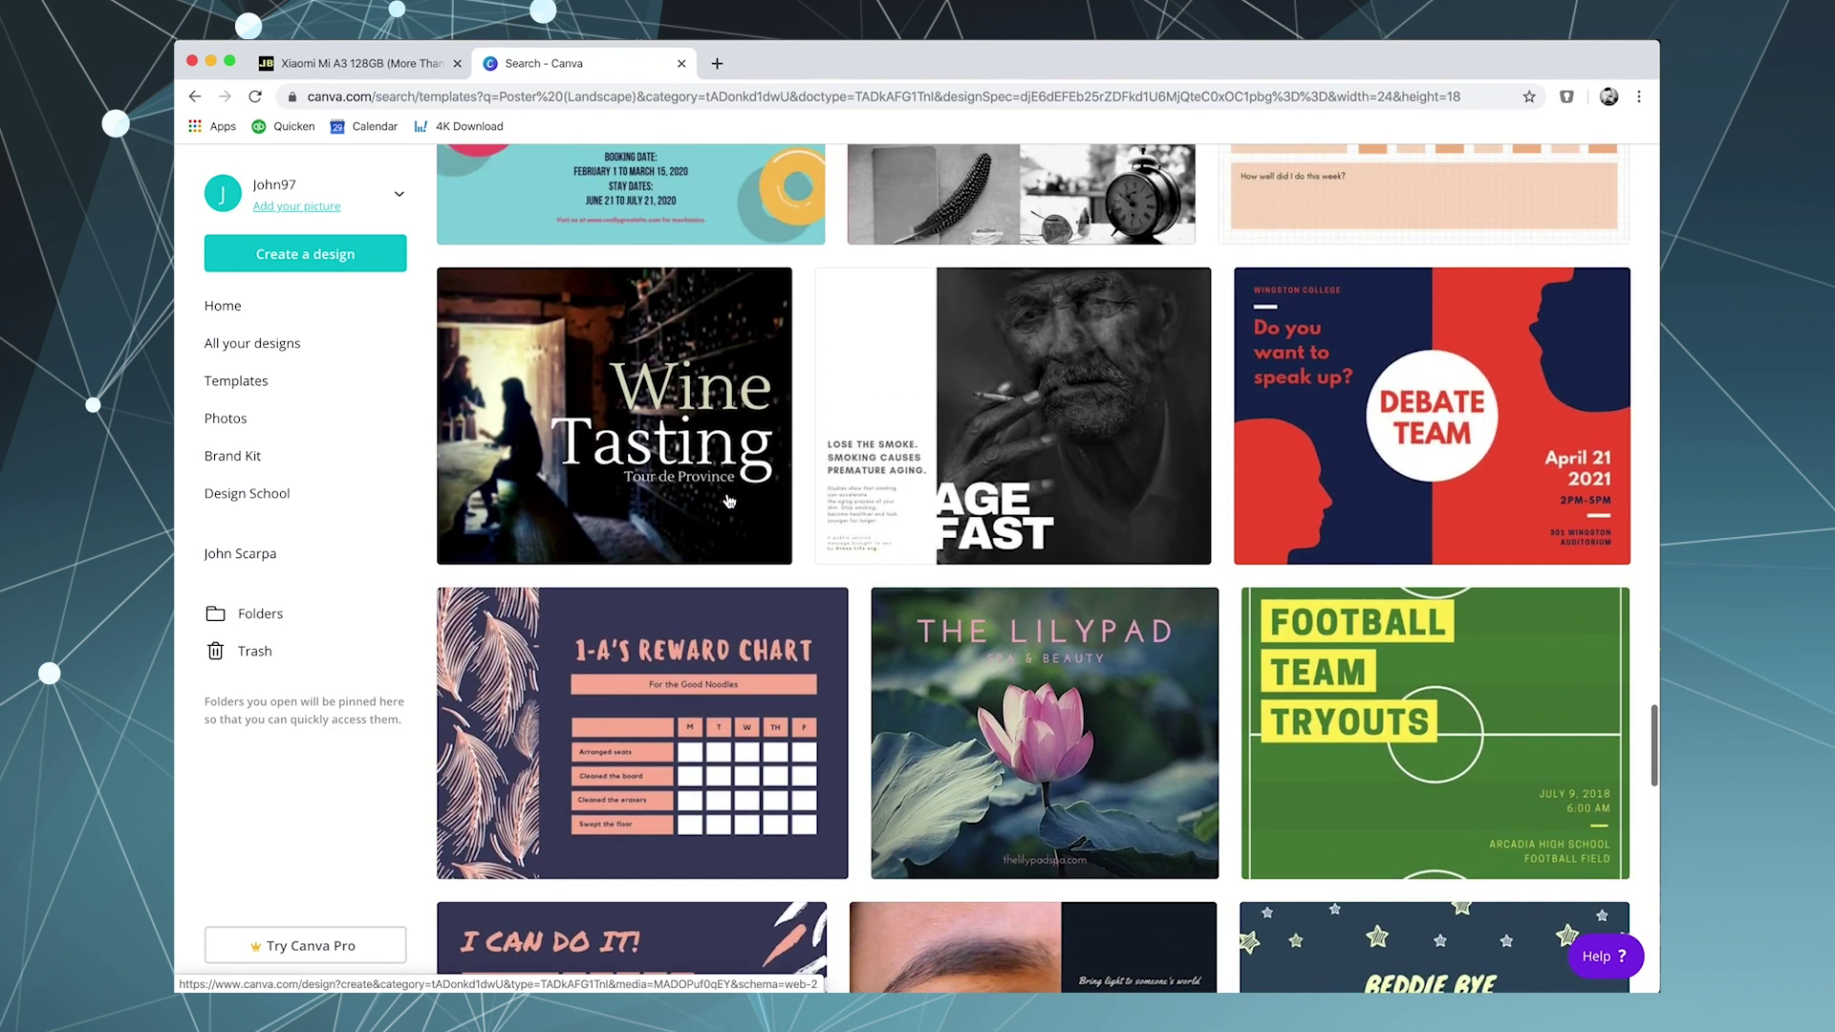
{"action": "left_click", "coordinate": [599, 457]}
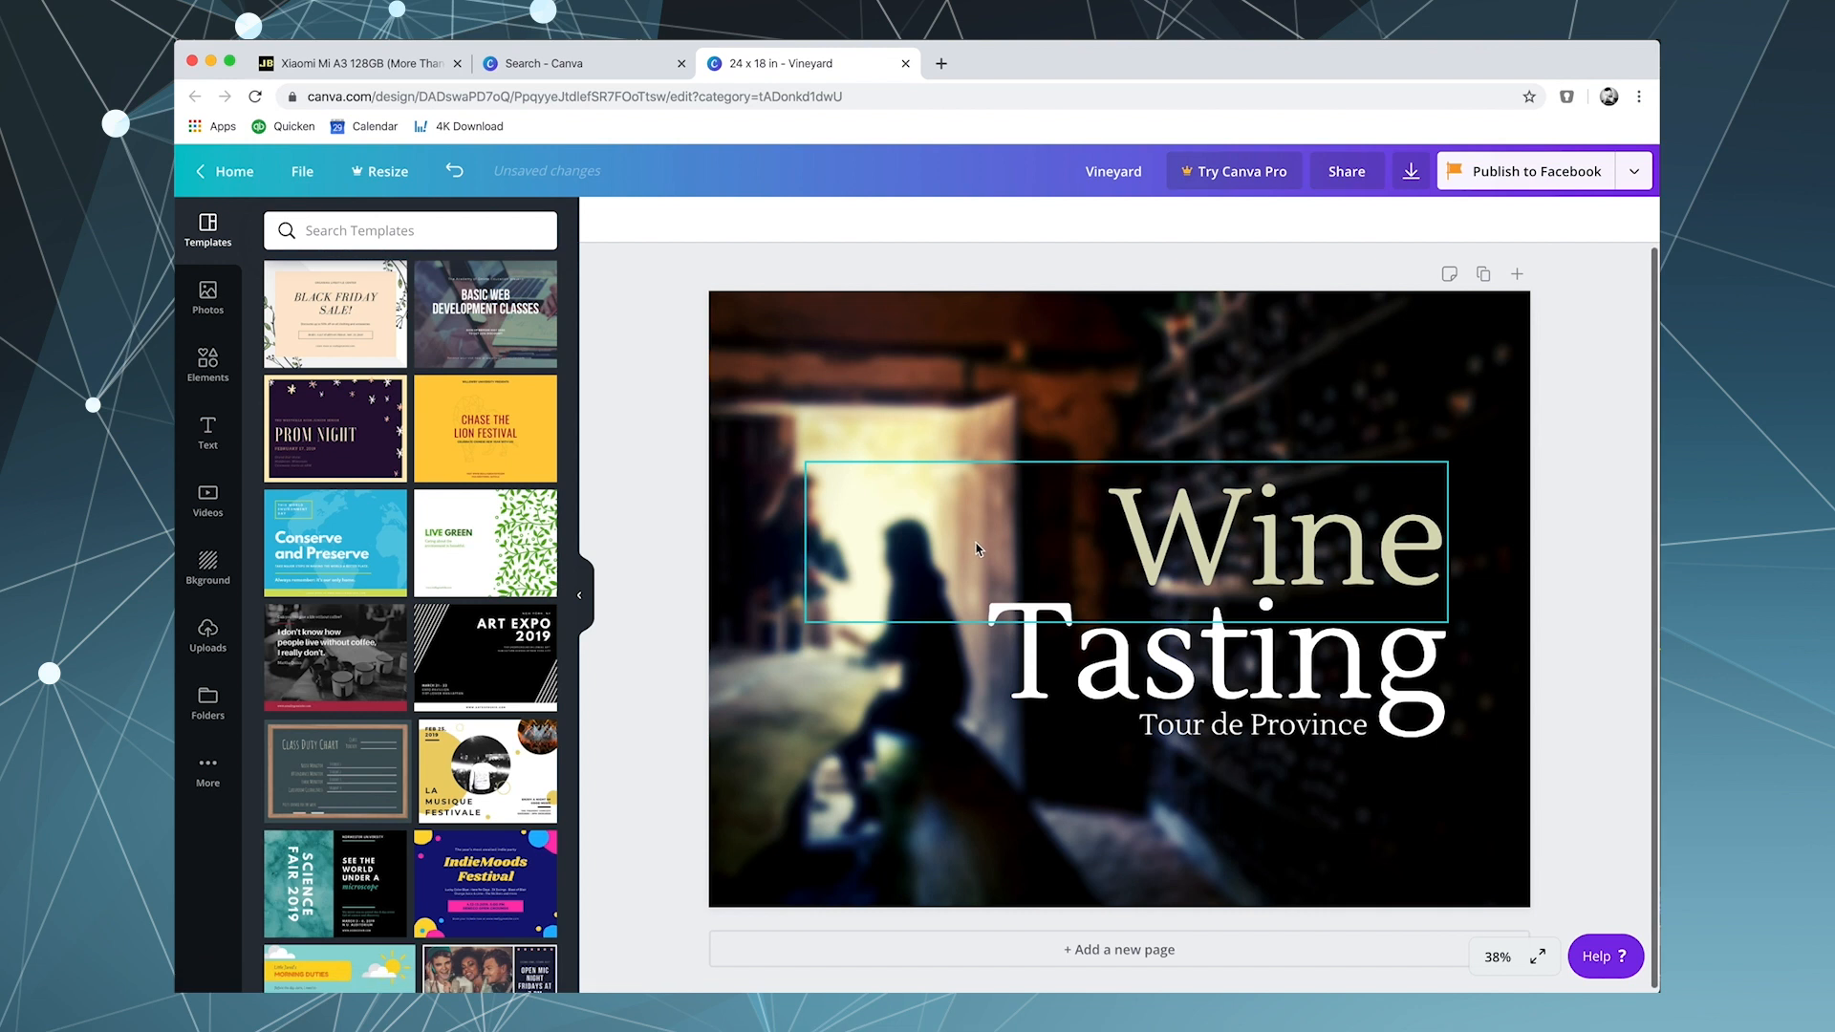
- Swap the poster background for the beach-woman photo stretched to fill the page, then select the Wine heading
{"action": "left_click", "coordinate": [979, 549]}
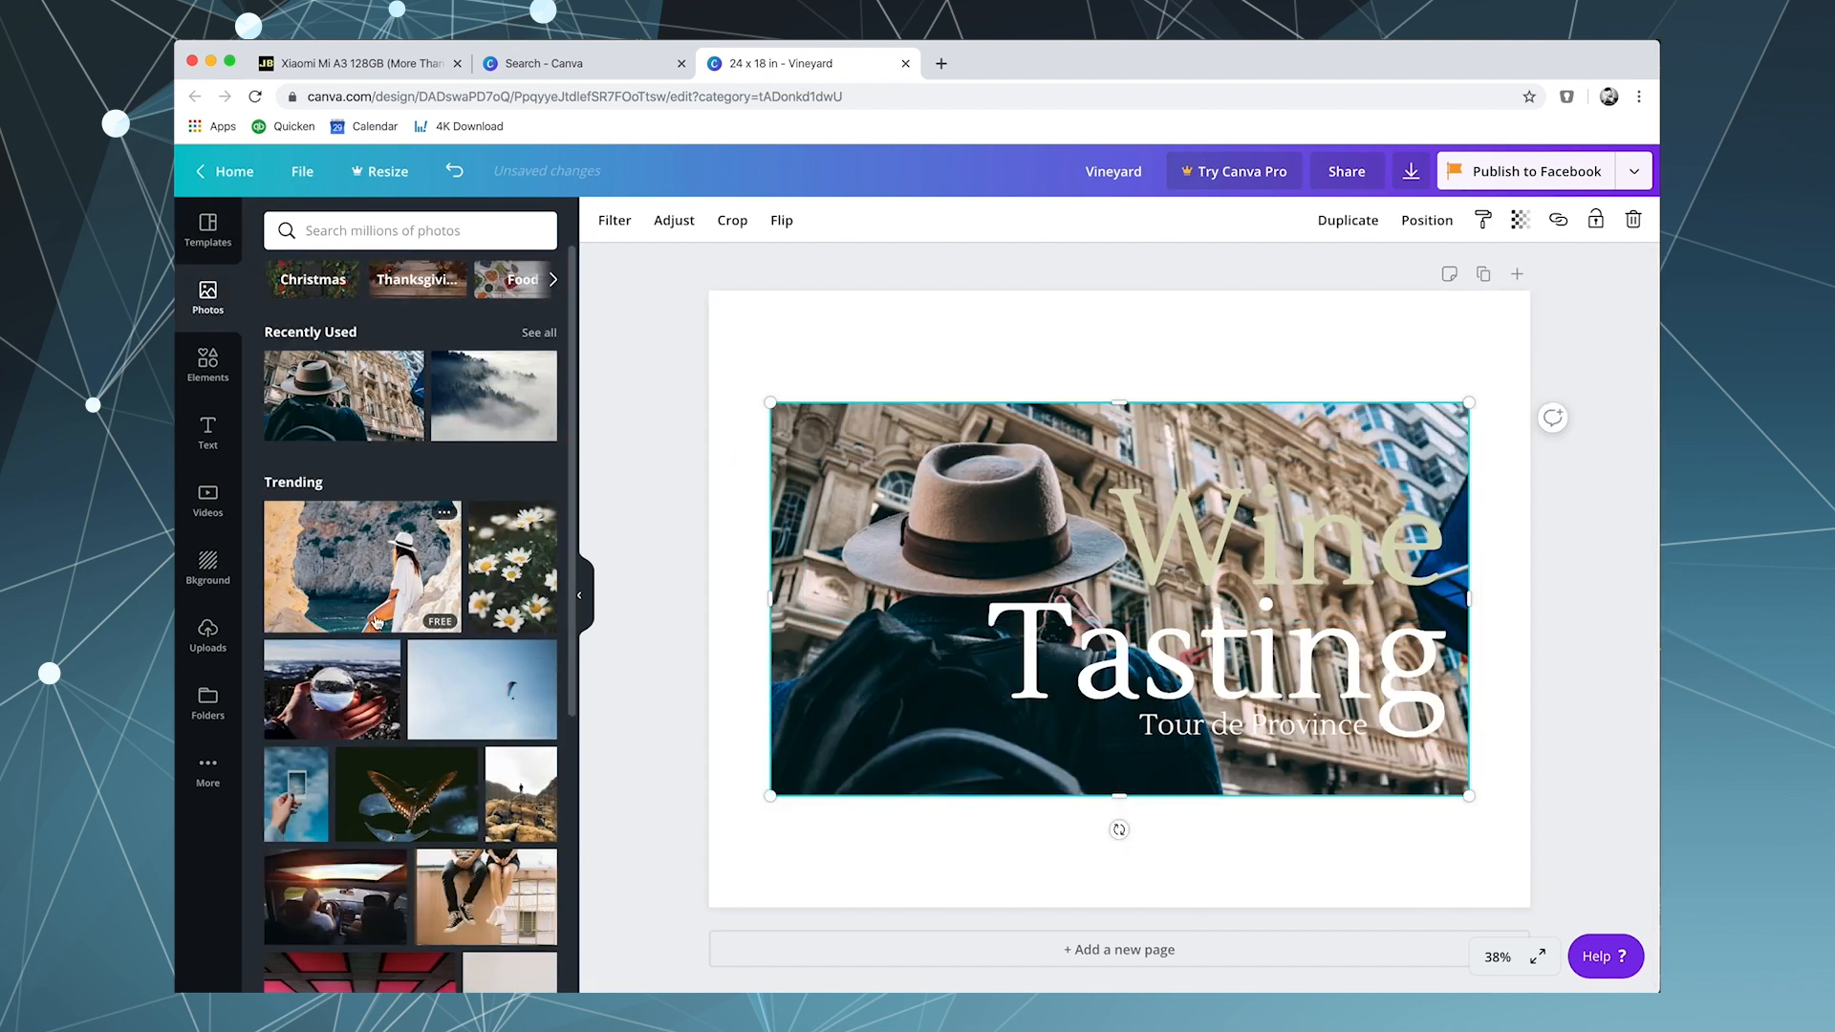
{"action": "scroll", "coordinate": [402, 602], "scroll_direction": "down", "scroll_amount": 1}
{"action": "left_click", "coordinate": [368, 545]}
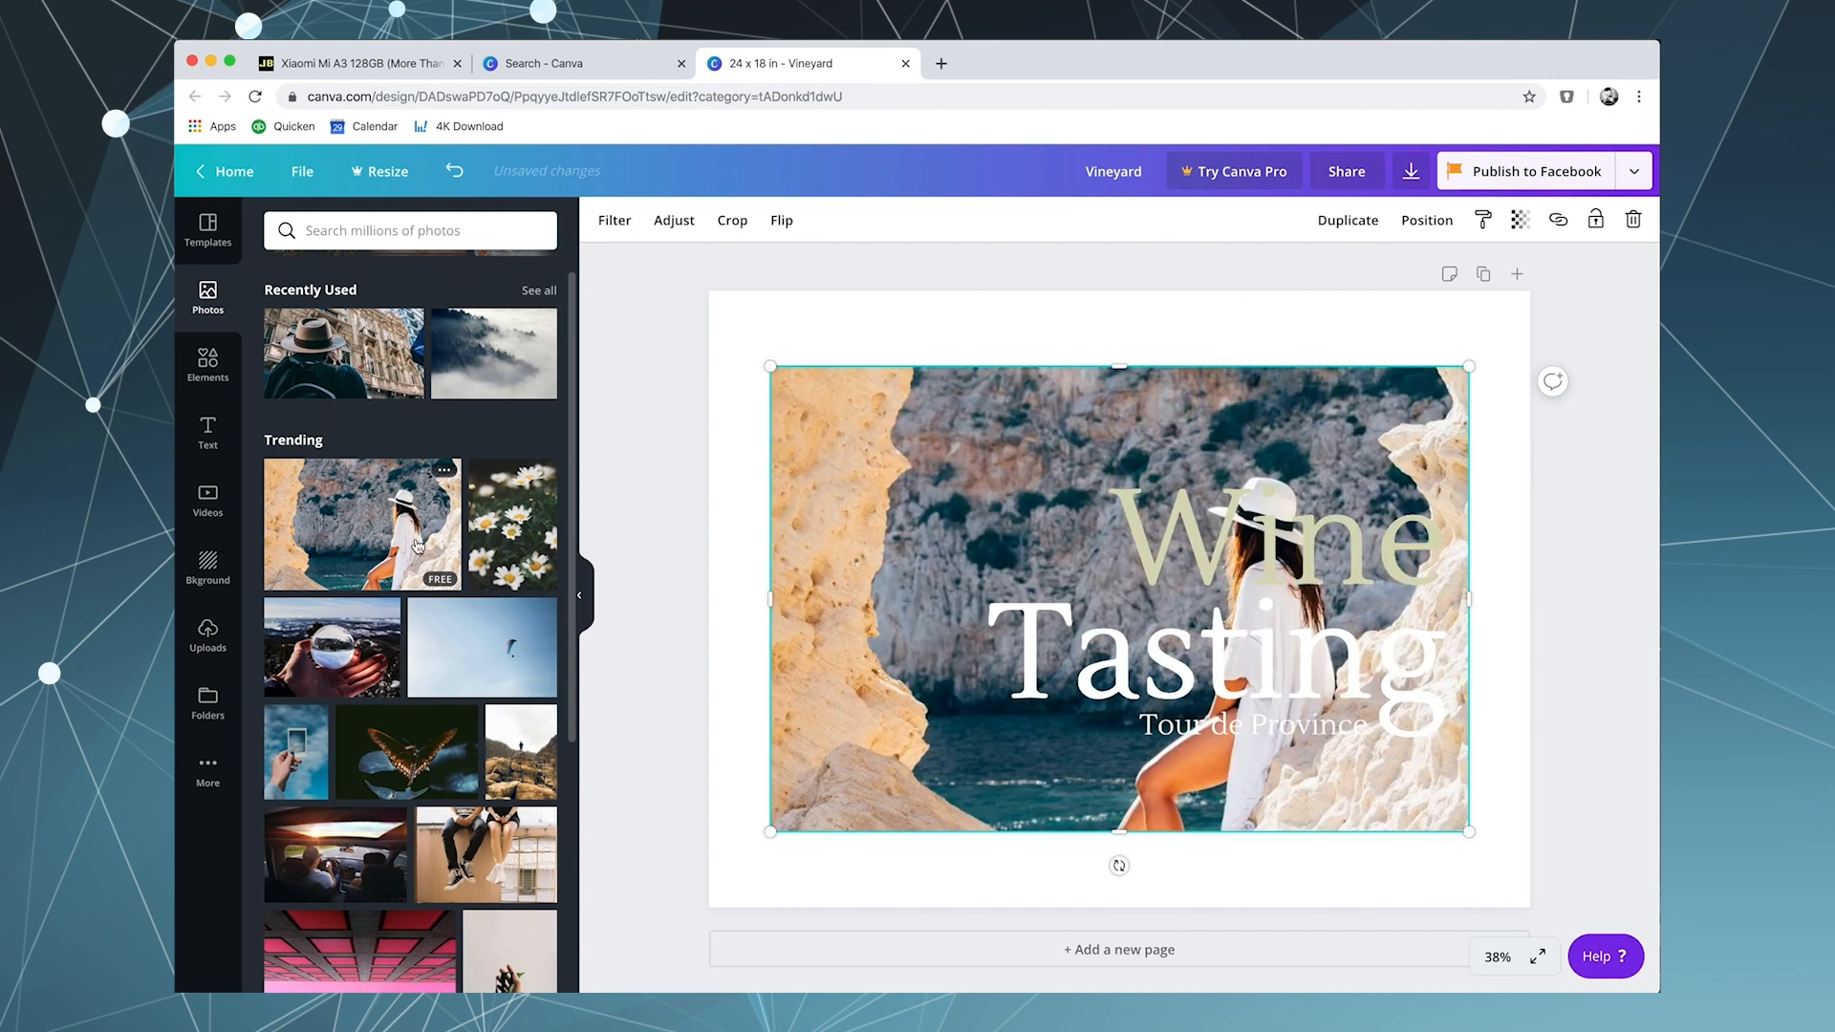
{"action": "left_click_drag", "start_coordinate": [769, 363], "coordinate": [632, 273]}
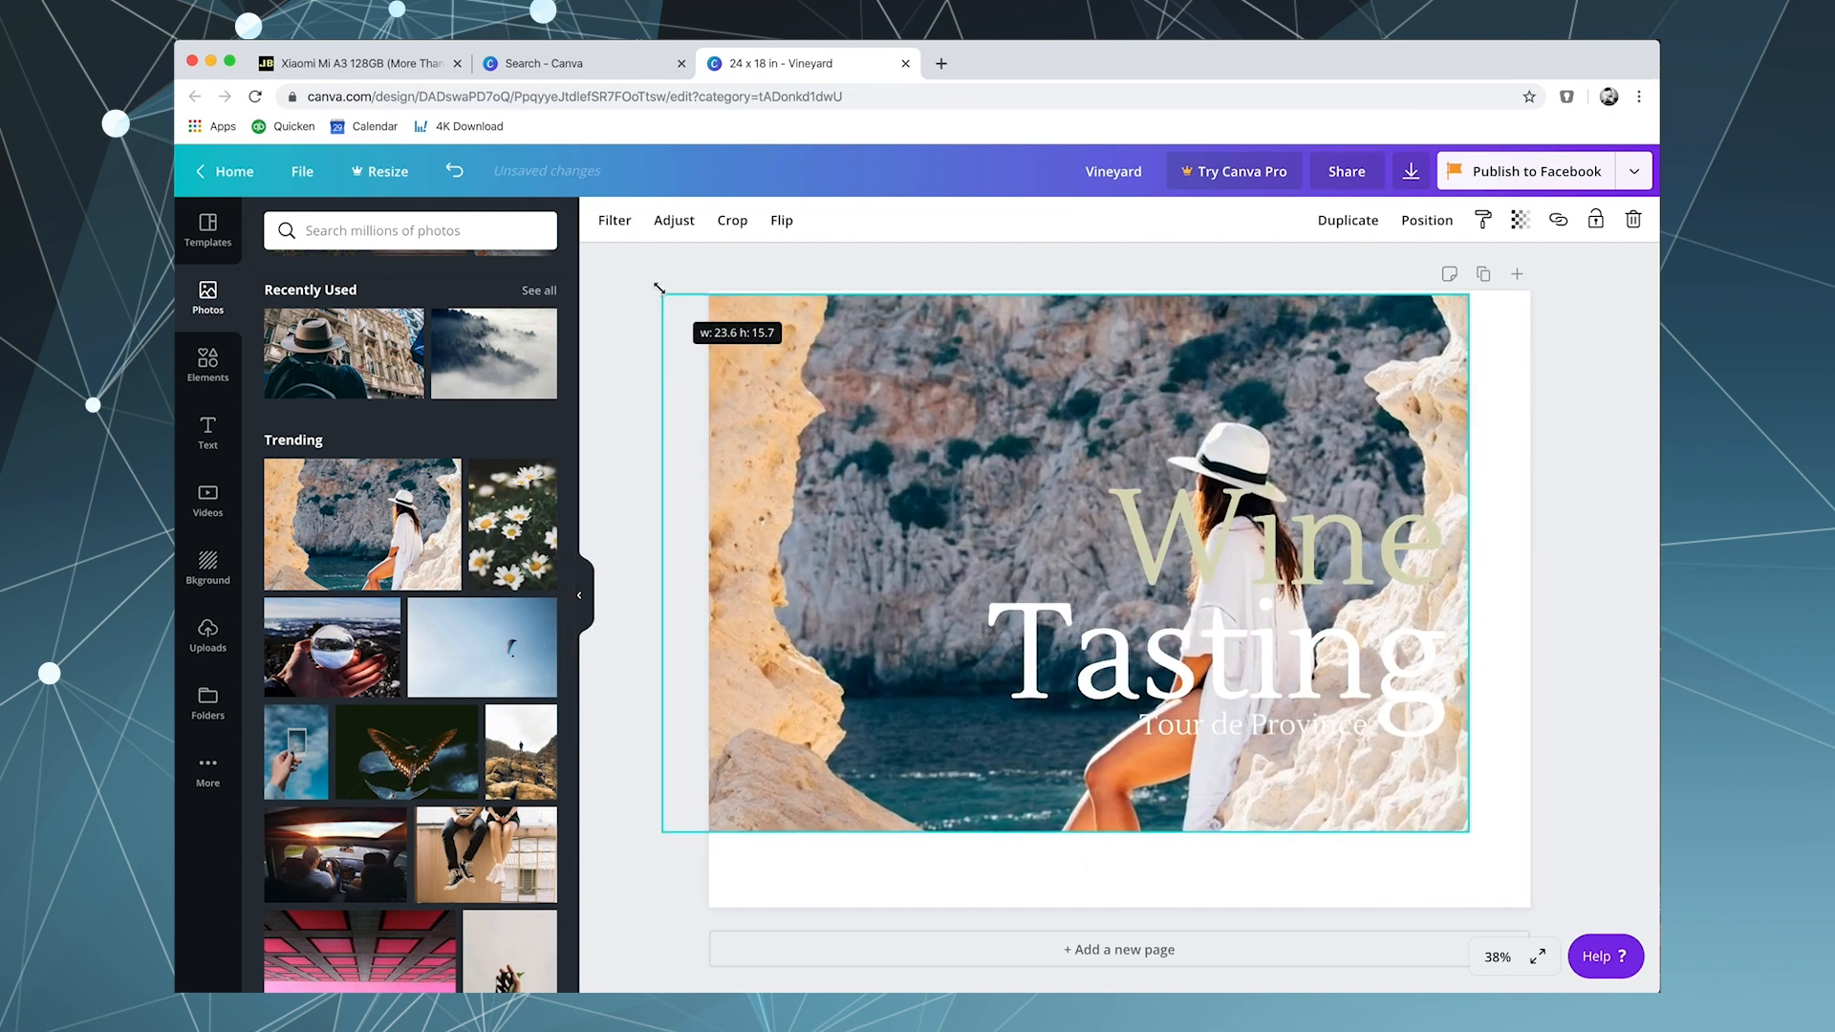
{"action": "left_click_drag", "start_coordinate": [782, 361], "coordinate": [747, 350]}
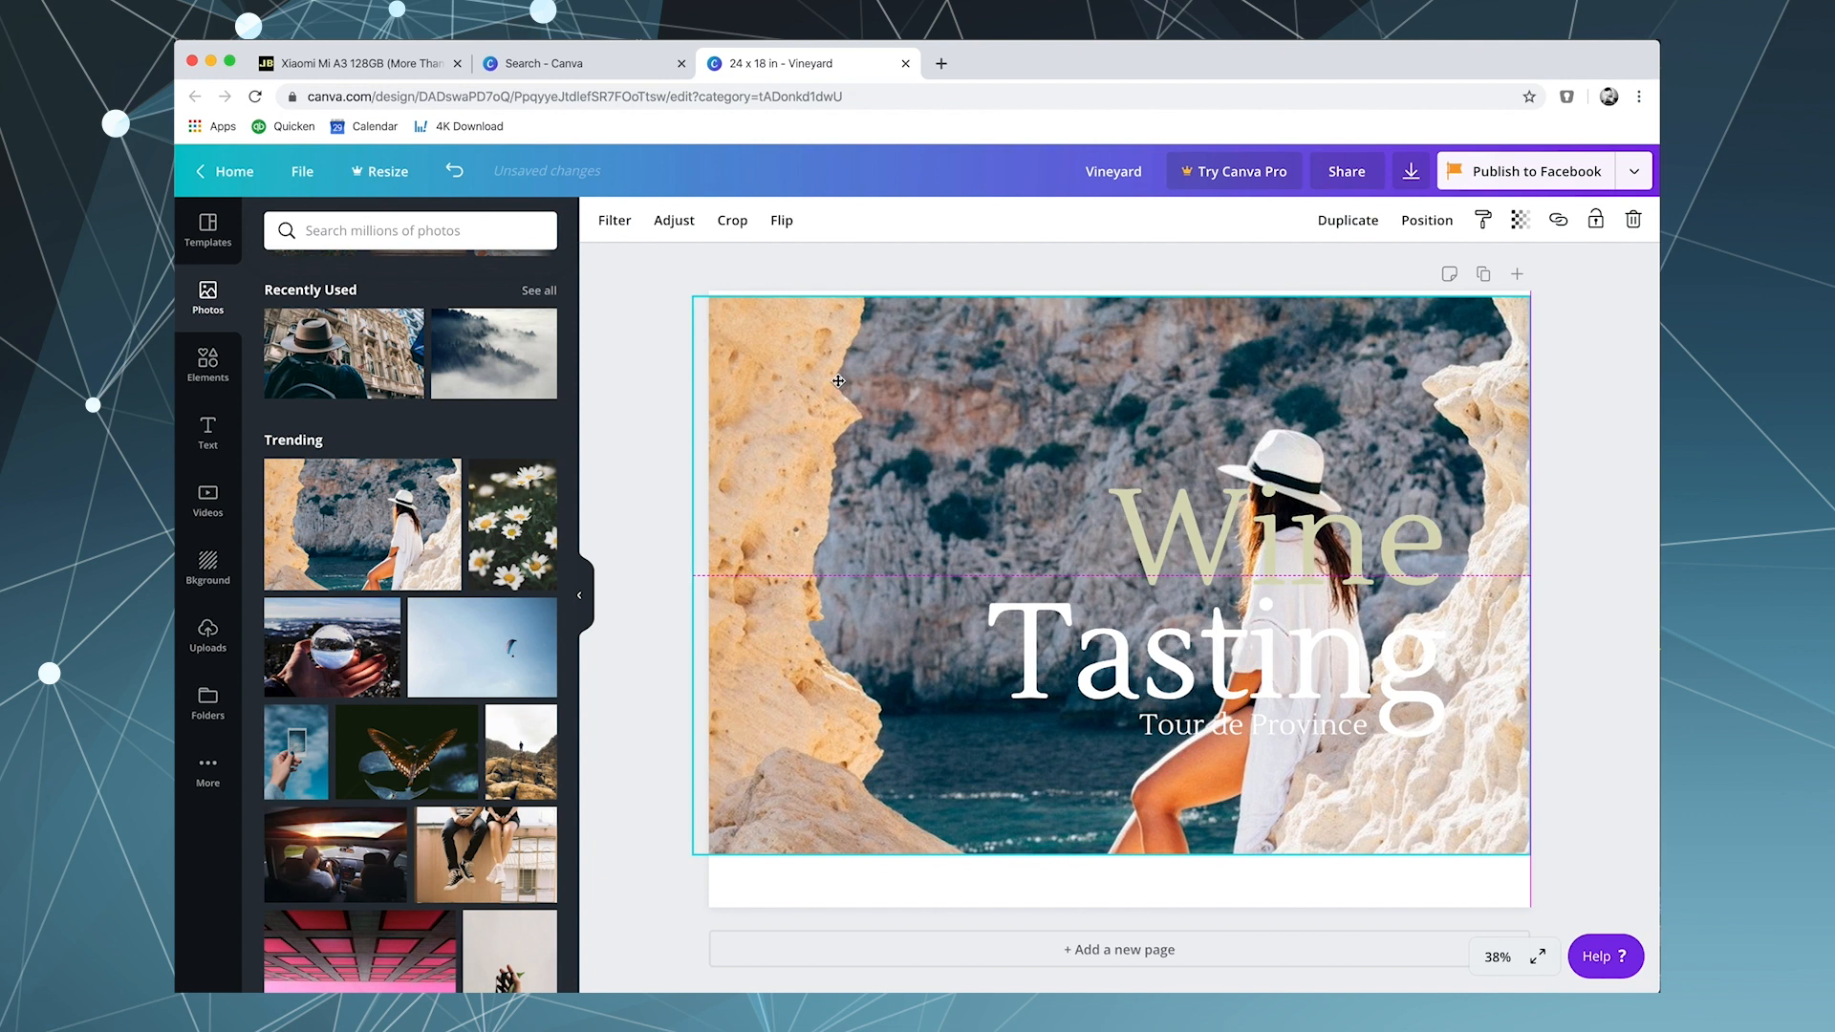
{"action": "left_click_drag", "start_coordinate": [696, 296], "coordinate": [709, 286]}
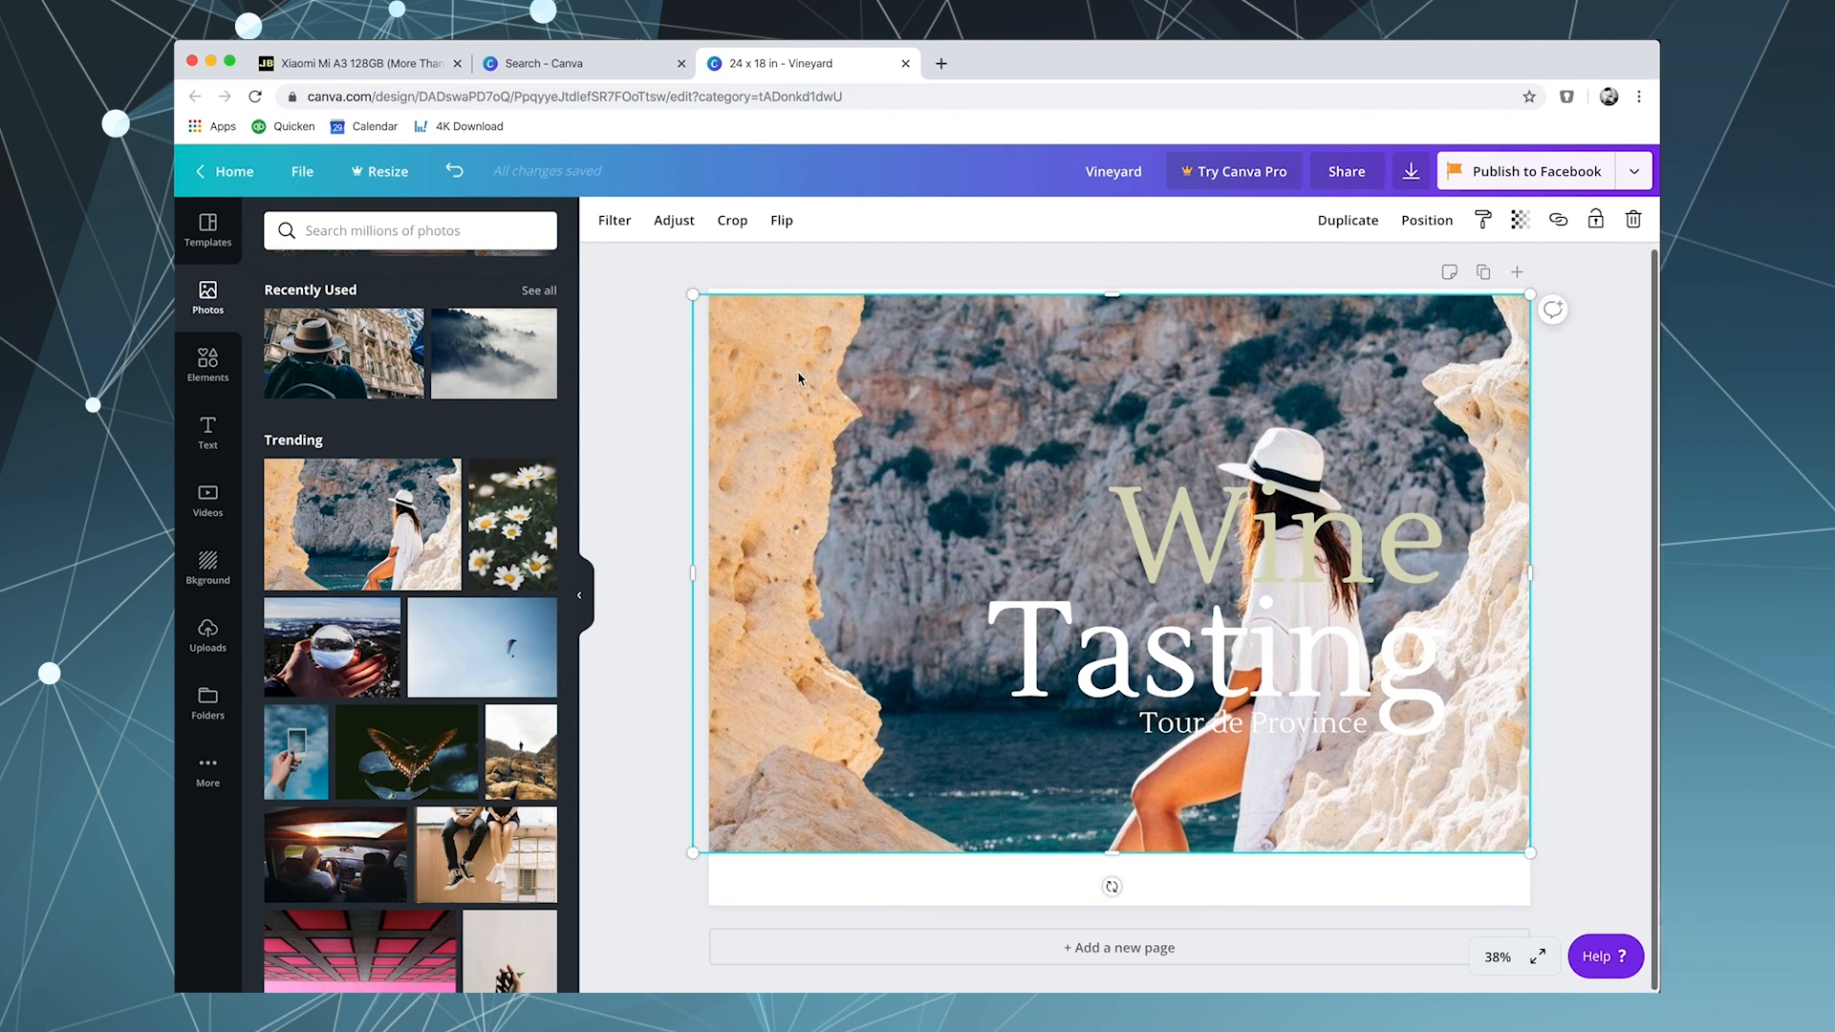
{"action": "left_click", "coordinate": [1281, 558]}
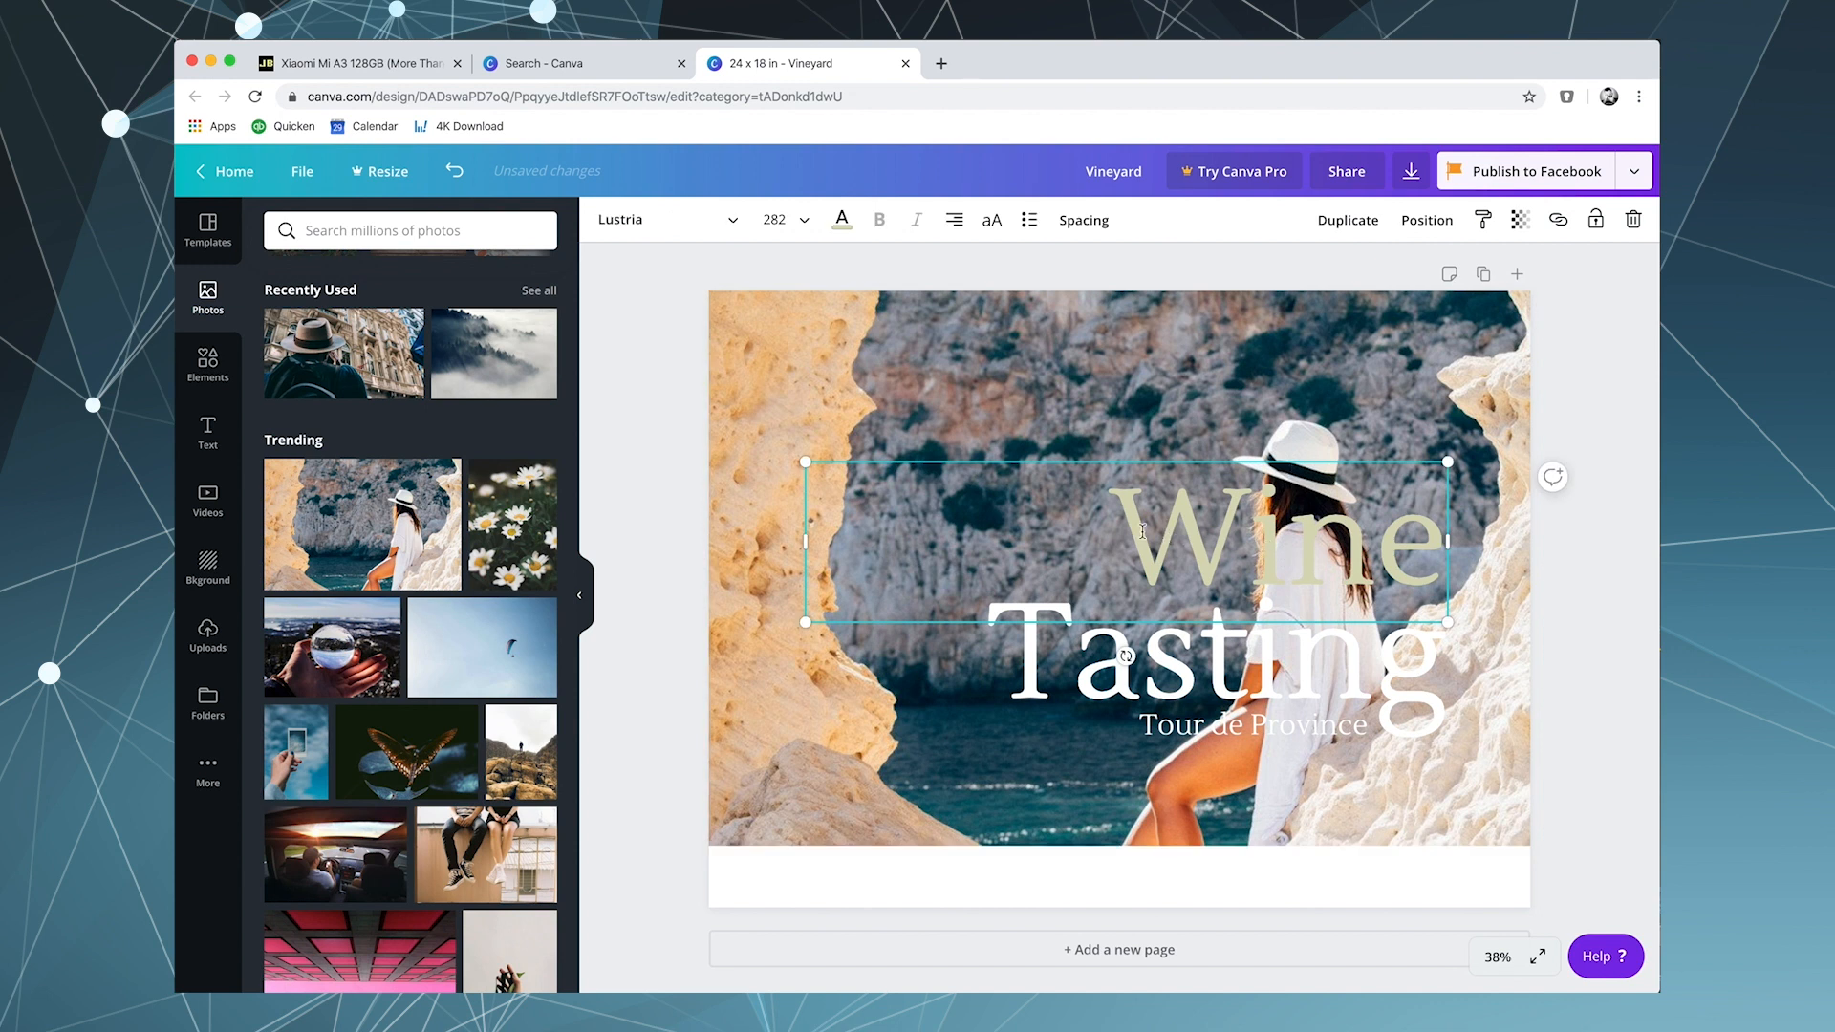
- Highlight the Wine heading, then download the poster as a PNG file
{"action": "left_click_drag", "start_coordinate": [1142, 532], "coordinate": [1417, 568]}
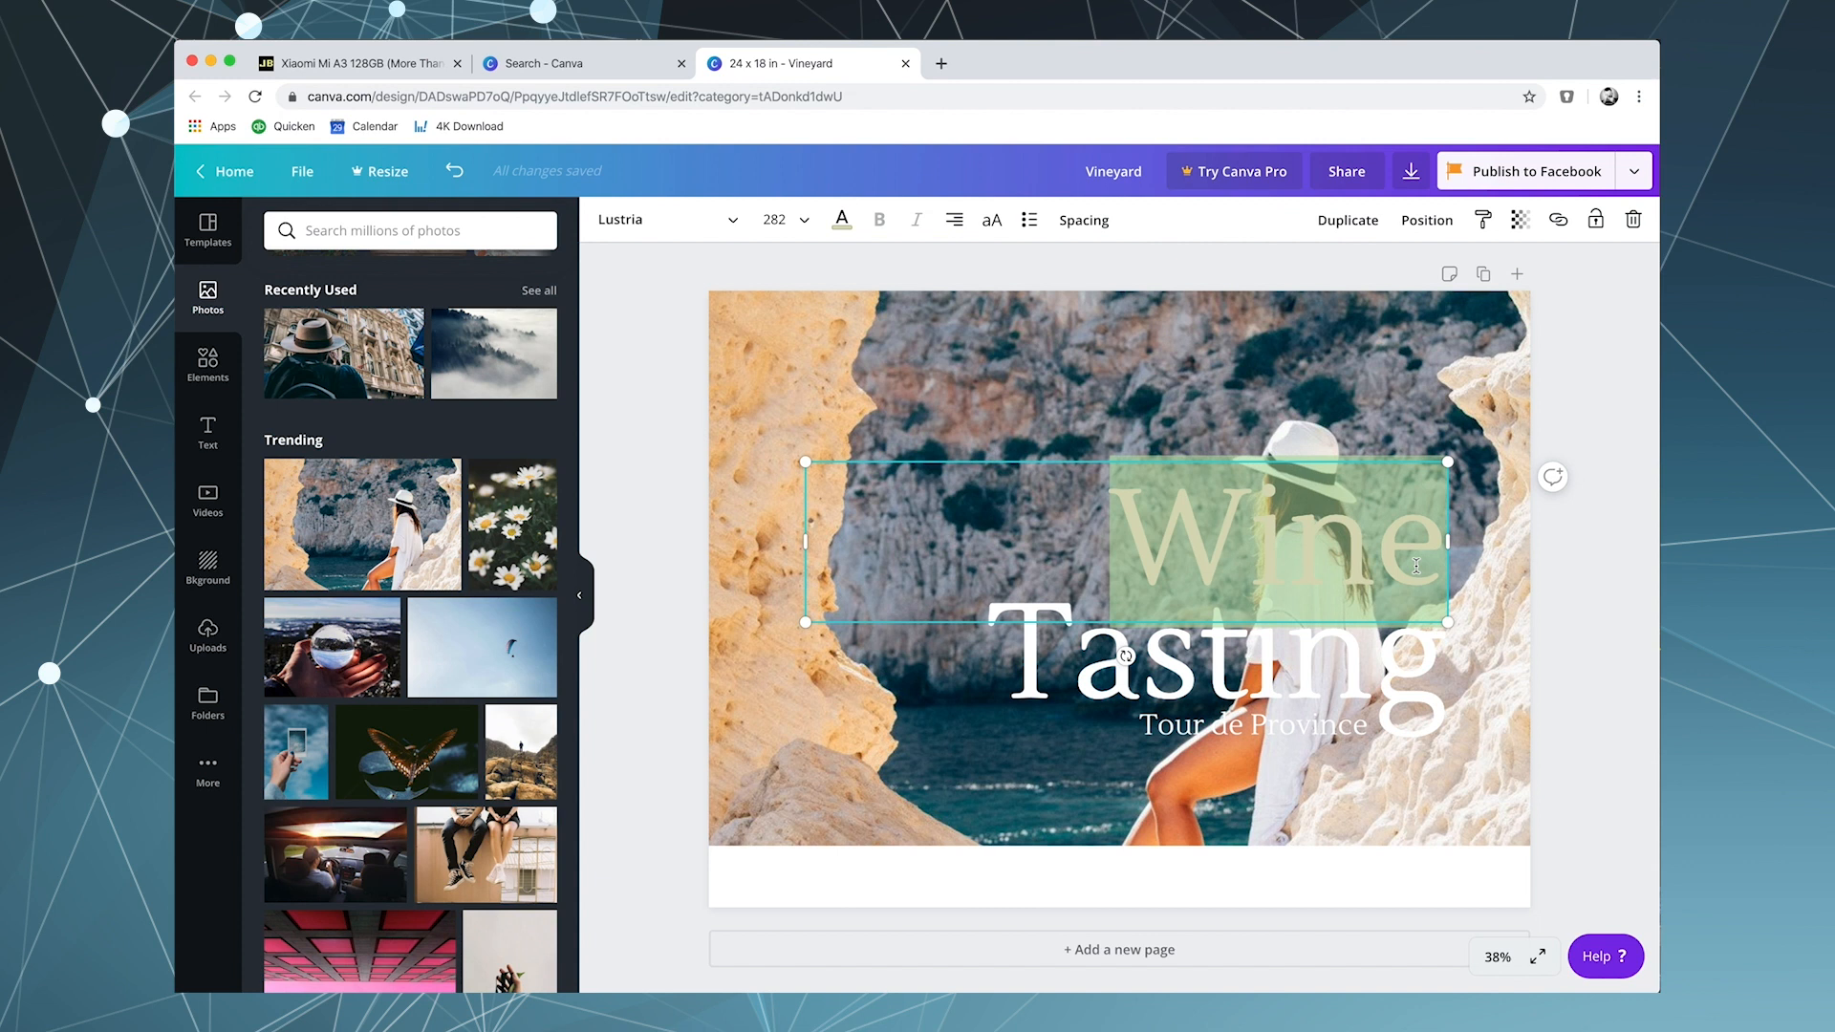
{"action": "type", "text": "Travel"}
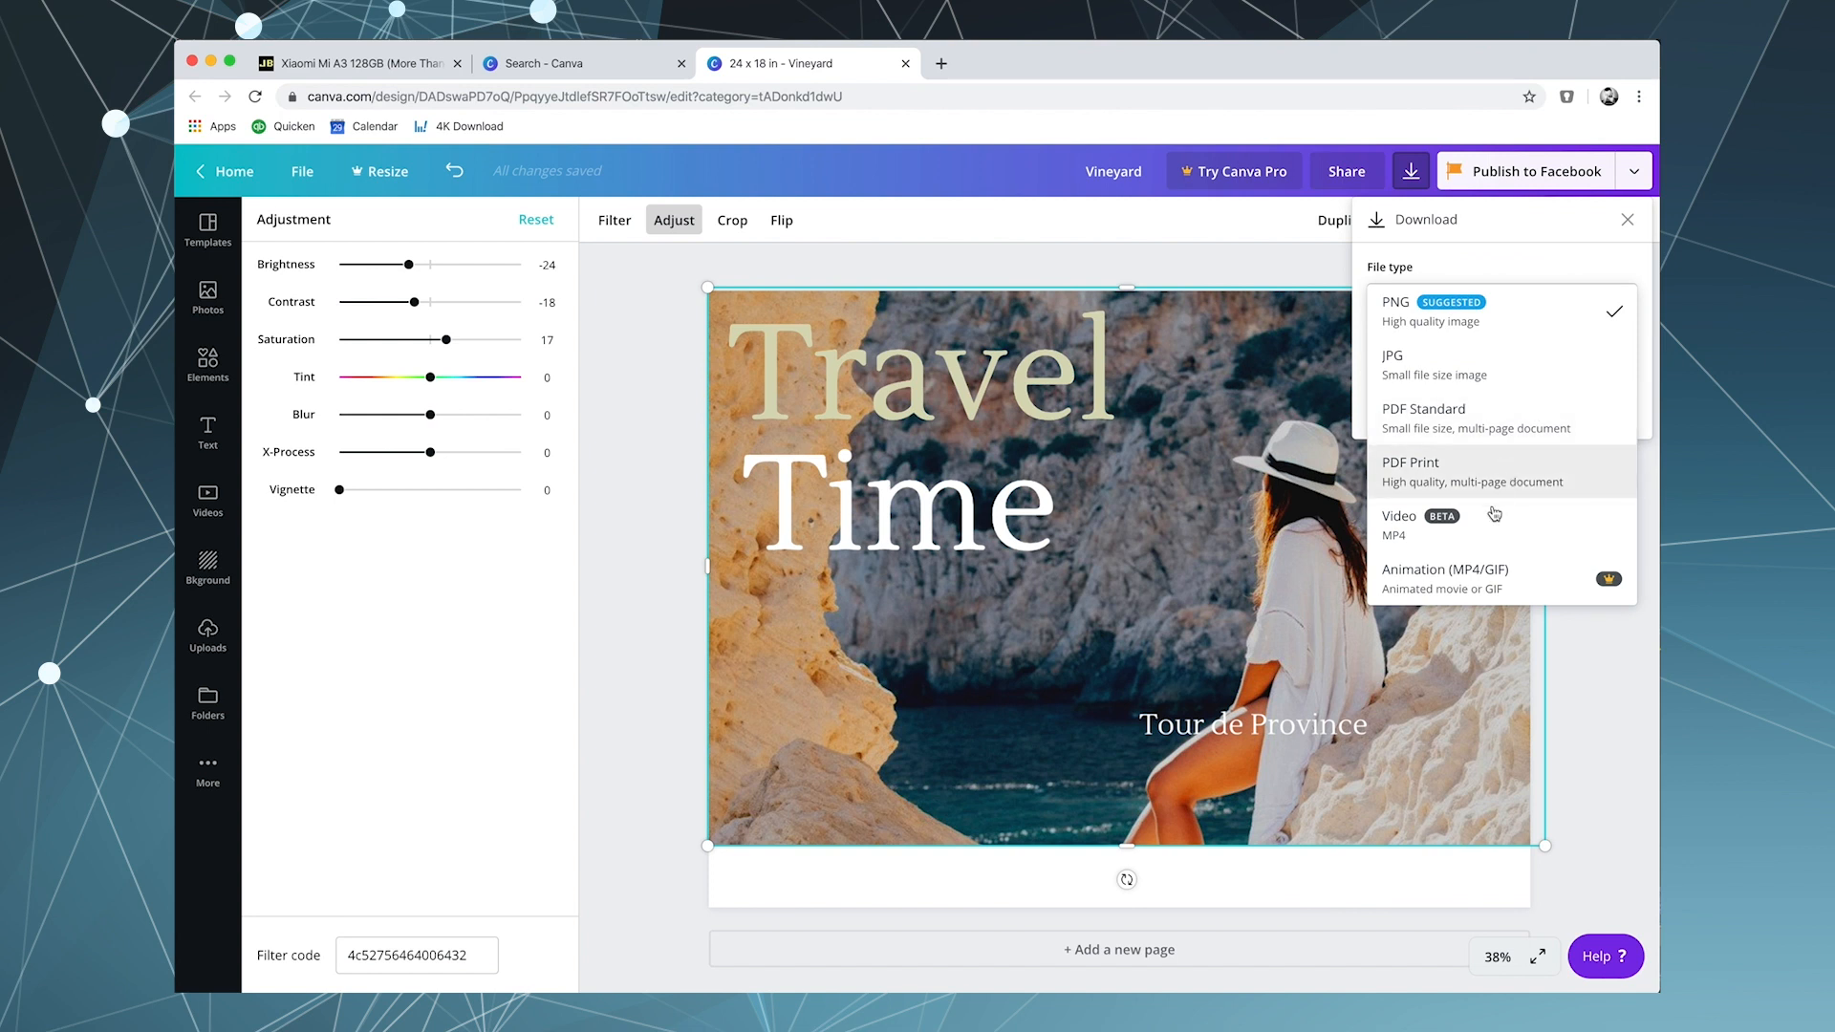
{"action": "left_click", "coordinate": [1471, 320]}
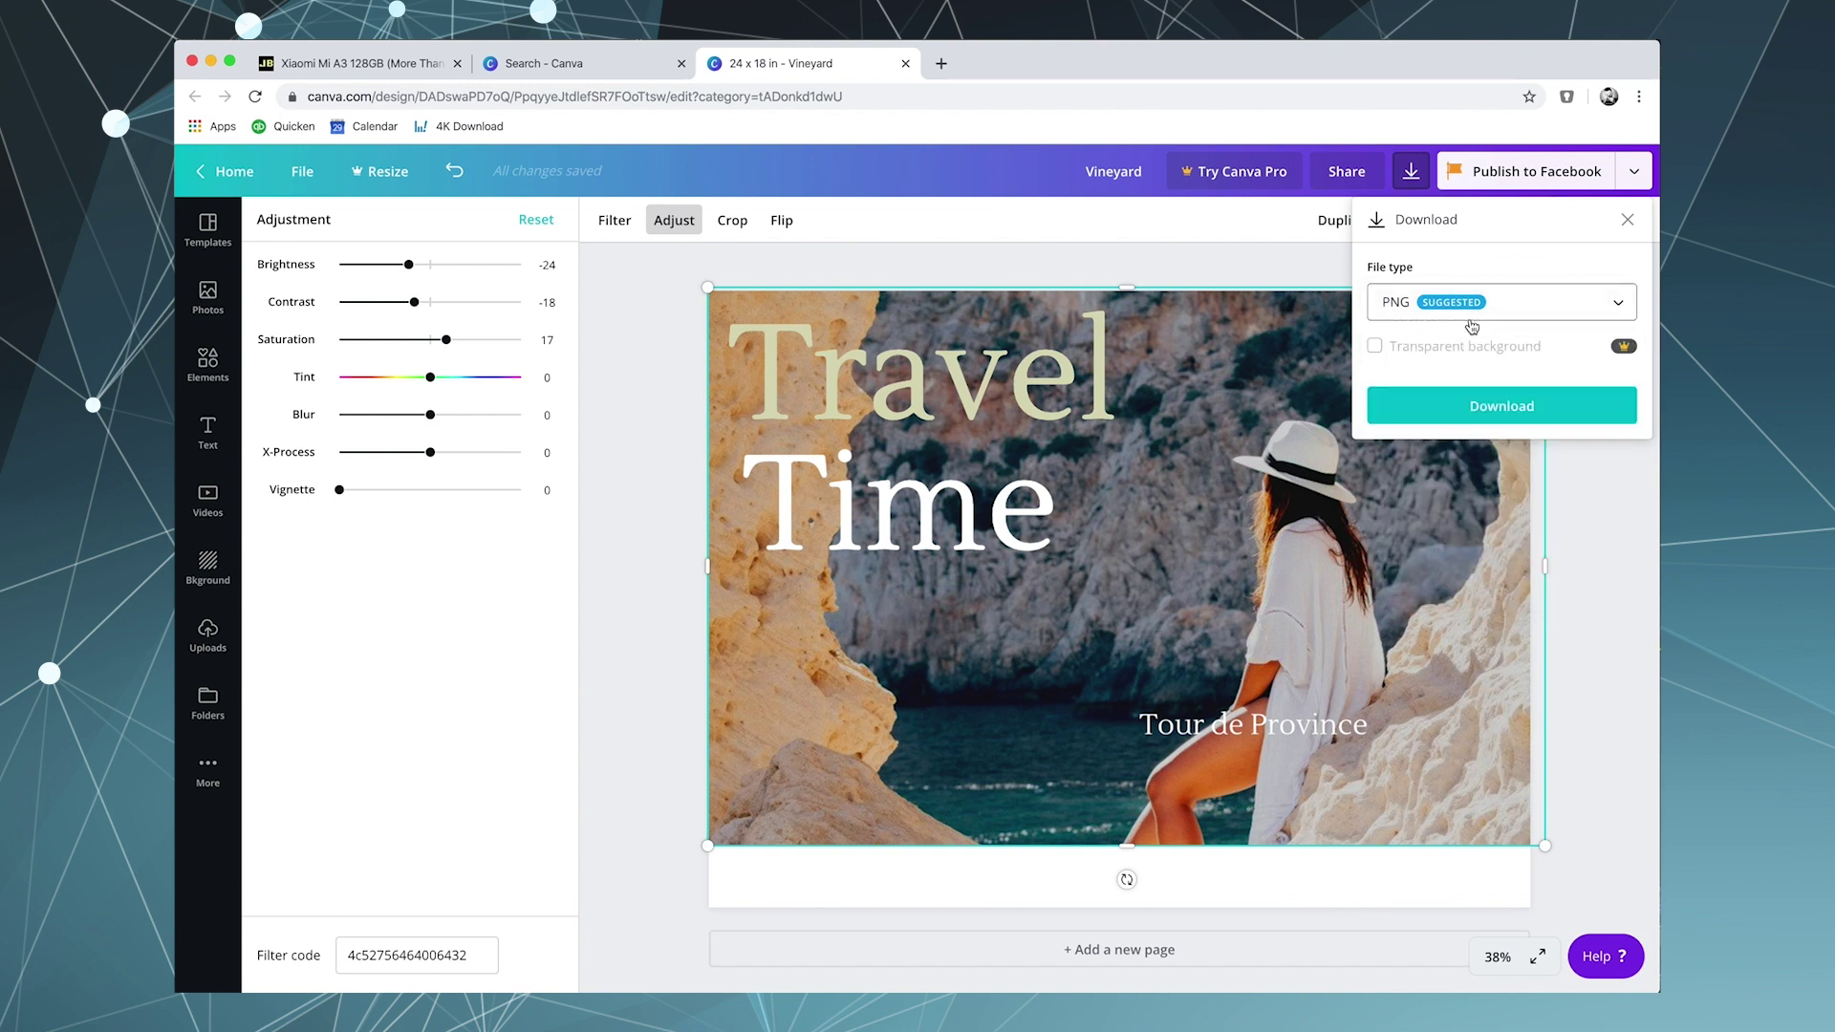
{"action": "left_click", "coordinate": [1501, 406]}
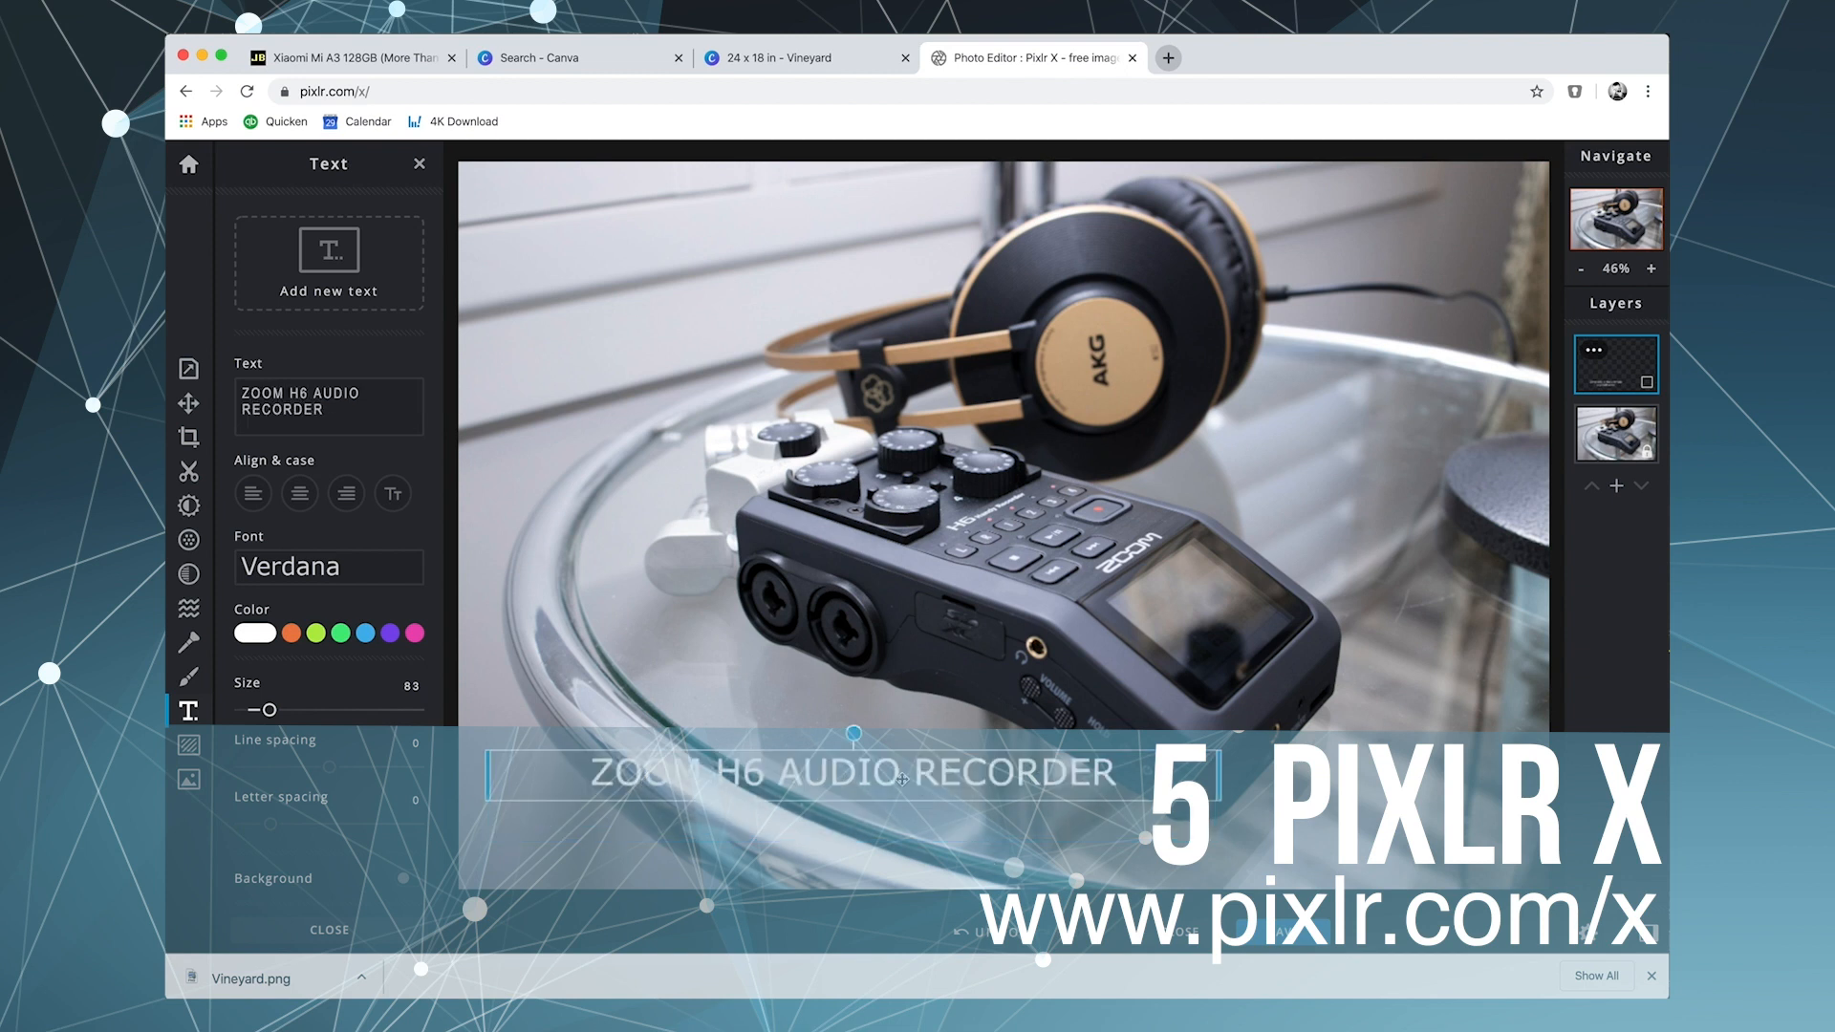
- Move the ZOOM H6 AUDIO RECORDER caption down and right and briefly try the Arrange tool on the photo layer
{"action": "left_click_drag", "start_coordinate": [902, 777], "coordinate": [1252, 849]}
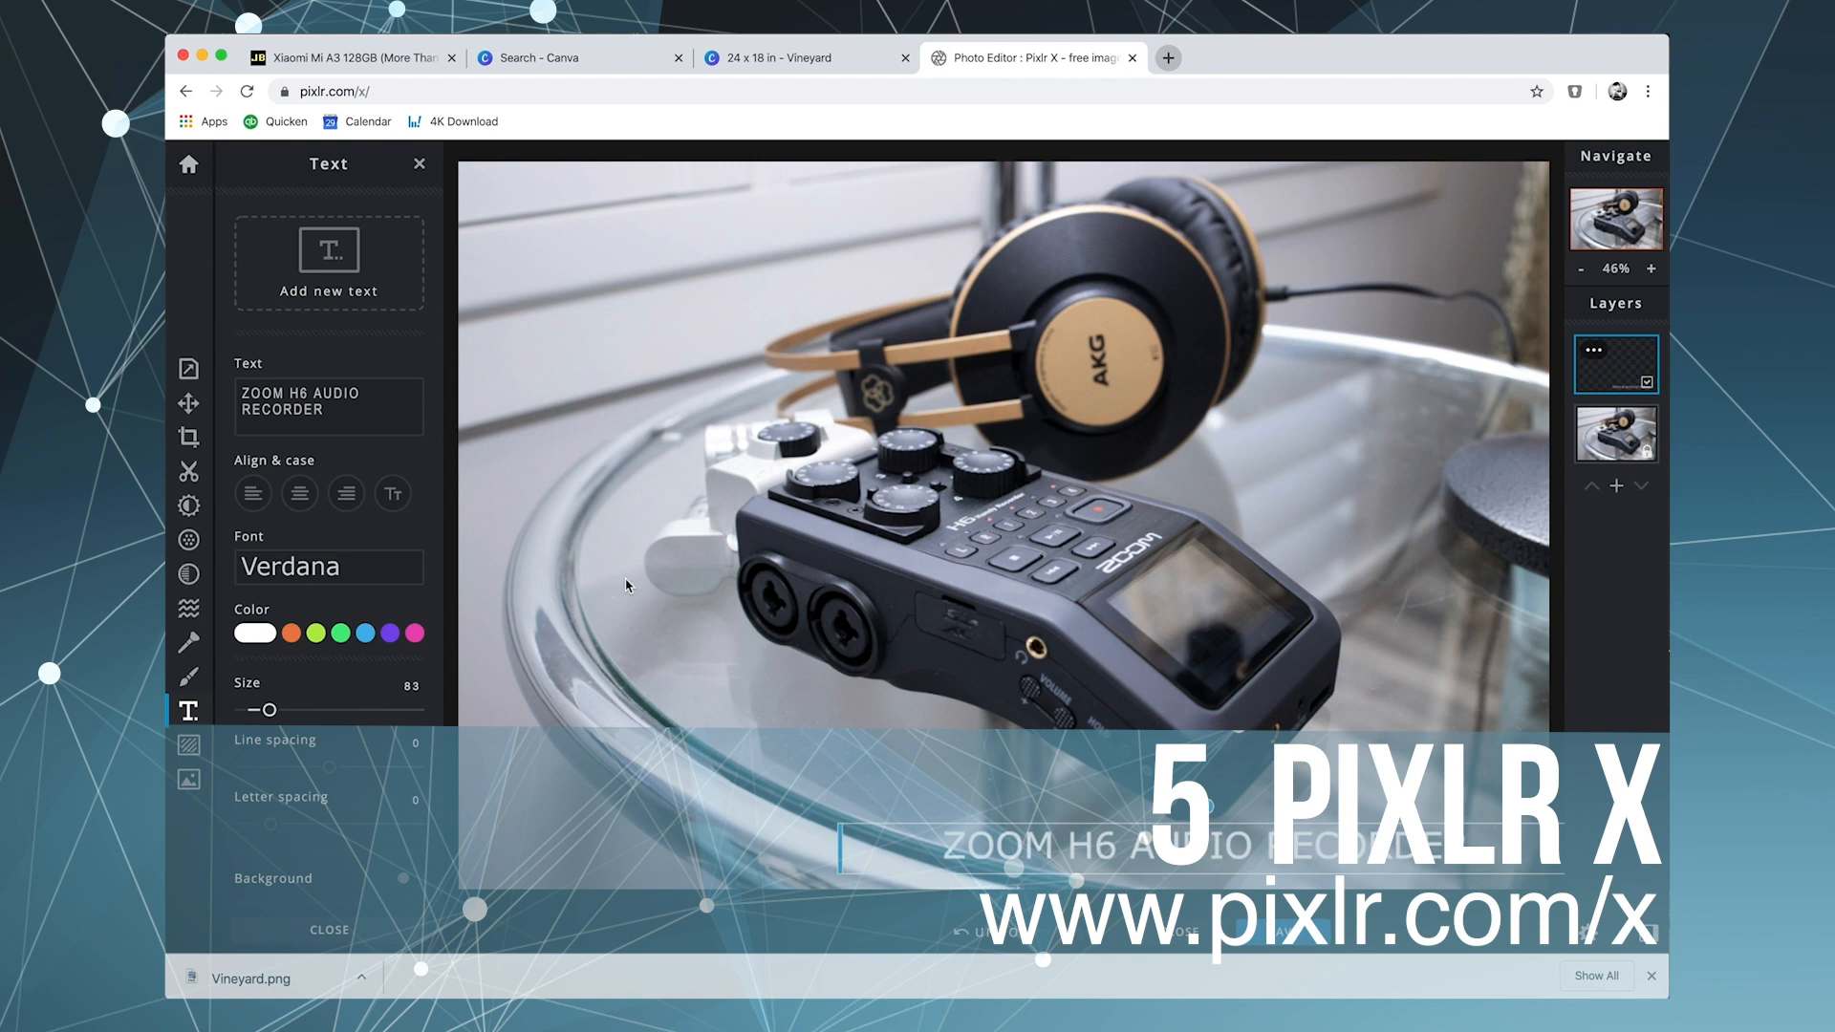
{"action": "left_click", "coordinate": [188, 404]}
{"action": "left_click", "coordinate": [1632, 438]}
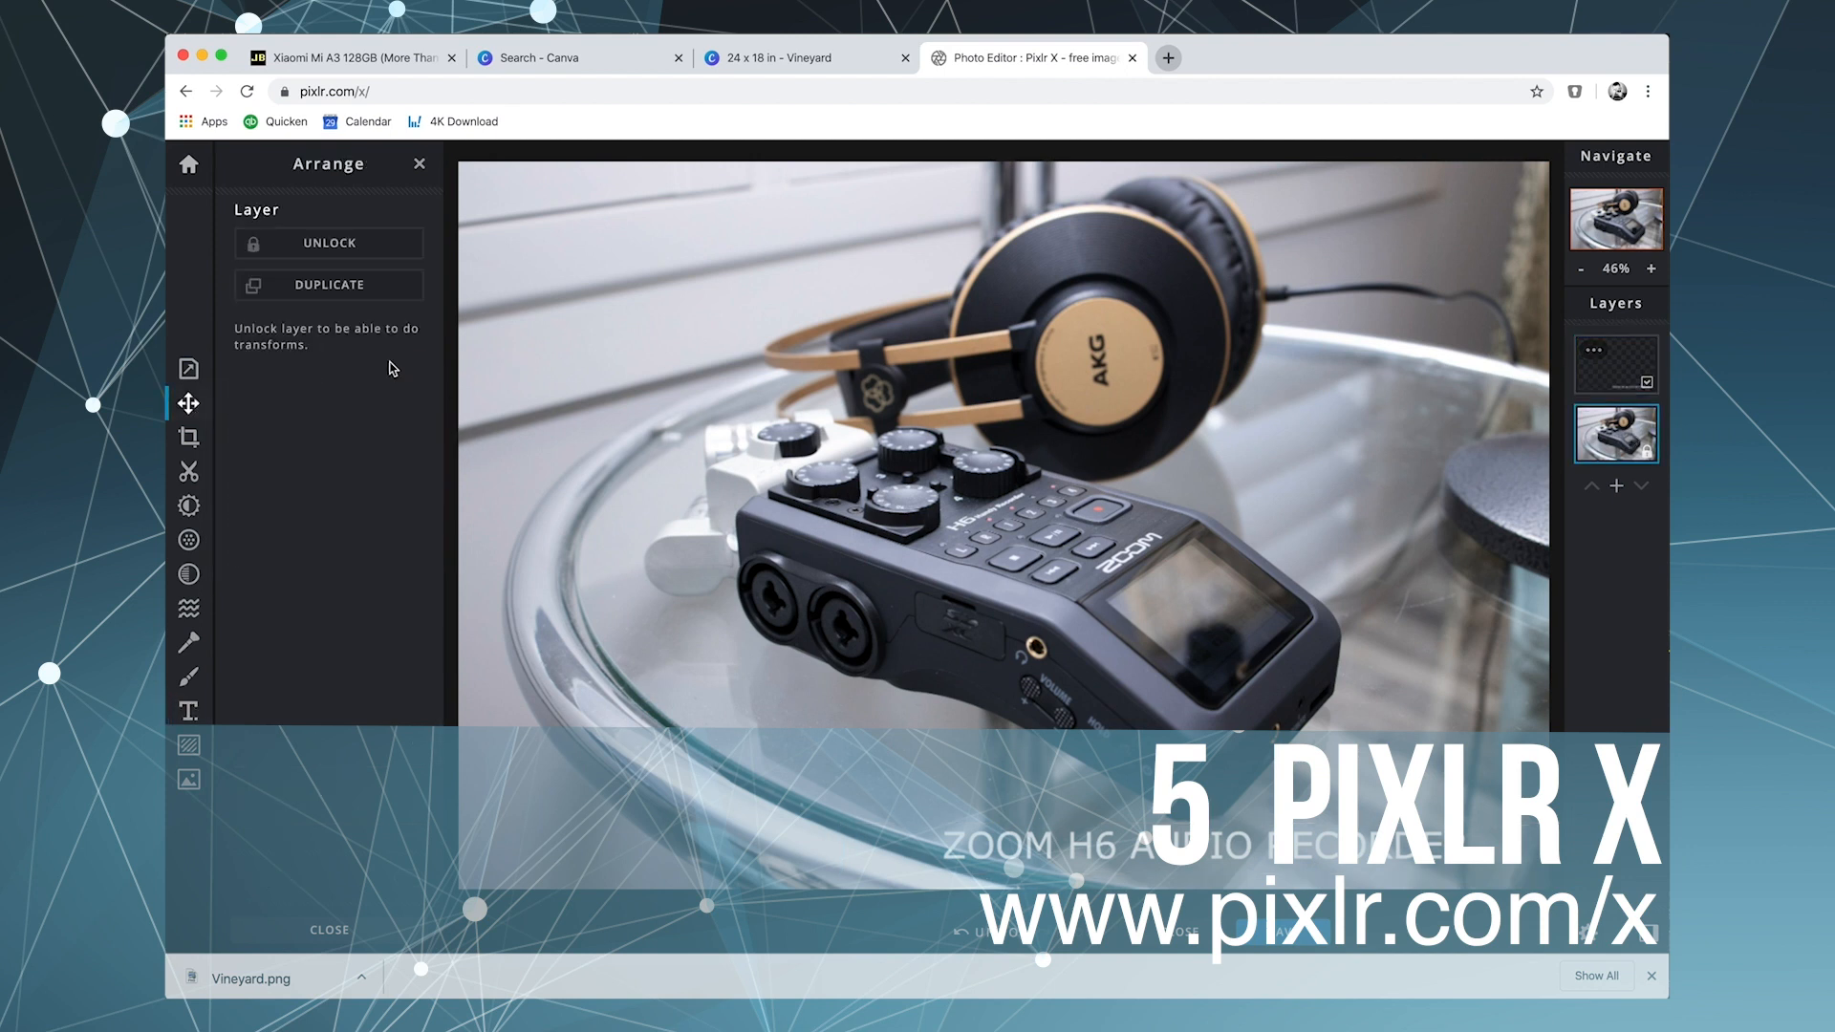
{"action": "left_click", "coordinate": [188, 410]}
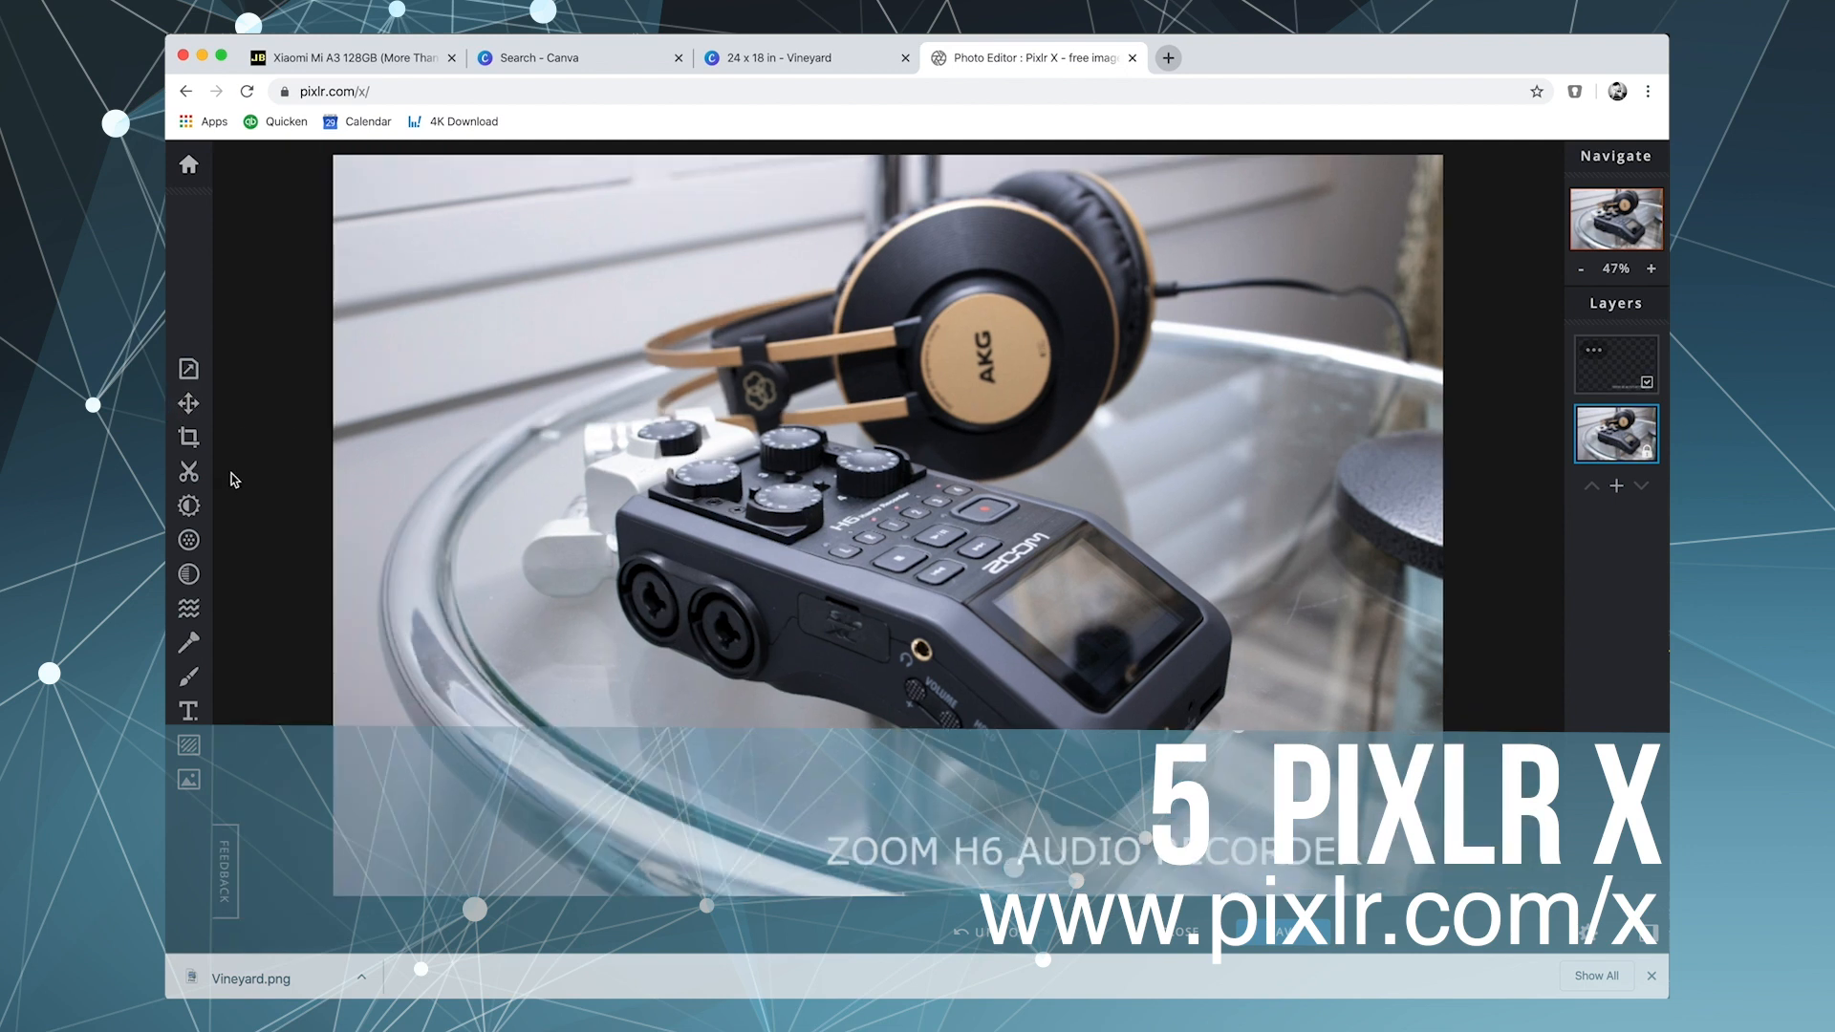
- Trim a sliver off the photo's top with Crop, glance at Cutout, and bring up the Adjust controls
{"action": "left_click", "coordinate": [188, 438]}
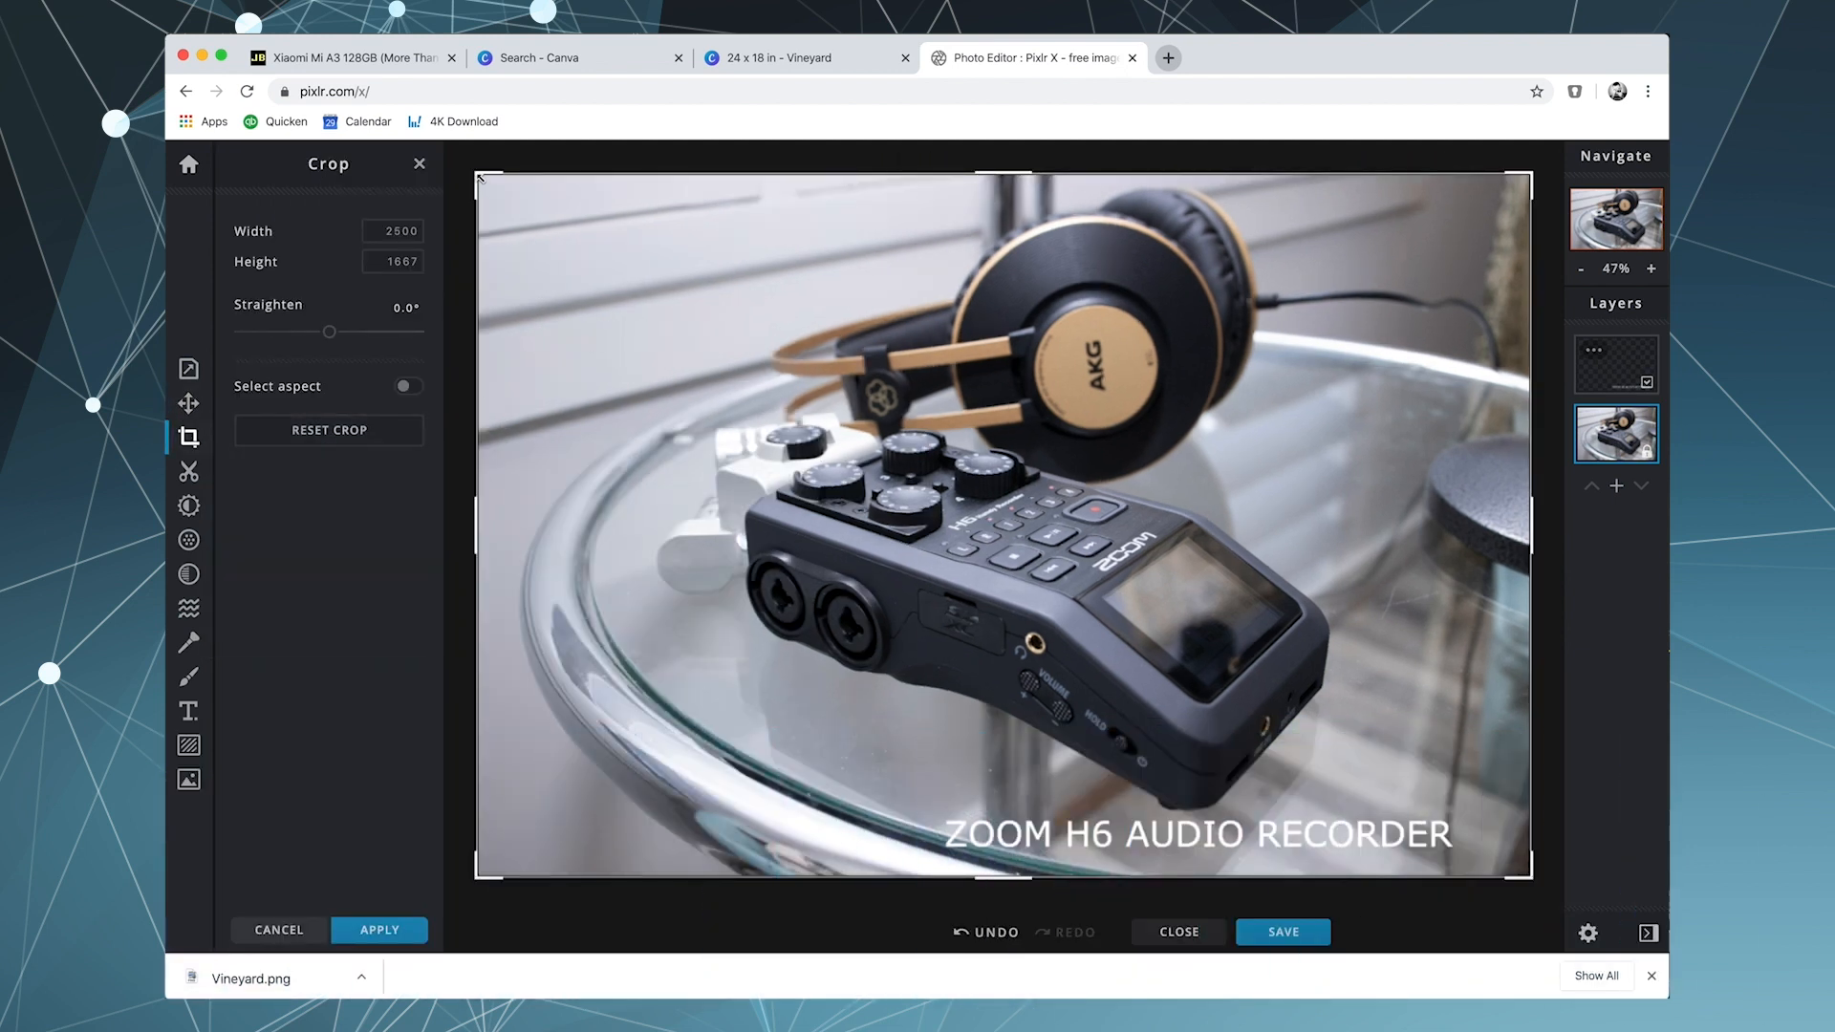
{"action": "left_click_drag", "start_coordinate": [480, 179], "coordinate": [469, 172]}
{"action": "left_click", "coordinate": [188, 471]}
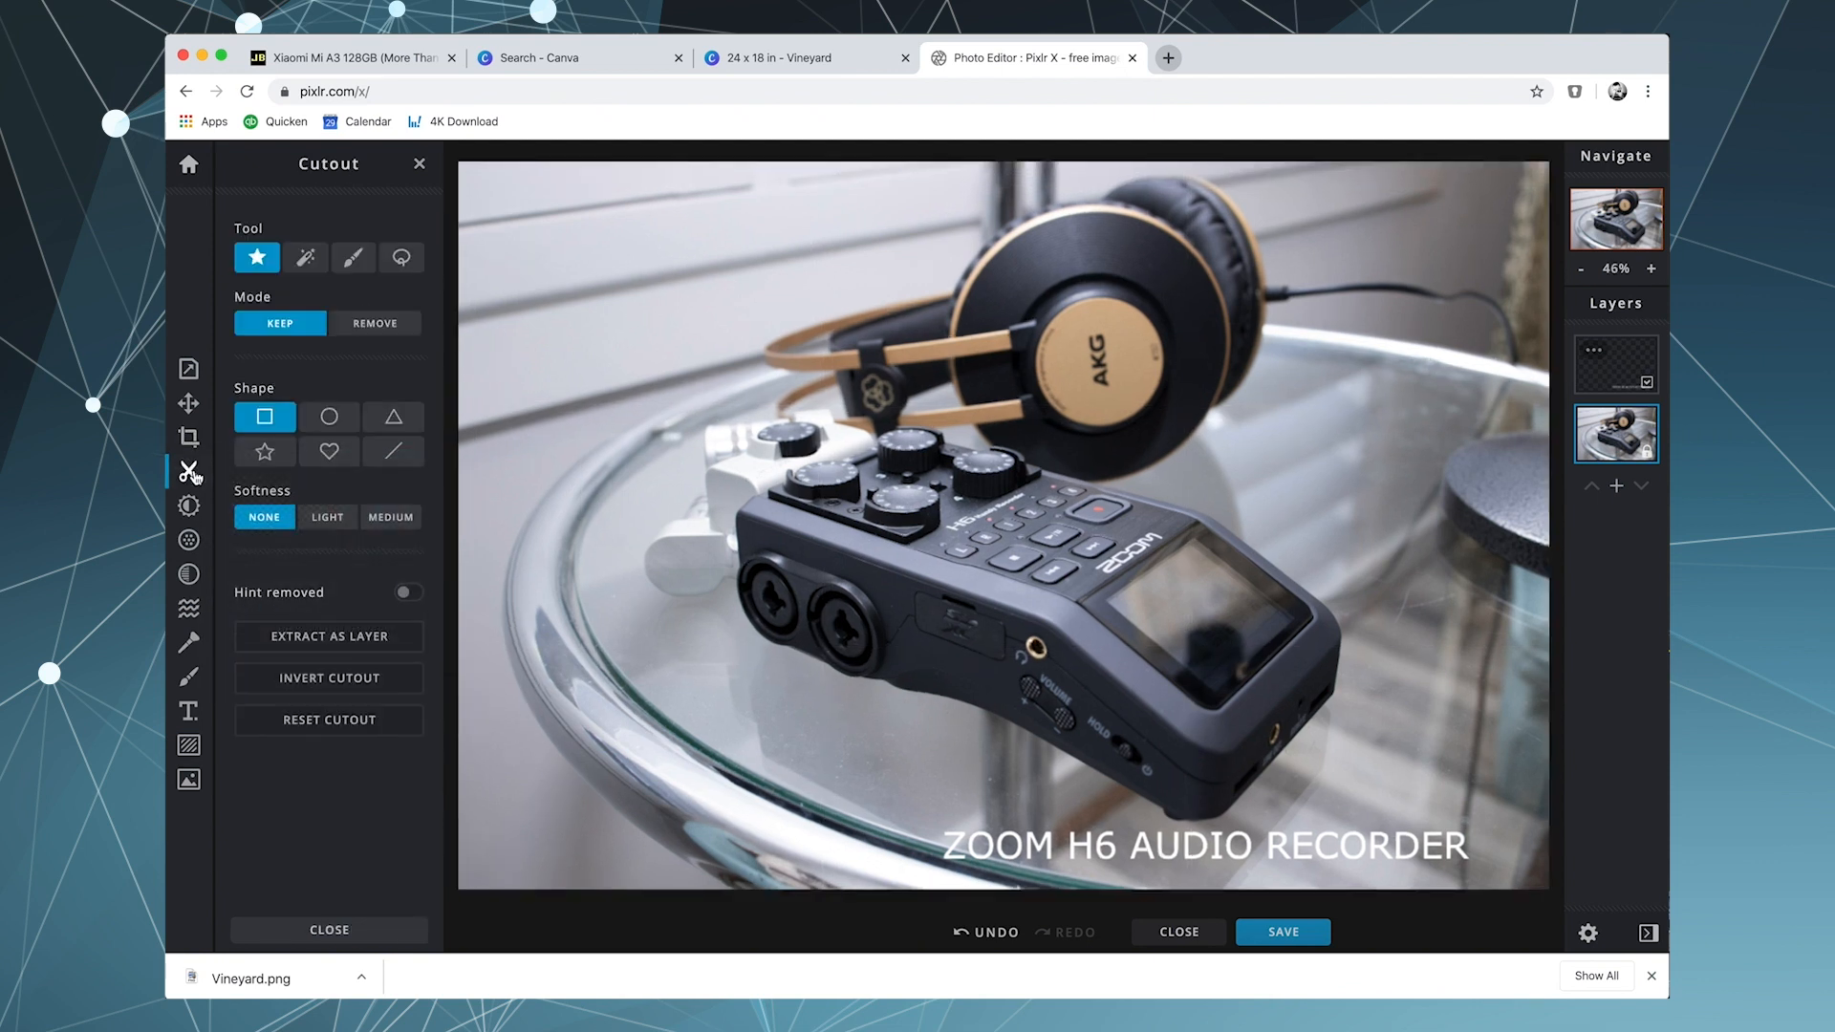
{"action": "left_click", "coordinate": [188, 506]}
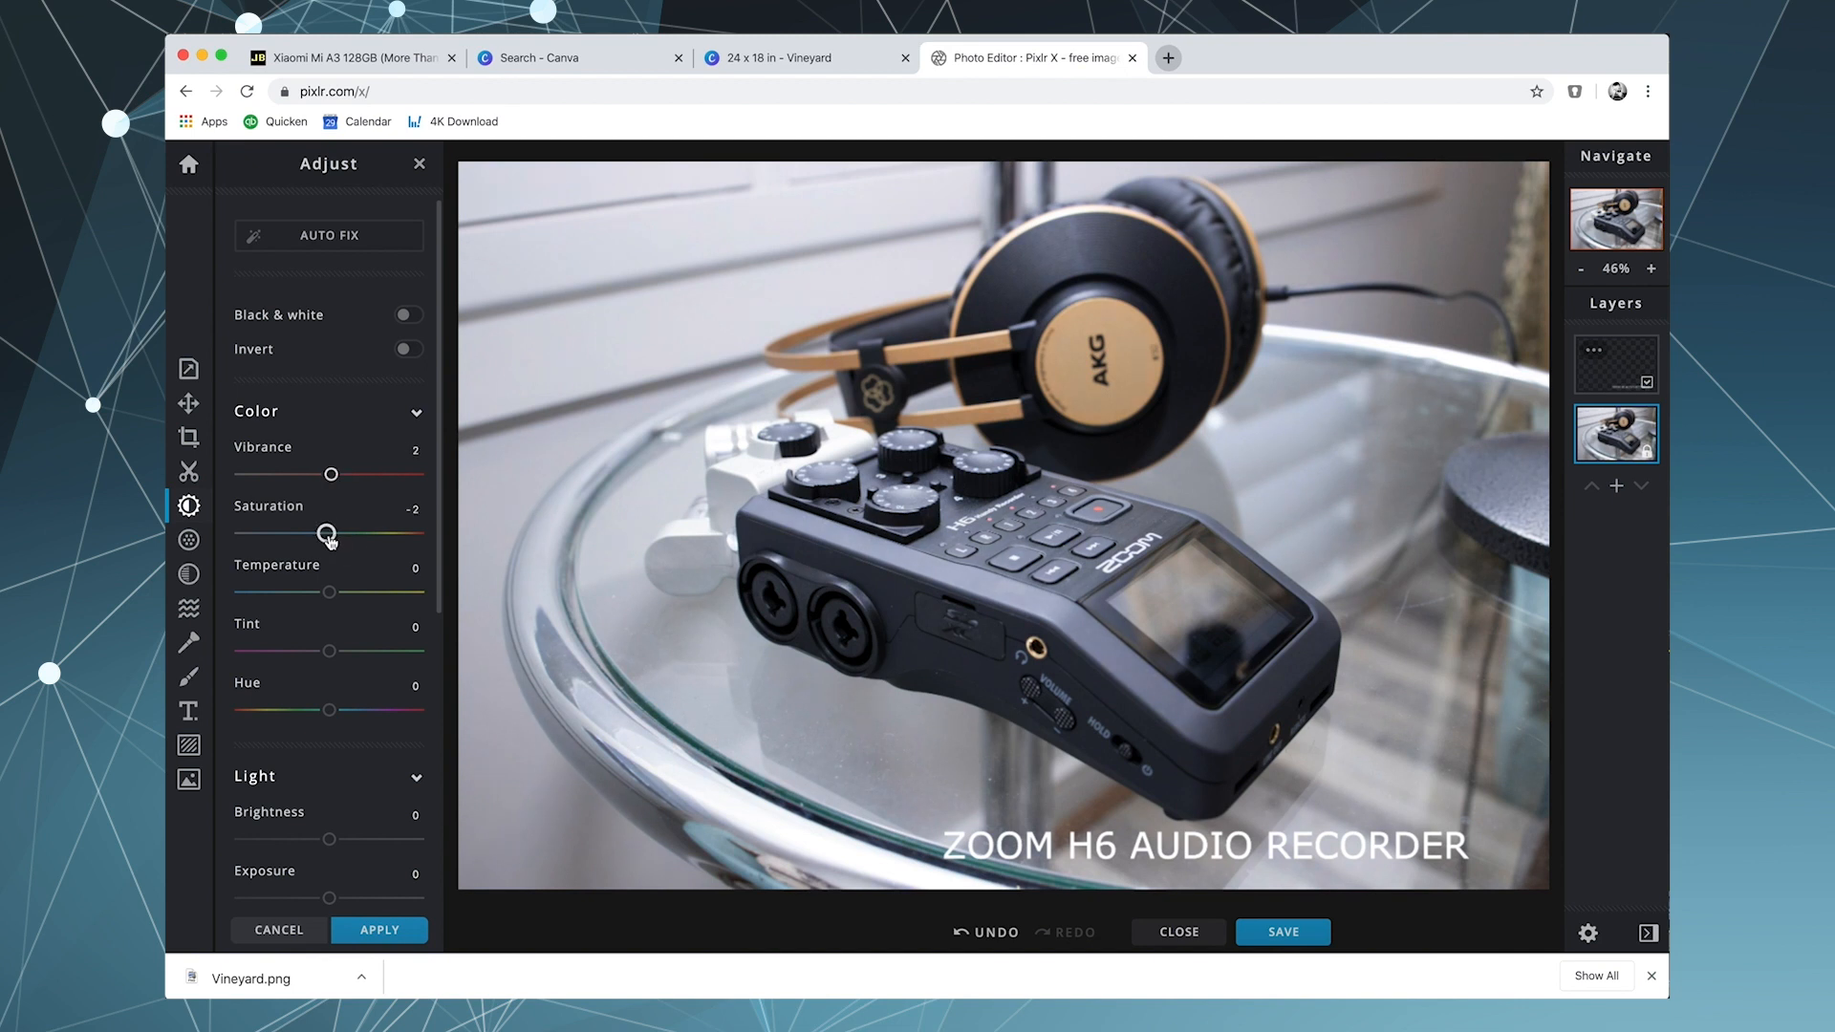
- Lower the photo's saturation, brighten its highlights and add a little contrast, then move on to Filter
{"action": "mouse_move", "coordinate": [373, 534]}
{"action": "left_mouse_down"}
{"action": "mouse_move", "coordinate": [243, 533]}
{"action": "mouse_move", "coordinate": [302, 533]}
{"action": "left_mouse_up"}
{"action": "scroll", "coordinate": [368, 693], "scroll_direction": "down", "scroll_amount": 3}
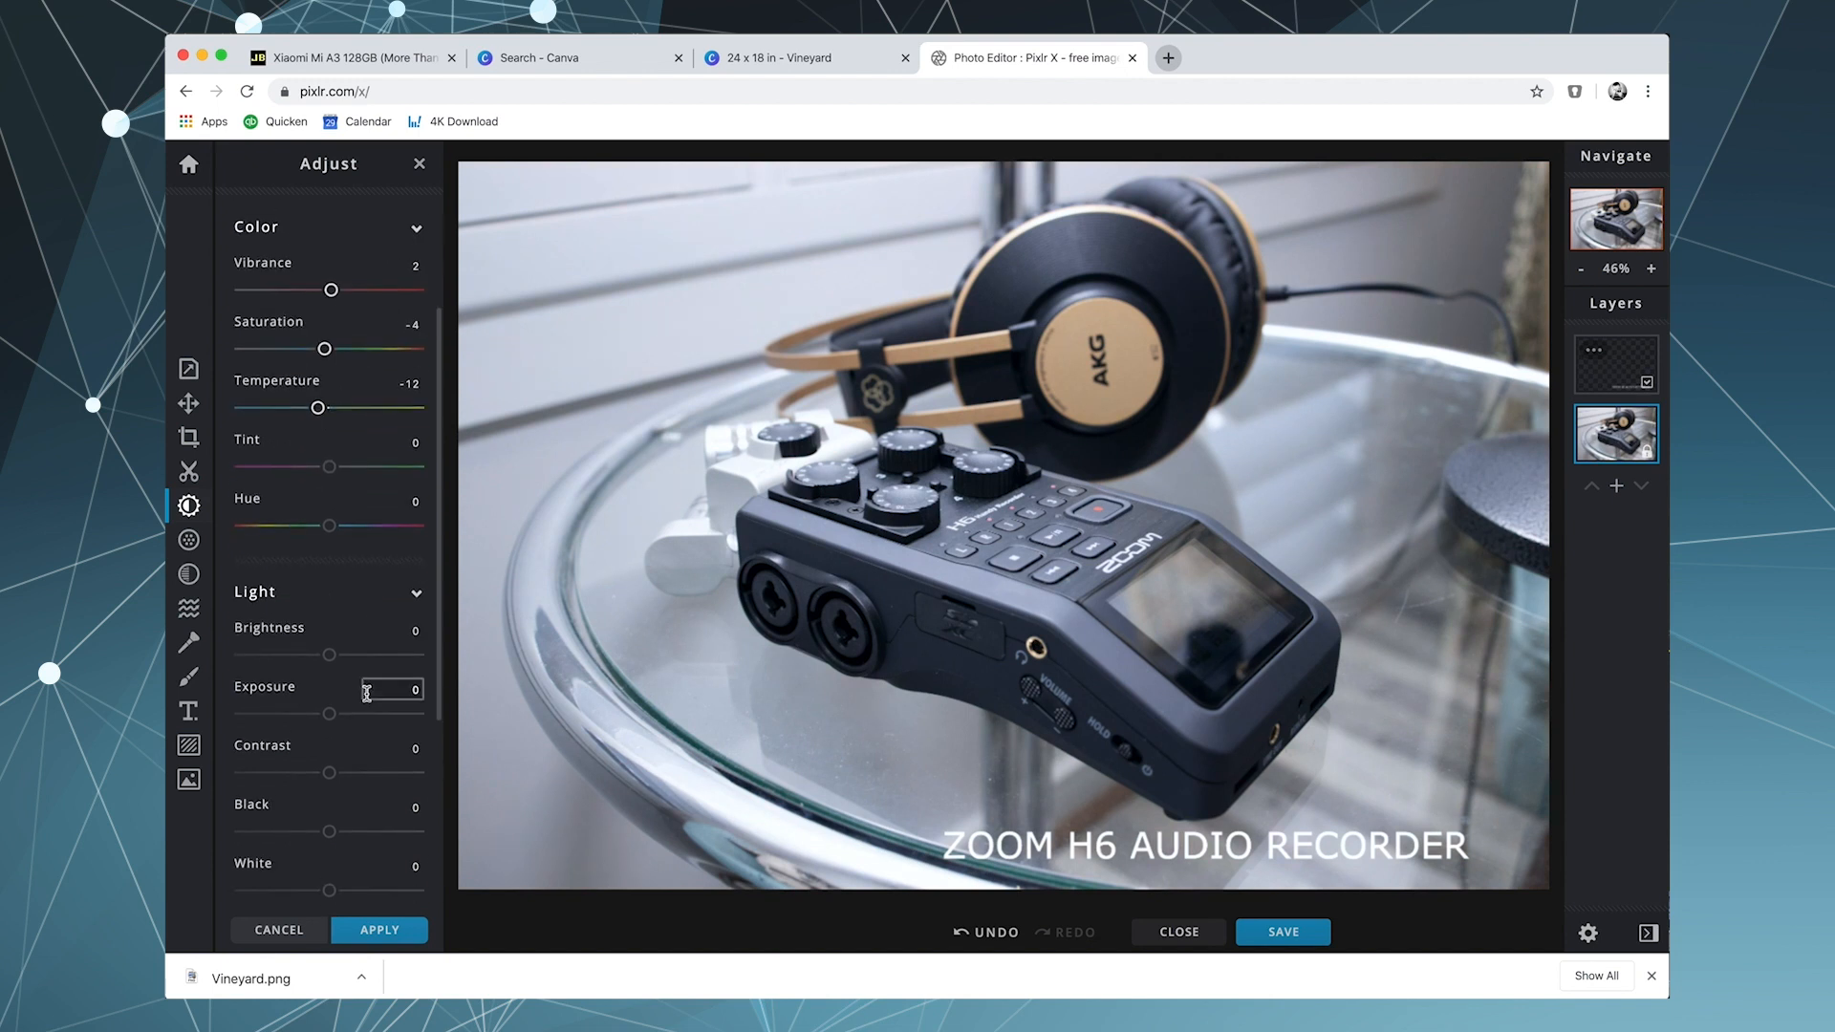
{"action": "scroll", "coordinate": [367, 692], "scroll_direction": "down", "scroll_amount": 2}
{"action": "scroll", "coordinate": [368, 693], "scroll_direction": "down", "scroll_amount": 1}
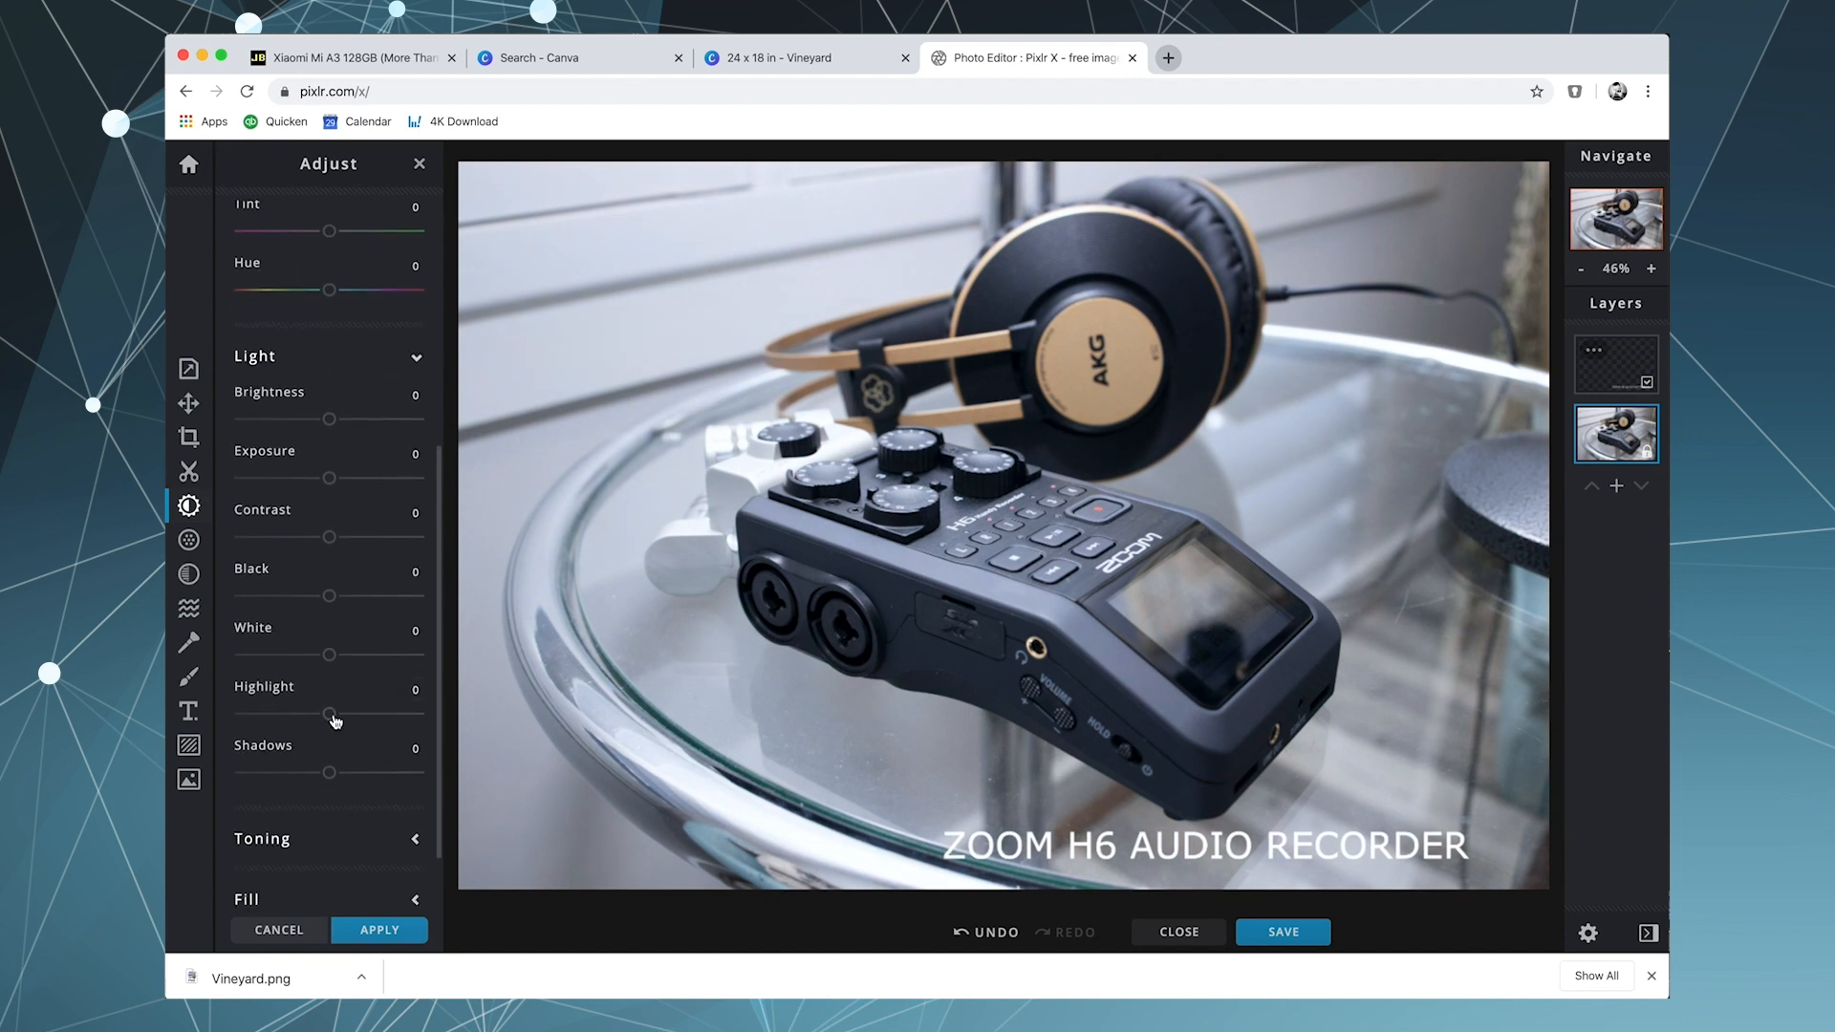
{"action": "left_click_drag", "start_coordinate": [330, 714], "coordinate": [356, 714]}
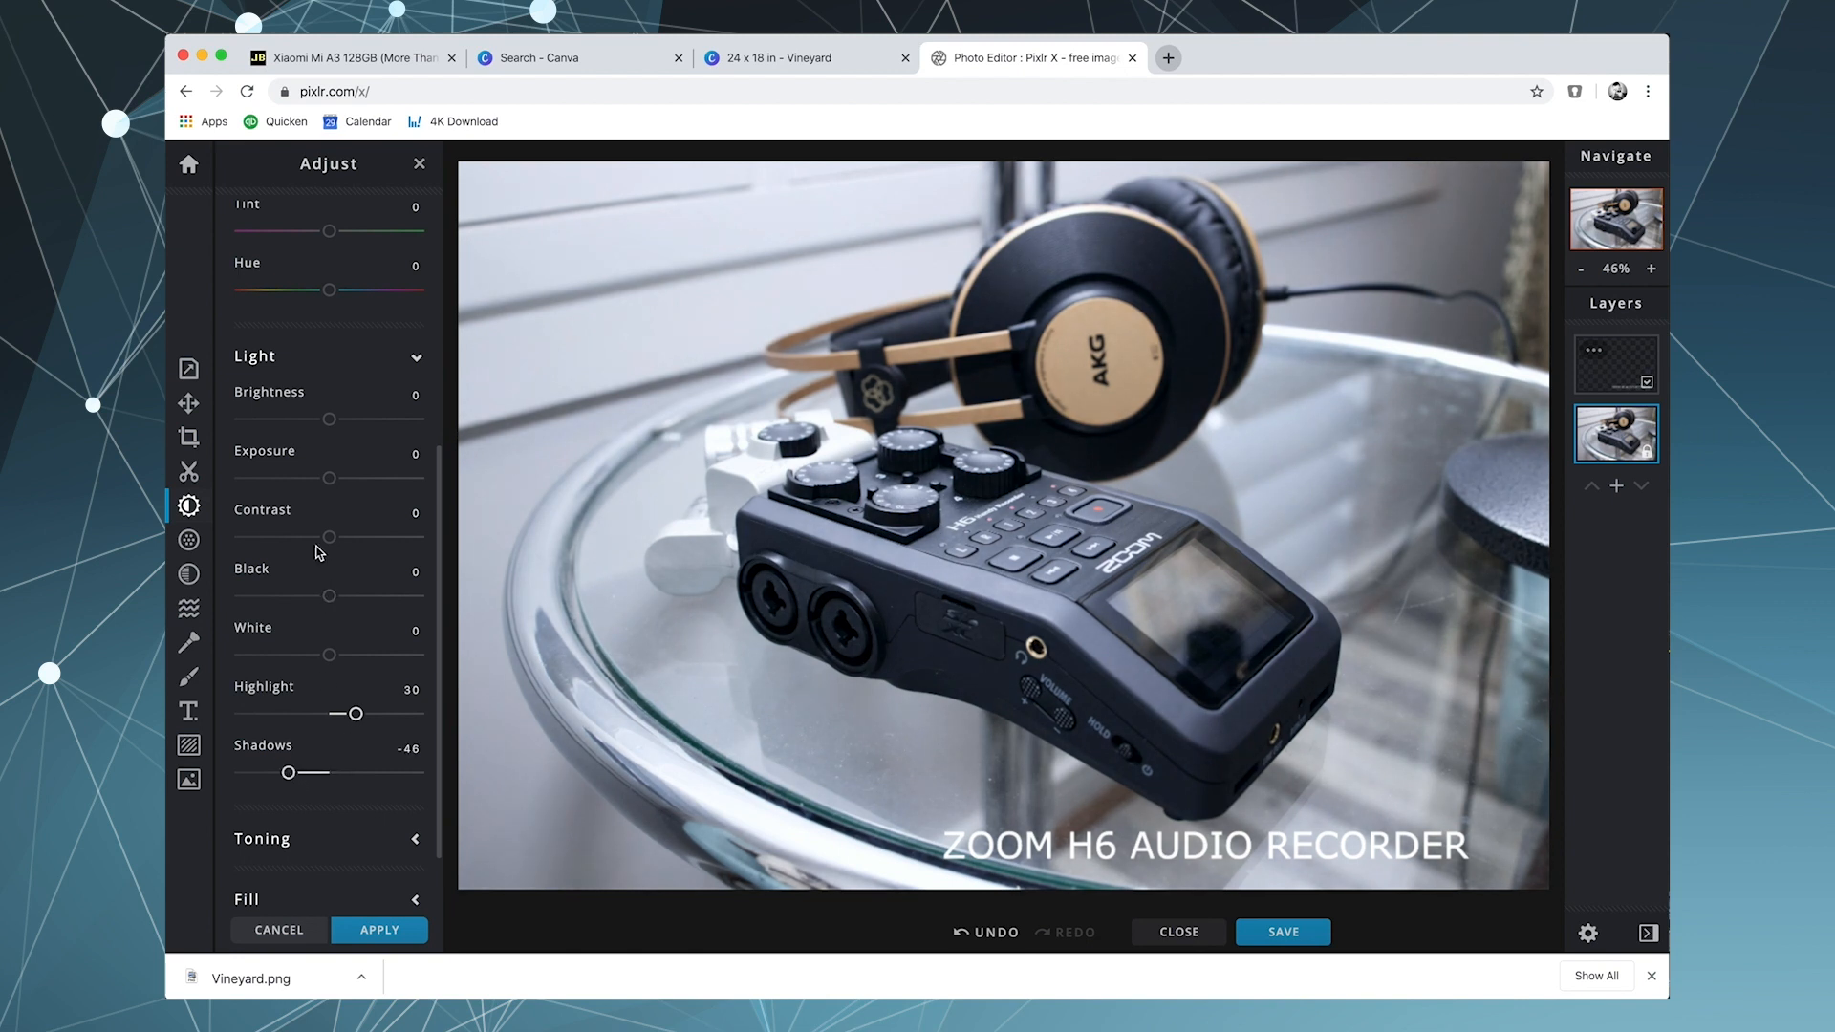
{"action": "left_click_drag", "start_coordinate": [330, 537], "coordinate": [337, 536]}
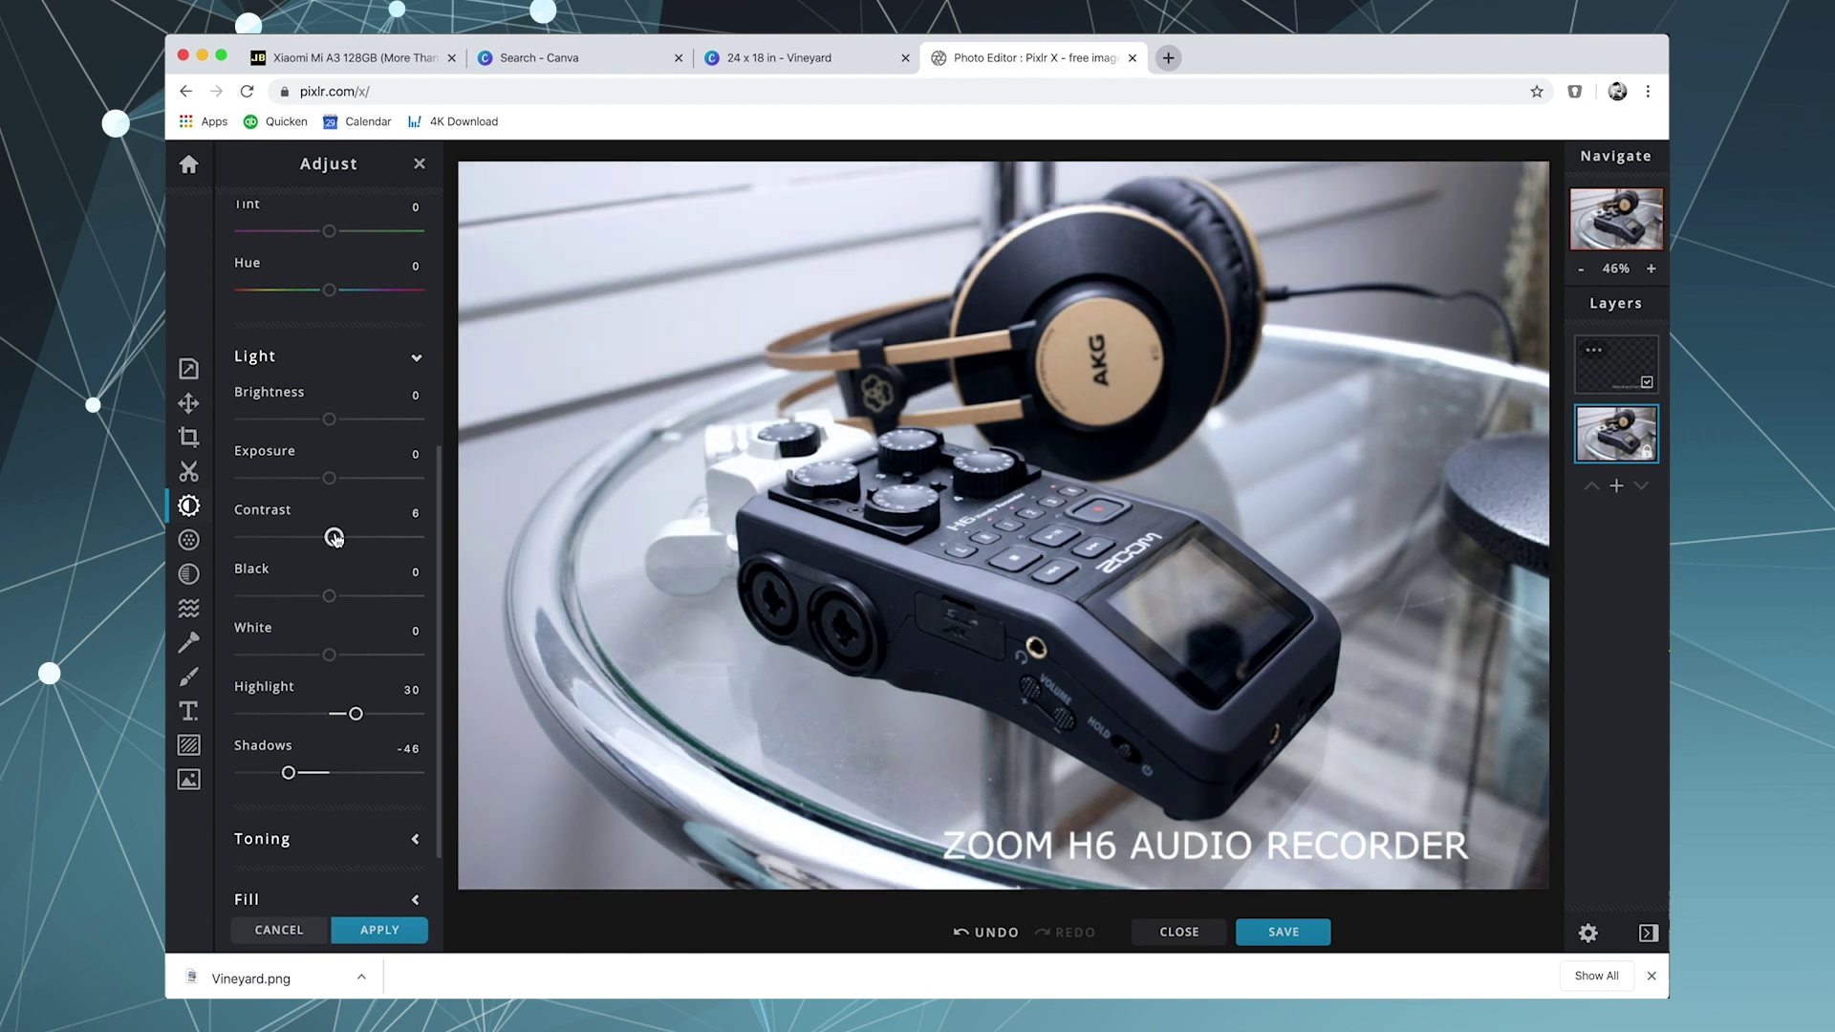
{"action": "left_click", "coordinate": [189, 542]}
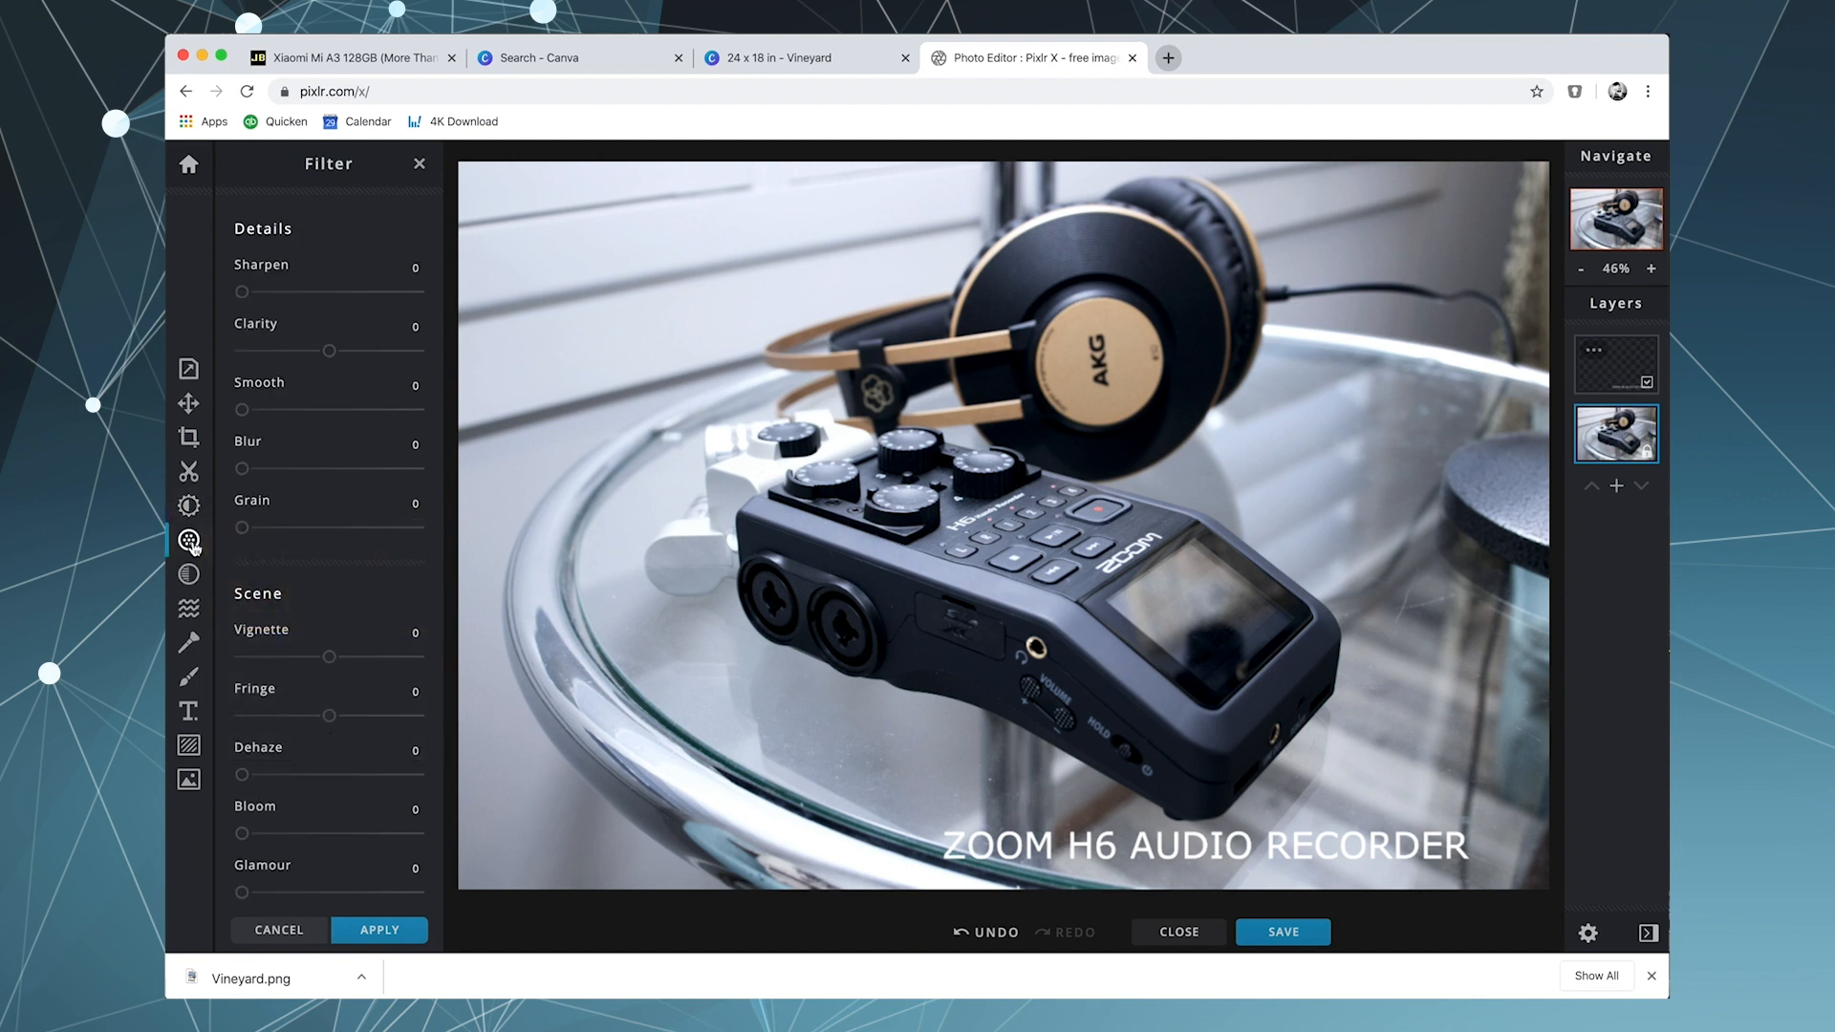
- Pass through the Effect, Liquify, Retouch and Draw tools, then browse the sticker categories under Add element
{"action": "left_click", "coordinate": [187, 576]}
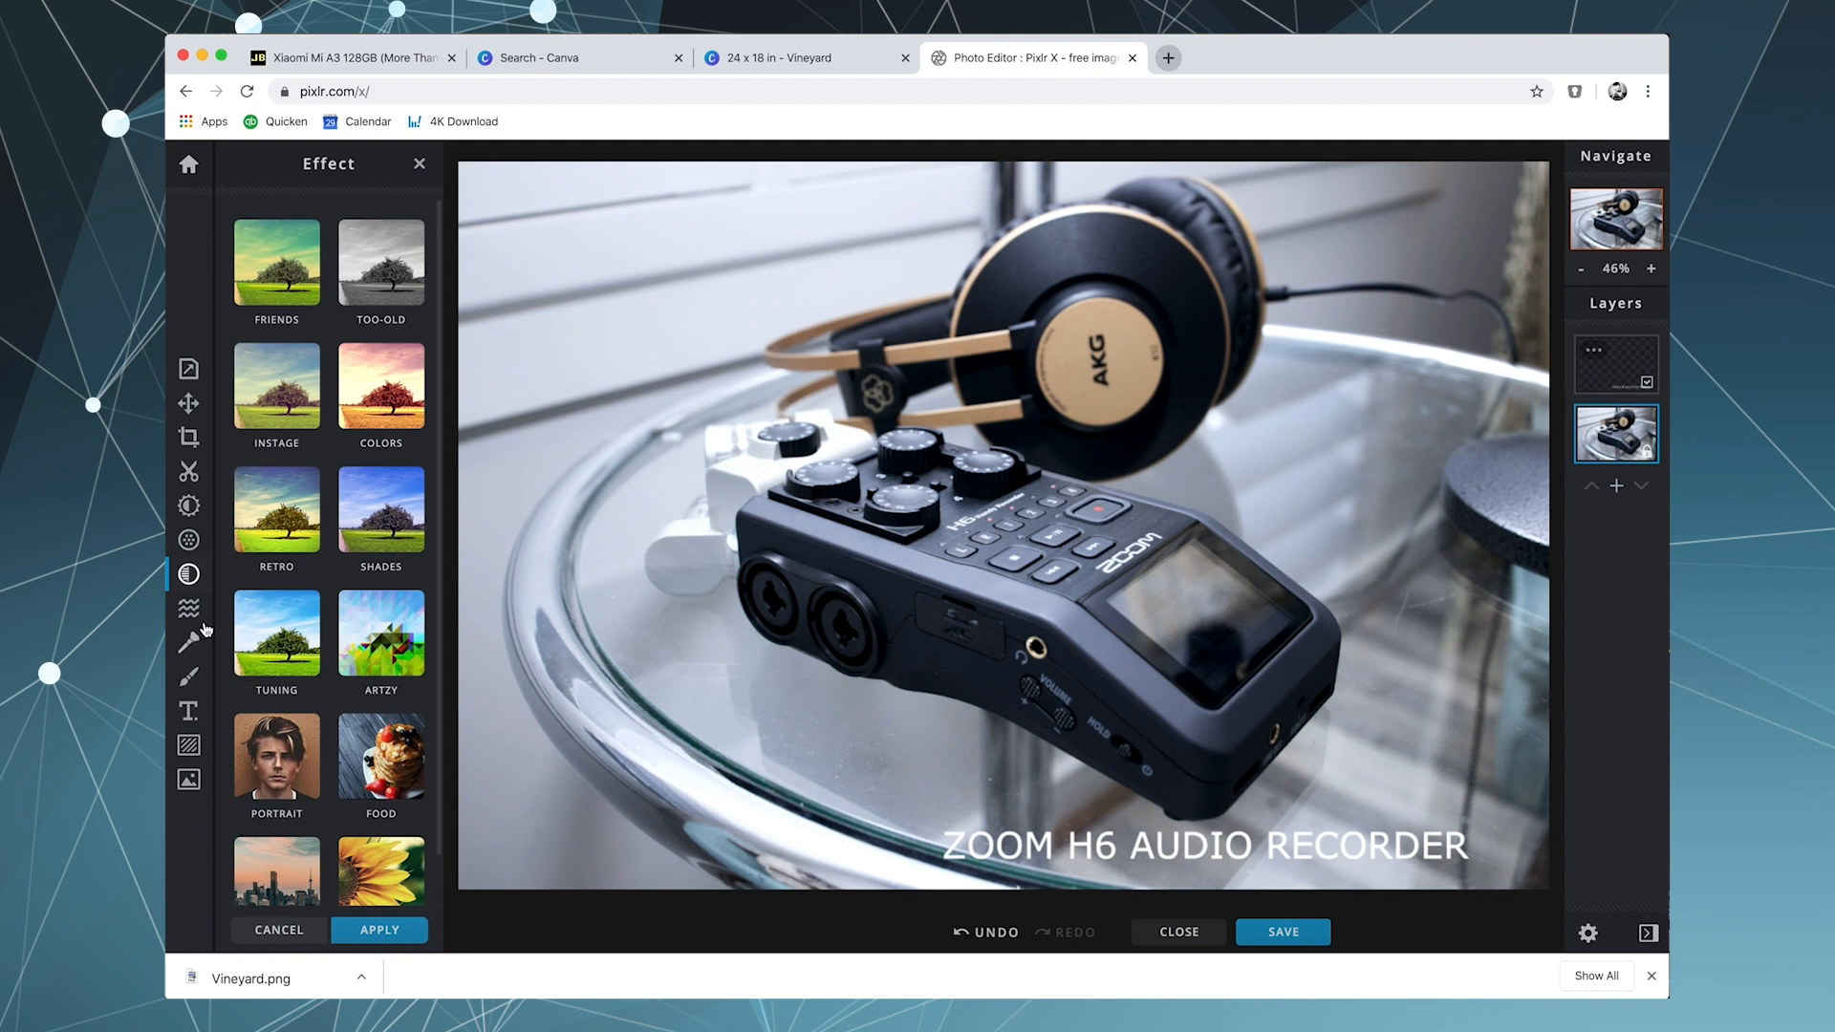
{"action": "left_click", "coordinate": [189, 610]}
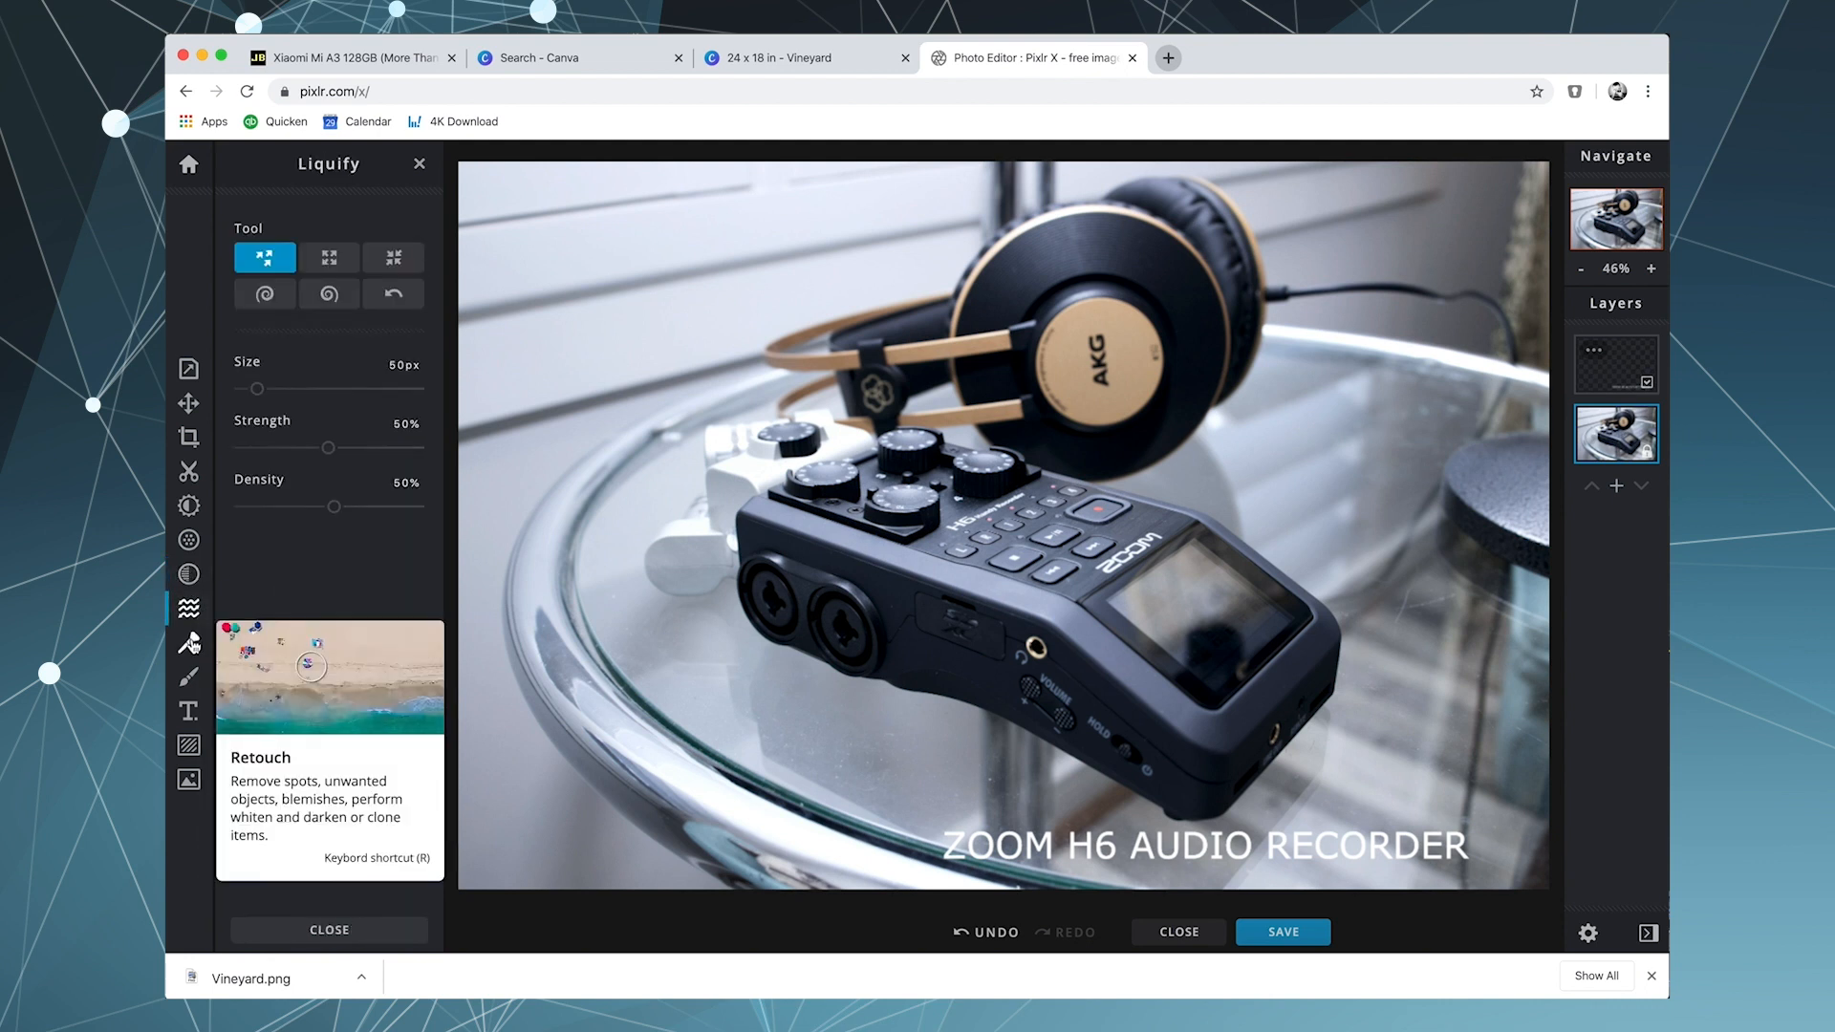
{"action": "left_click", "coordinate": [190, 642]}
{"action": "left_click", "coordinate": [187, 676]}
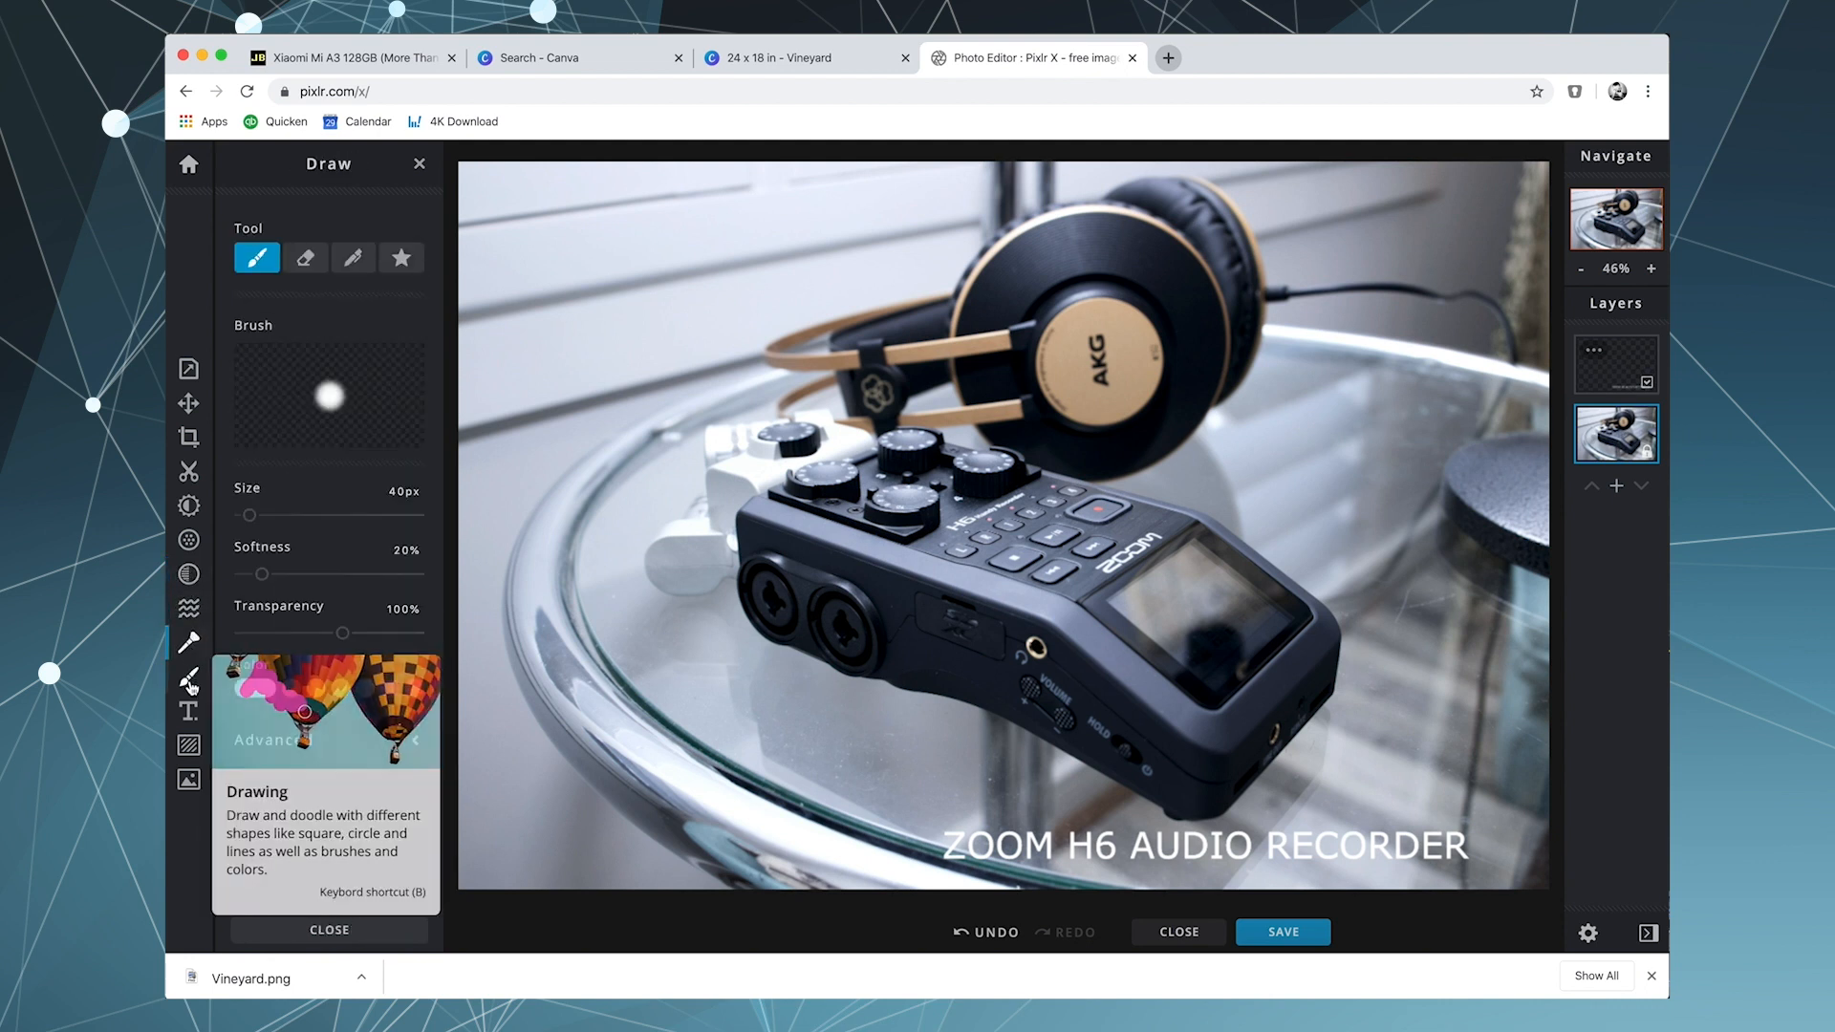
{"action": "left_click", "coordinate": [188, 746]}
{"action": "left_click", "coordinate": [364, 645]}
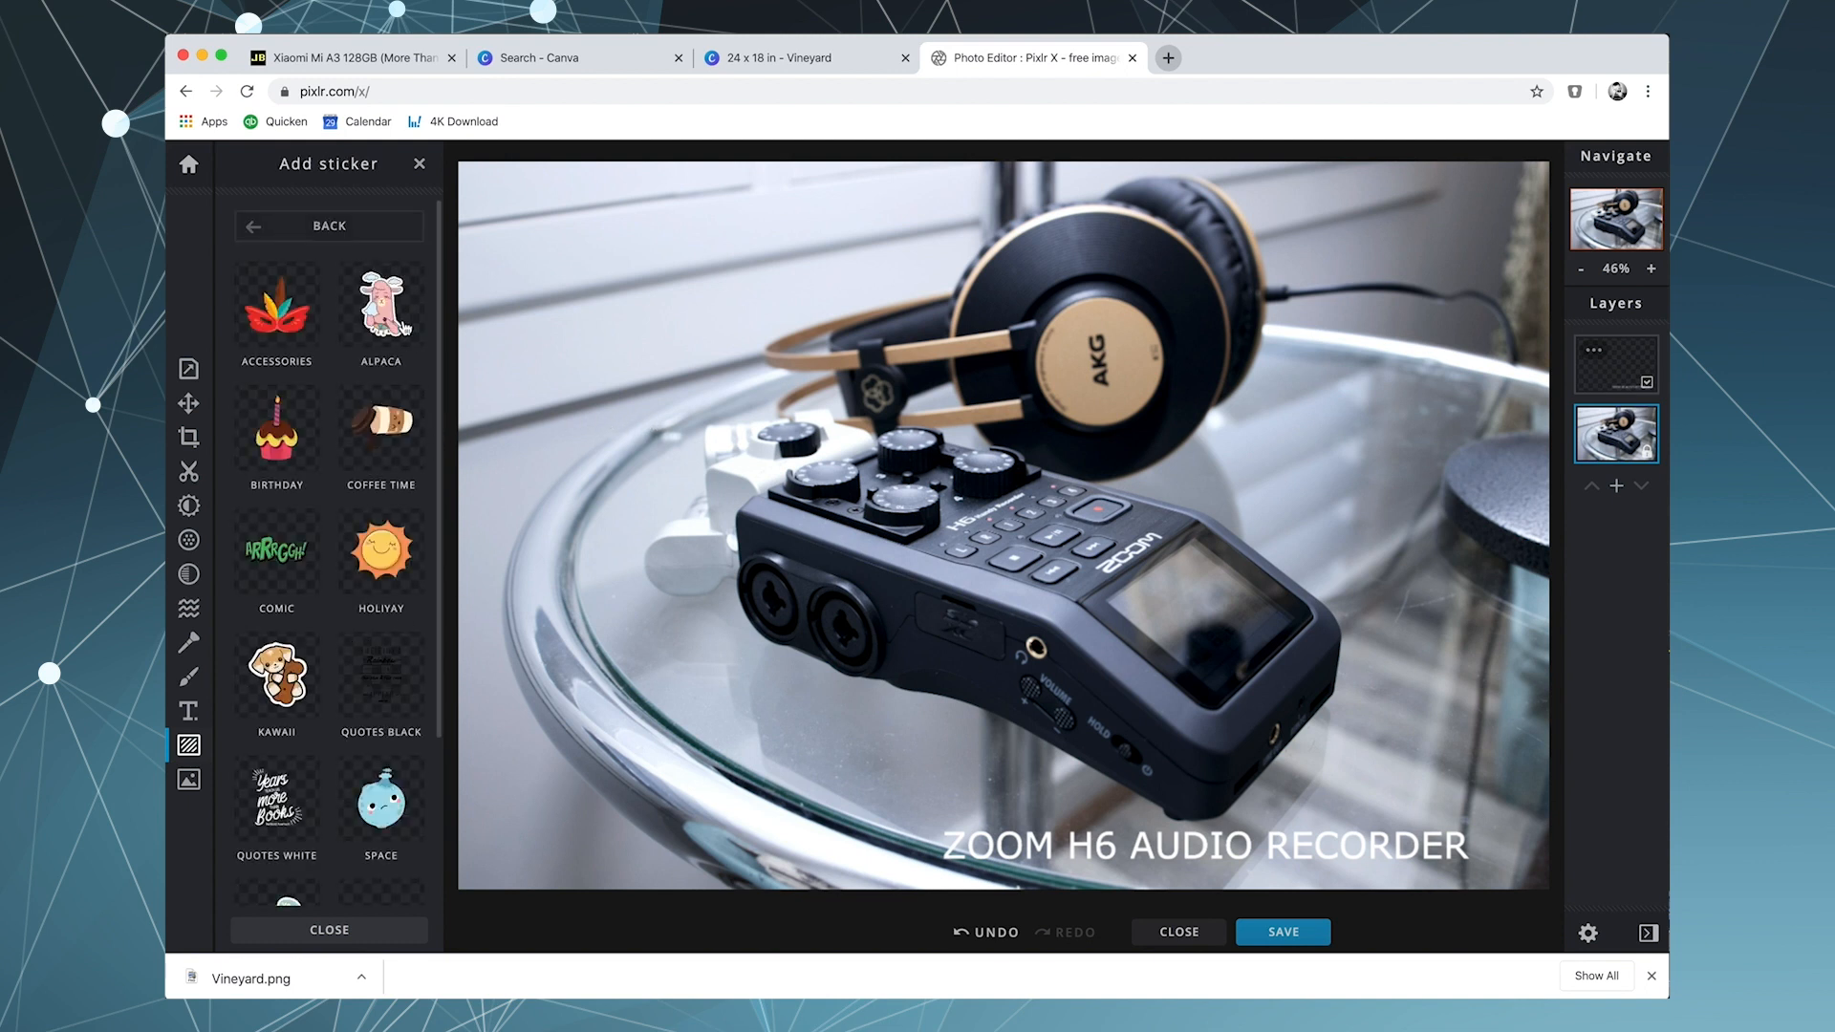
{"action": "scroll", "coordinate": [351, 615], "scroll_direction": "down", "scroll_amount": 3}
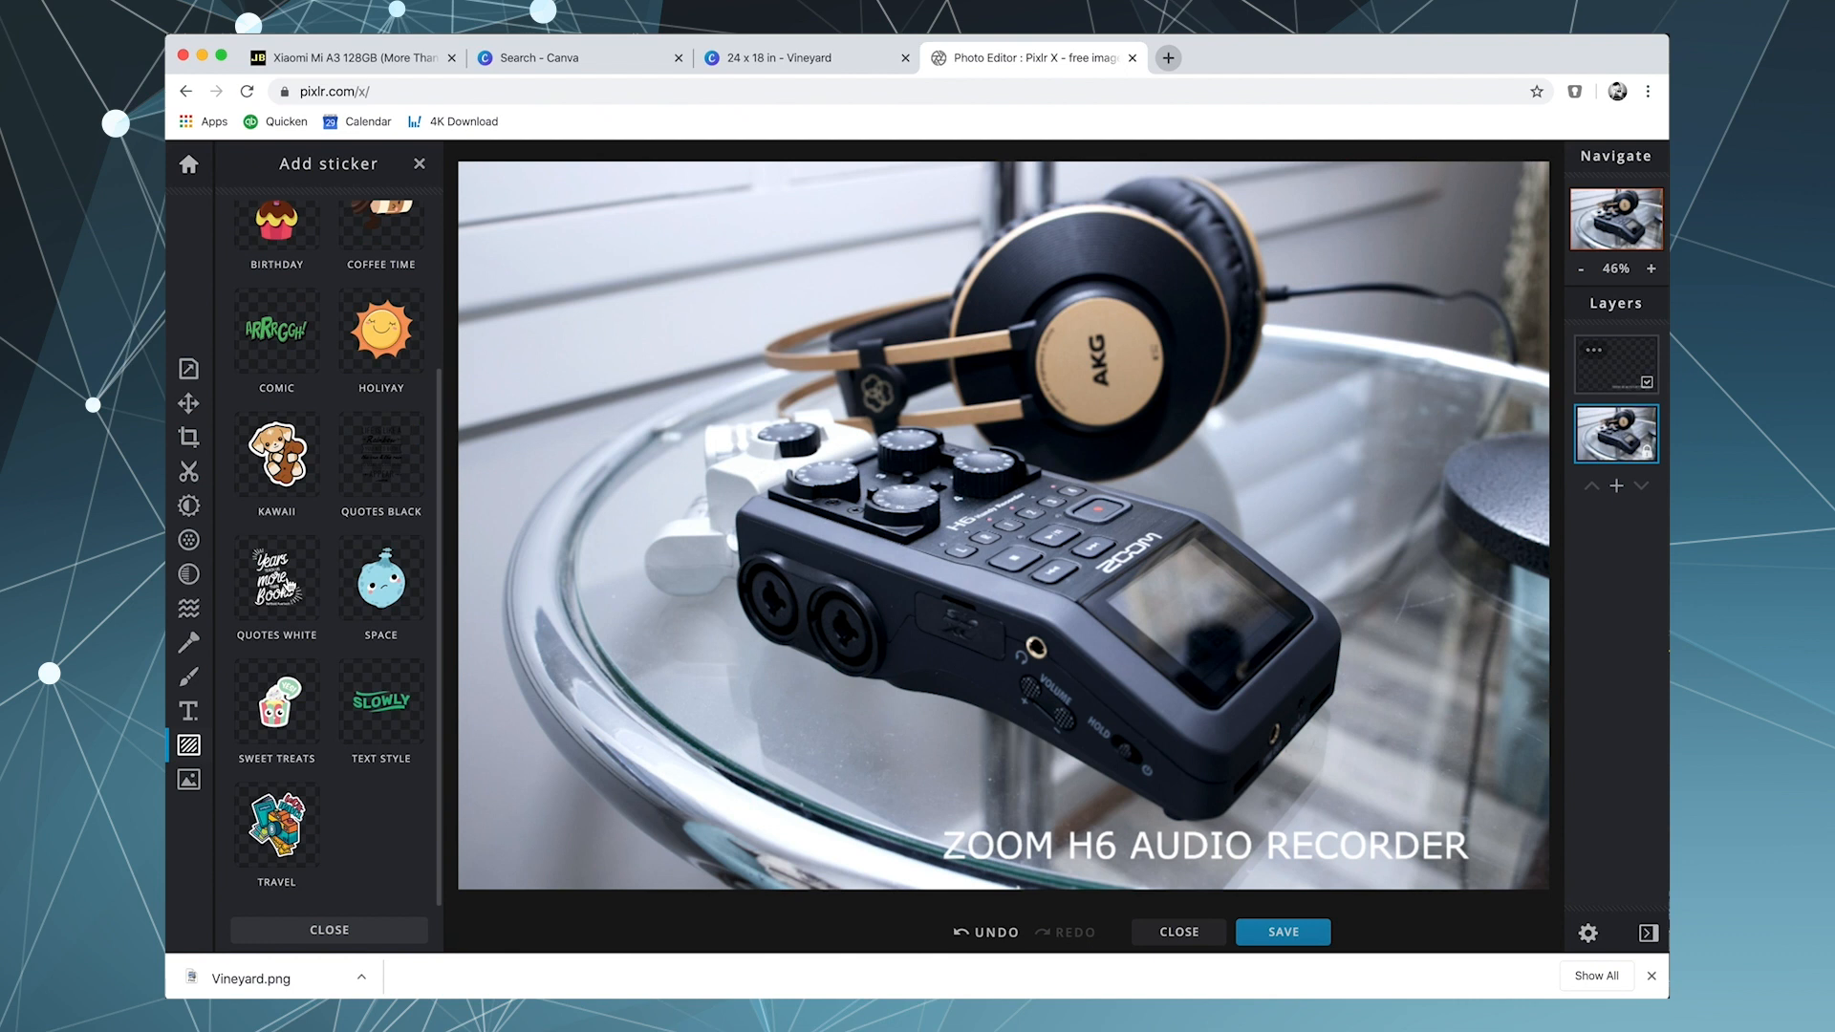
- Add the white Success quote sticker to the photo's upper left, deselect it, and bring up the Add image options
{"action": "left_click", "coordinate": [277, 581]}
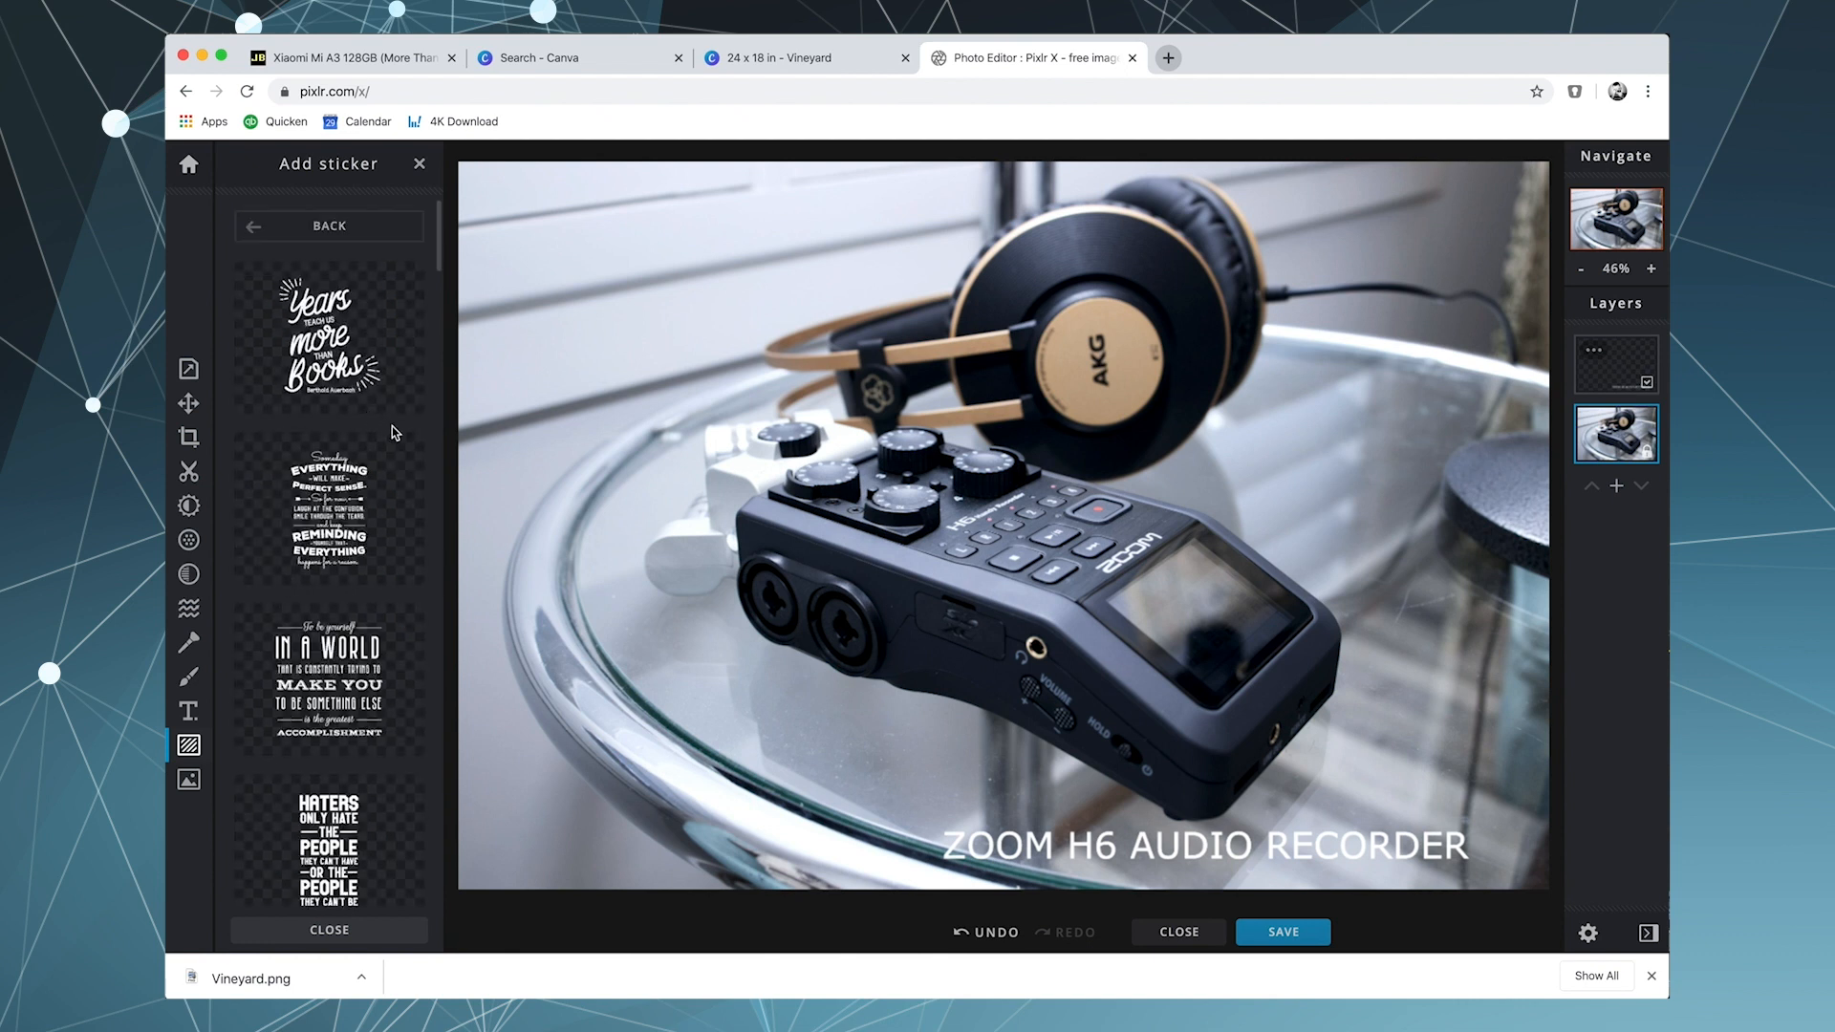
{"action": "scroll", "coordinate": [415, 516], "scroll_direction": "down", "scroll_amount": 3}
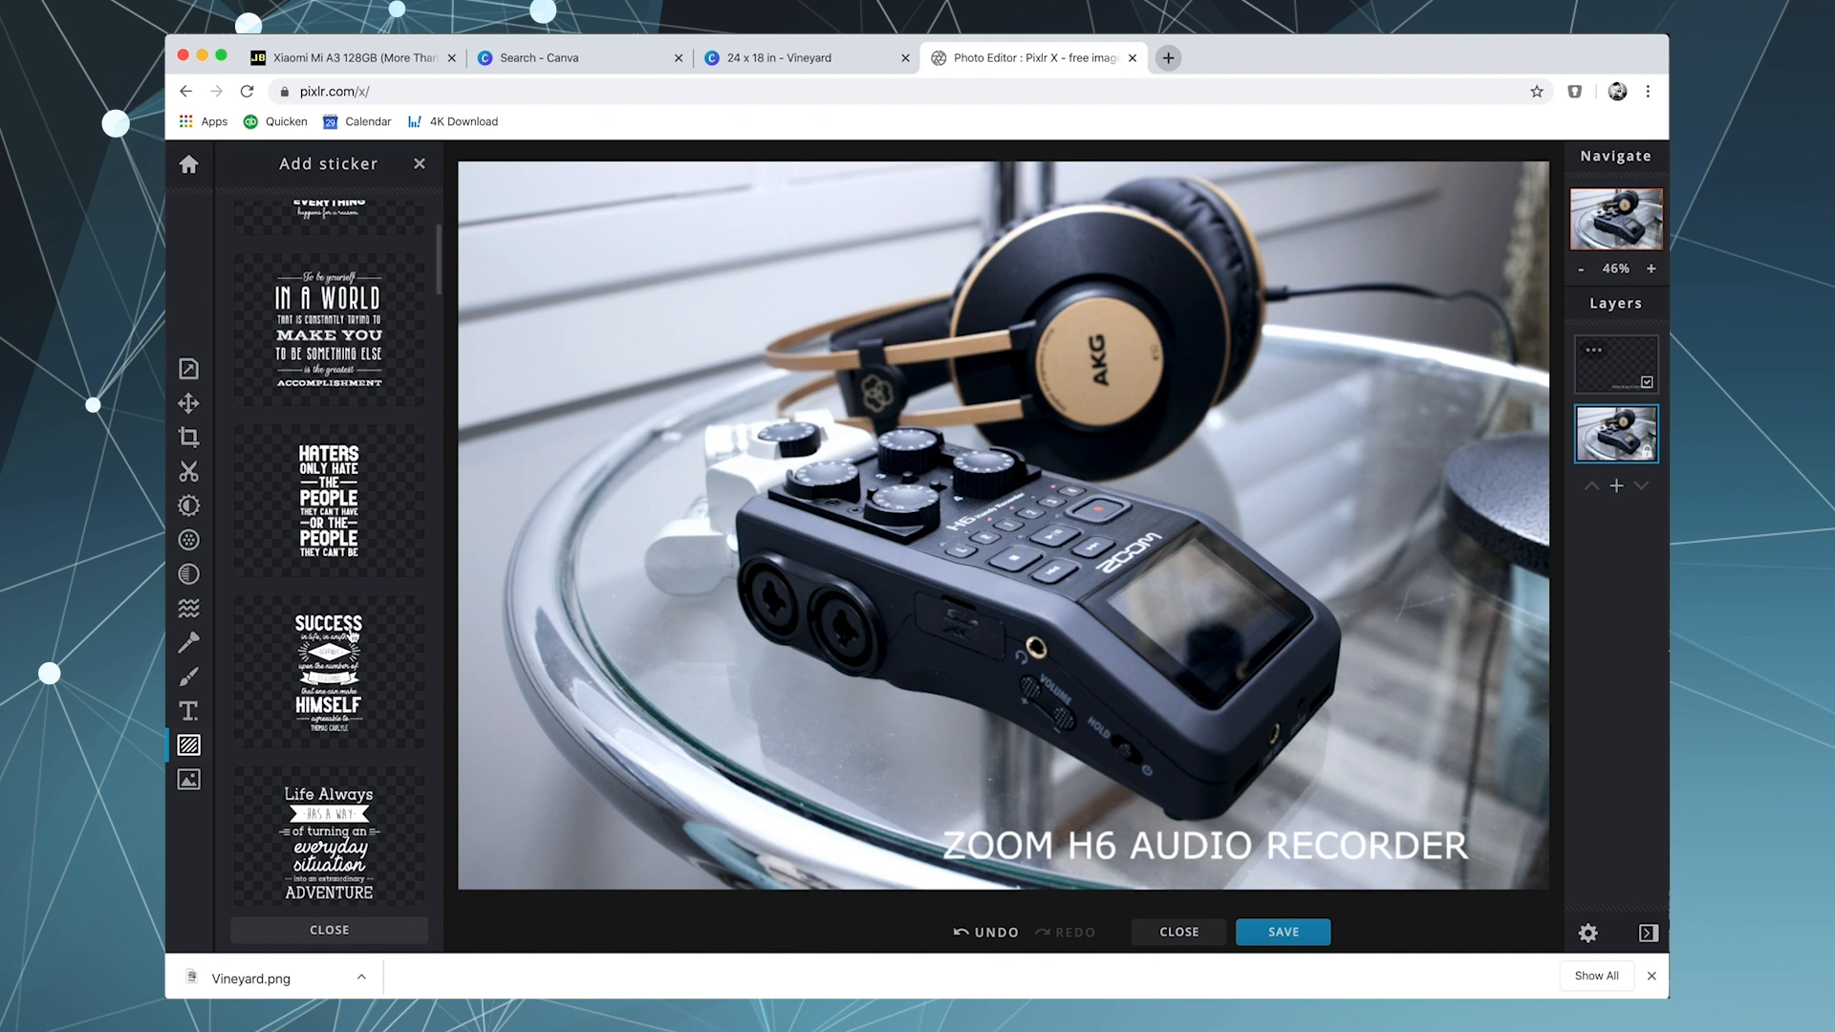
{"action": "left_click", "coordinate": [347, 635]}
{"action": "left_click", "coordinate": [355, 626]}
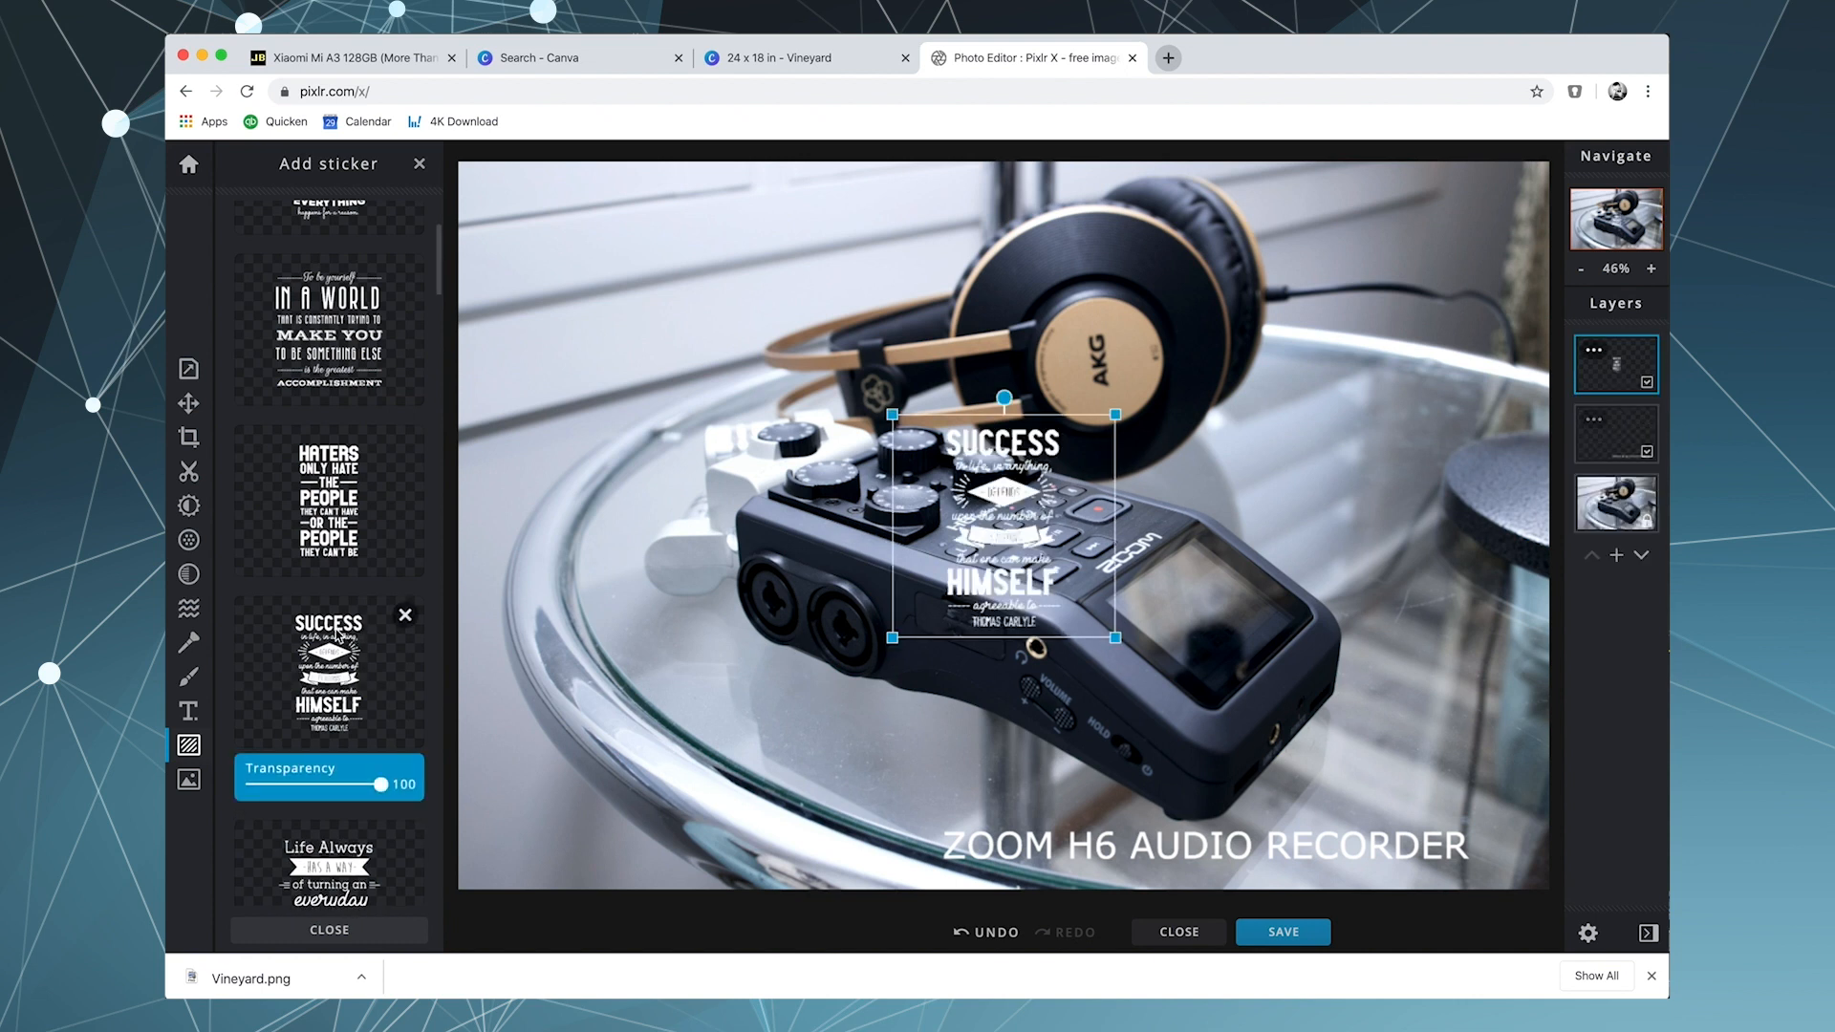
{"action": "left_click_drag", "start_coordinate": [996, 523], "coordinate": [607, 328]}
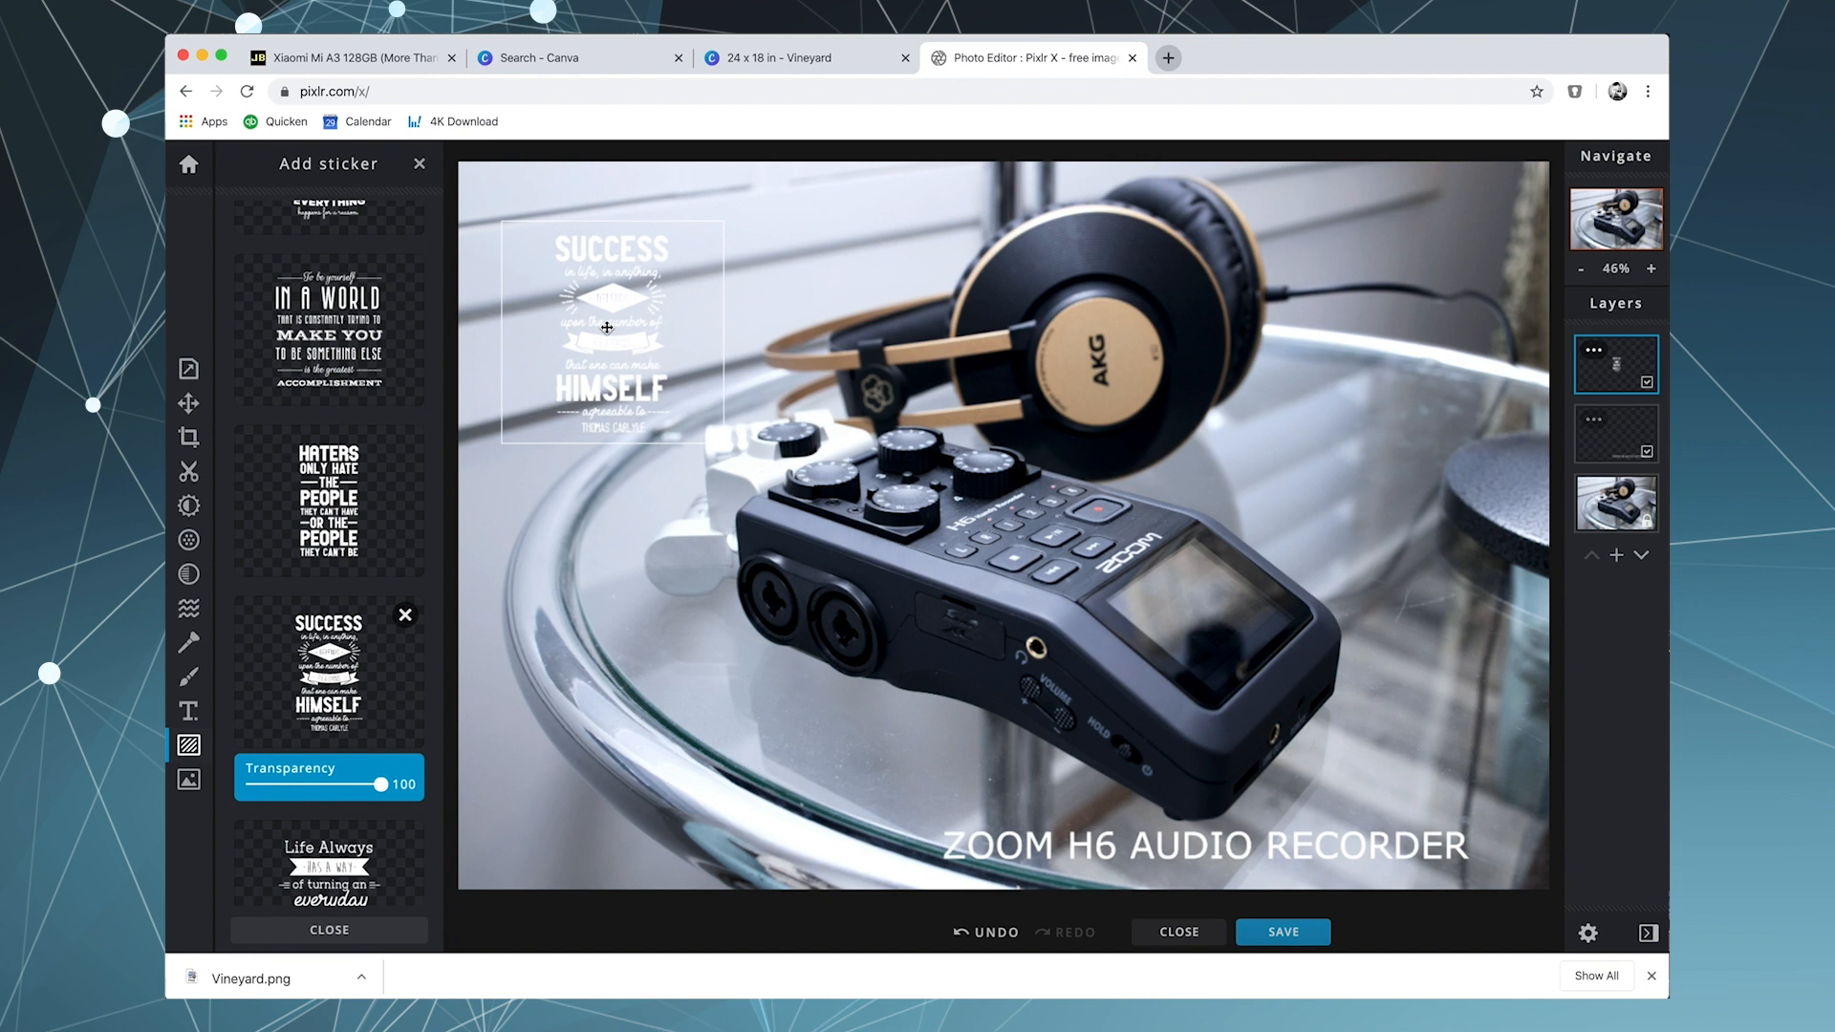
{"action": "left_click", "coordinate": [626, 659]}
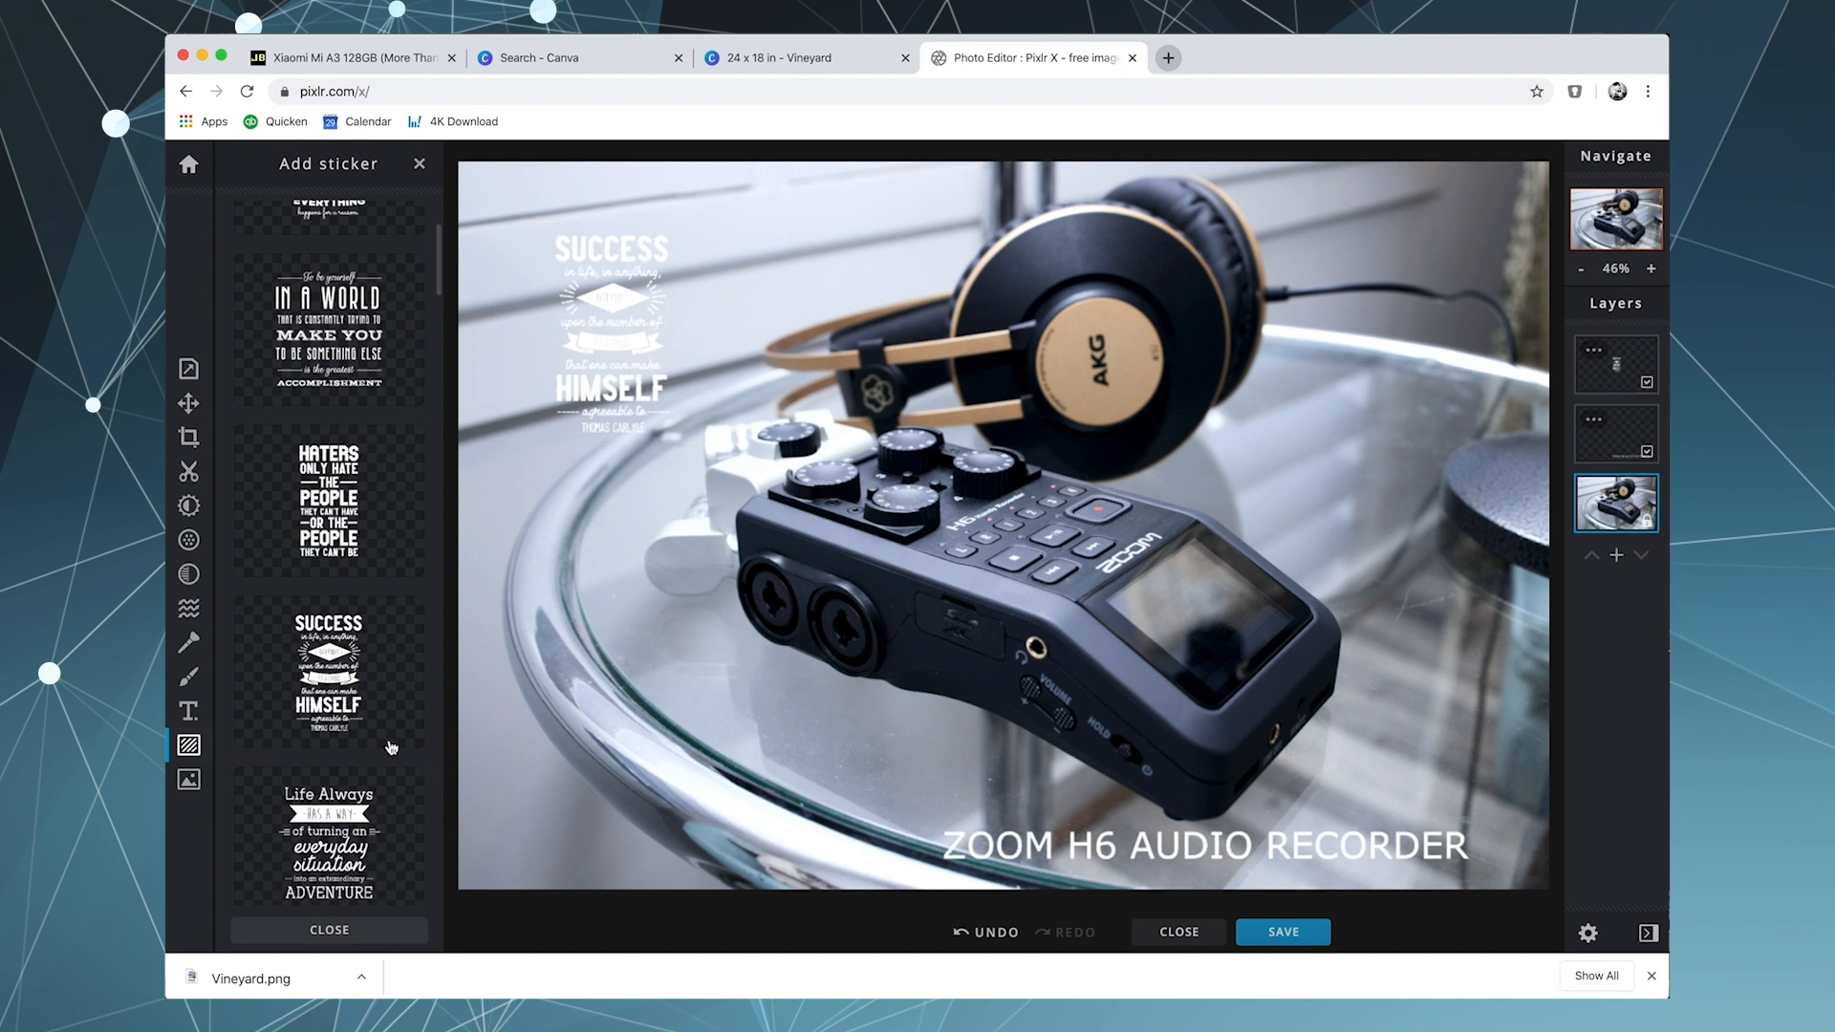
{"action": "left_click", "coordinate": [189, 778]}
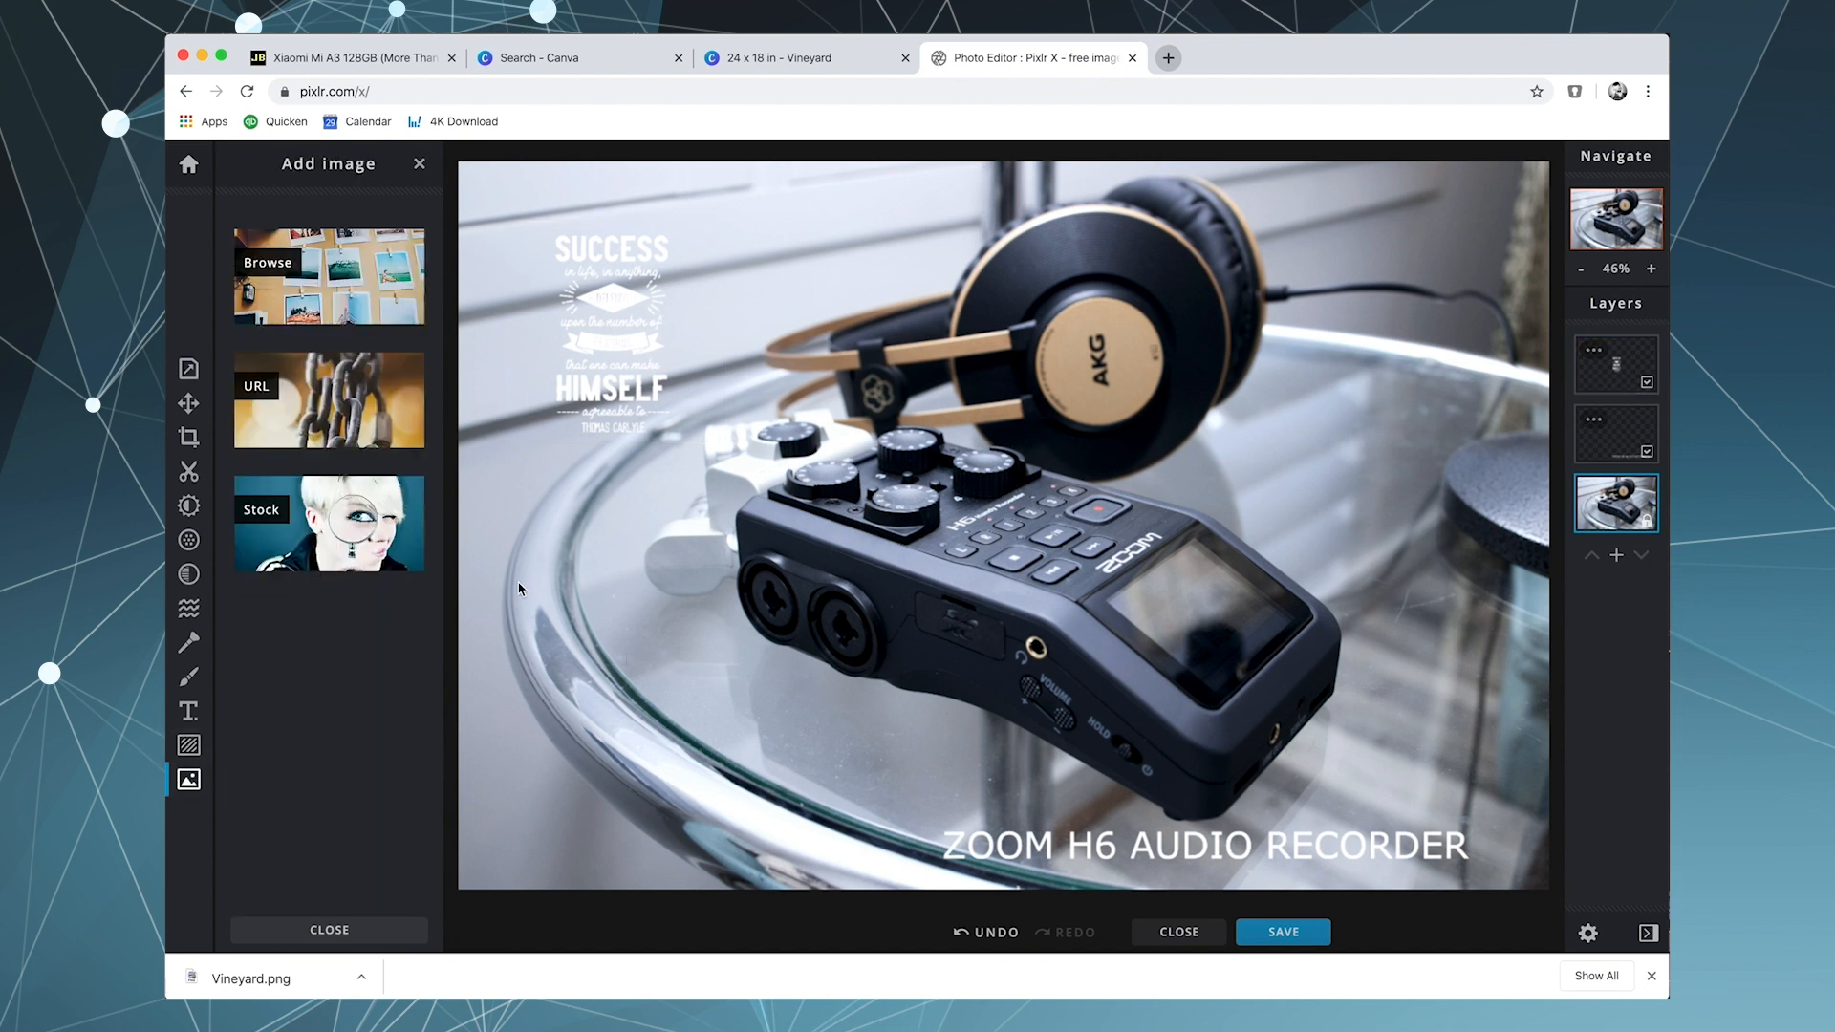